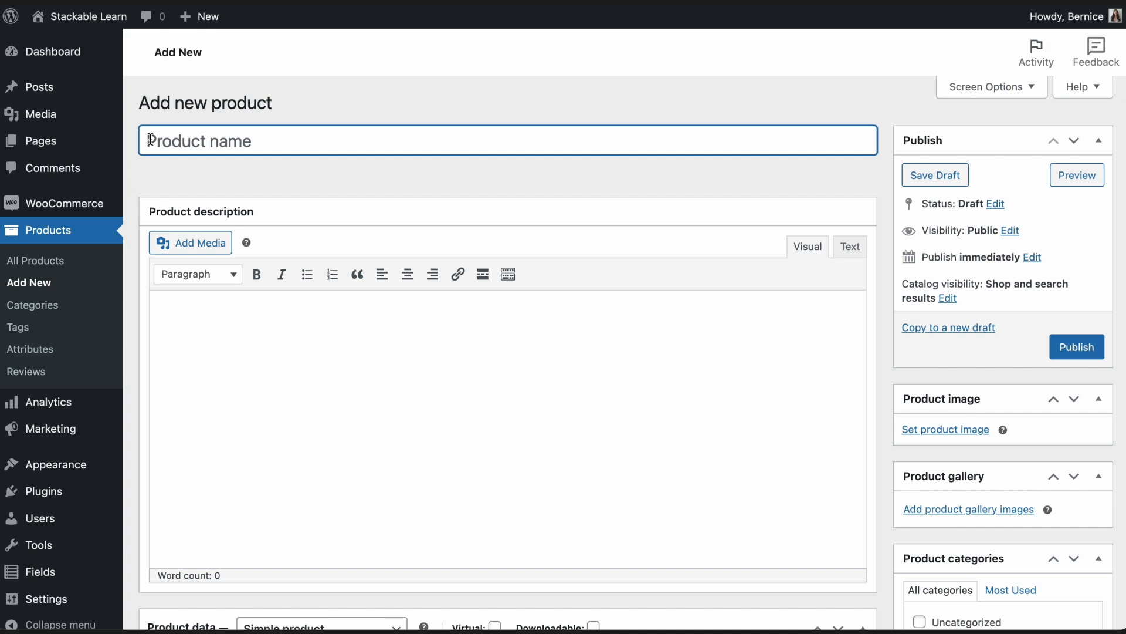
Step: Name the product Stilettos and enter the description starting "Step into glamour with our exquisite Stilettos, expertly crafted from premium materials"
{"action": "type", "text": "Stilettos"}
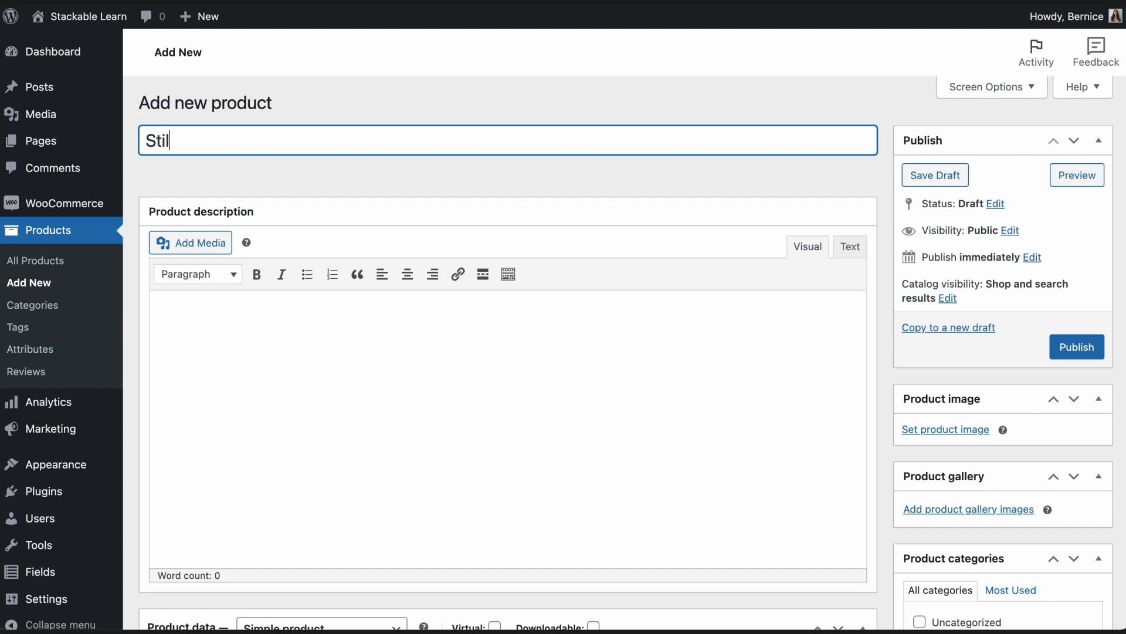
{"action": "left_click", "coordinate": [166, 300]}
{"action": "type", "text": "Step into glamour with our exquisite Stilettos, expertly crafted from premium materials that exude sophistication and style. These stilettos offer an unmatched combination of comfort and height so you can freely dance the night away. The pointy design and impeccable shoe fit create a sleek and flattering silhouette, making these stilettos the ultimate choice for a memorable night out."}
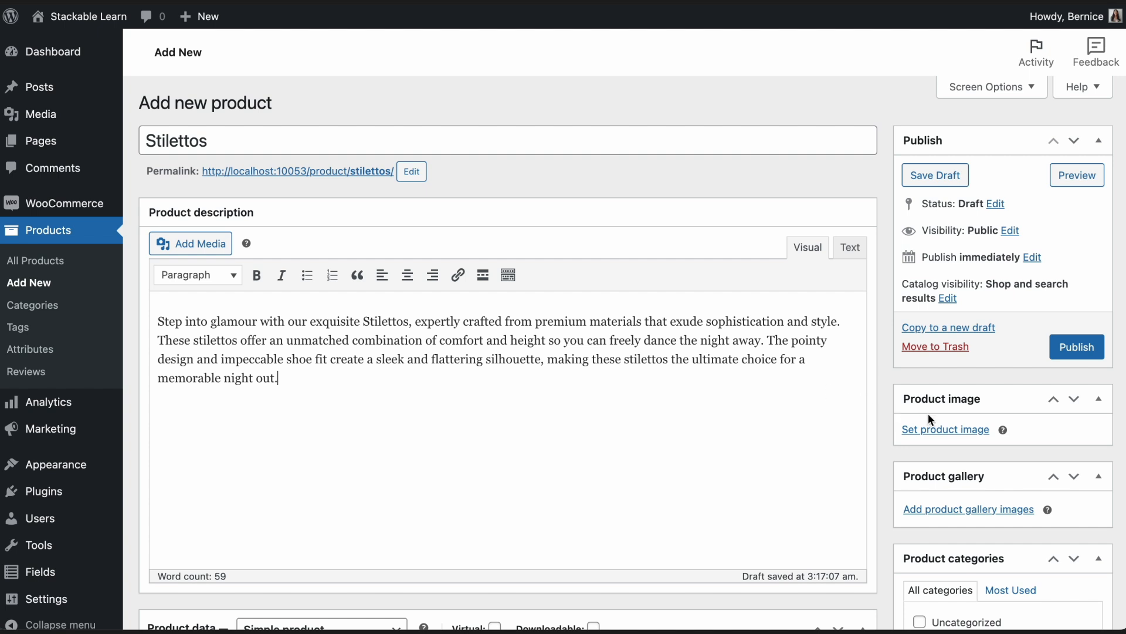
Step: Set red-shoes.png from the media library as the product image
{"action": "left_click", "coordinate": [958, 432]}
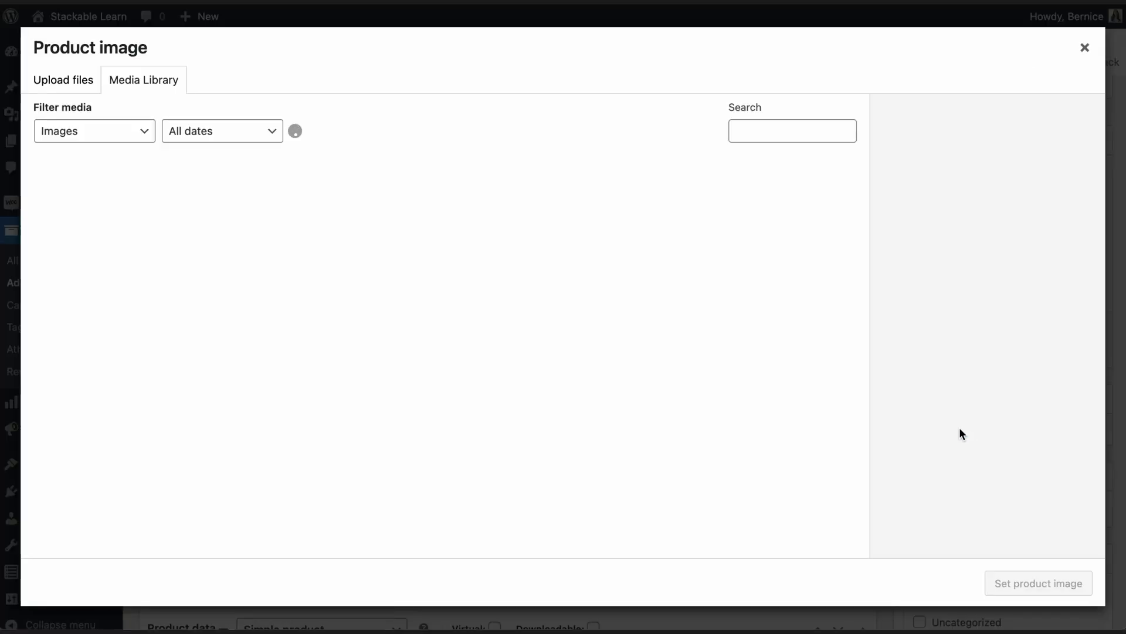
{"action": "left_click", "coordinate": [342, 254]}
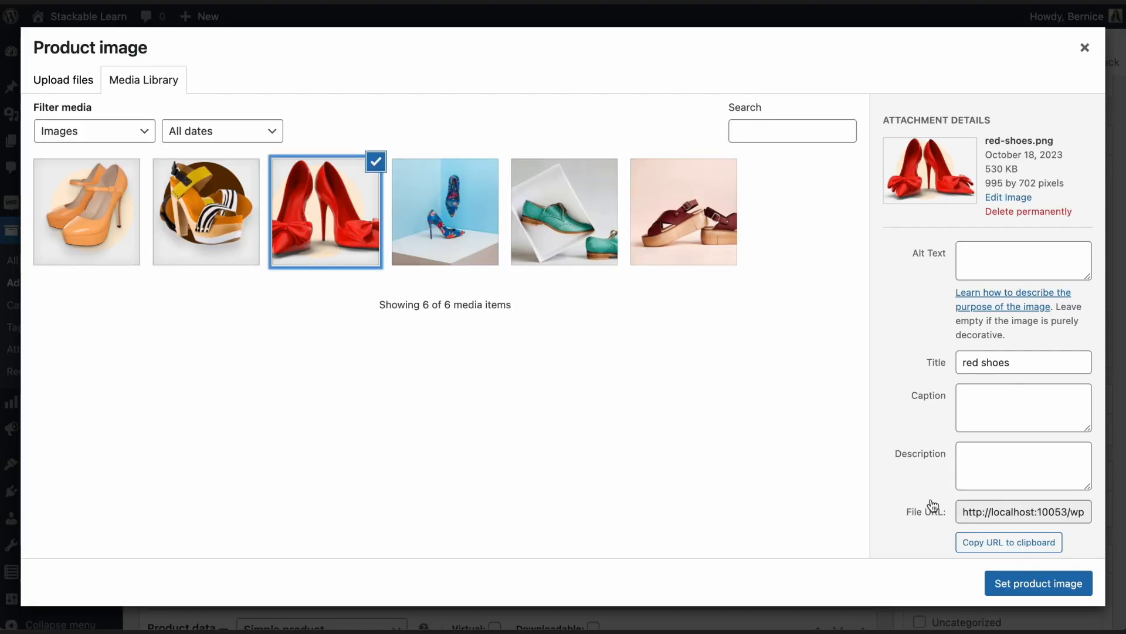
{"action": "left_click", "coordinate": [1004, 582]}
Step: Set the product's regular price to $89 and its sale price to $79
{"action": "scroll", "coordinate": [638, 463], "scroll_direction": "down", "scroll_amount": 3}
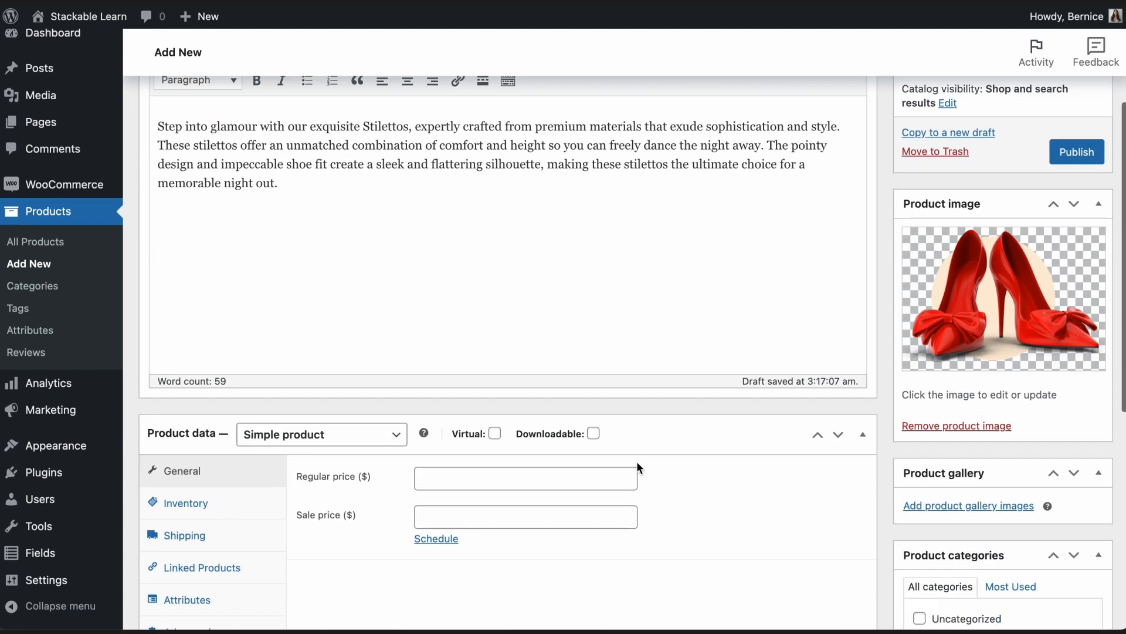
{"action": "scroll", "coordinate": [637, 467], "scroll_direction": "down", "scroll_amount": 1}
{"action": "left_click", "coordinate": [611, 460]}
{"action": "type", "text": "89"}
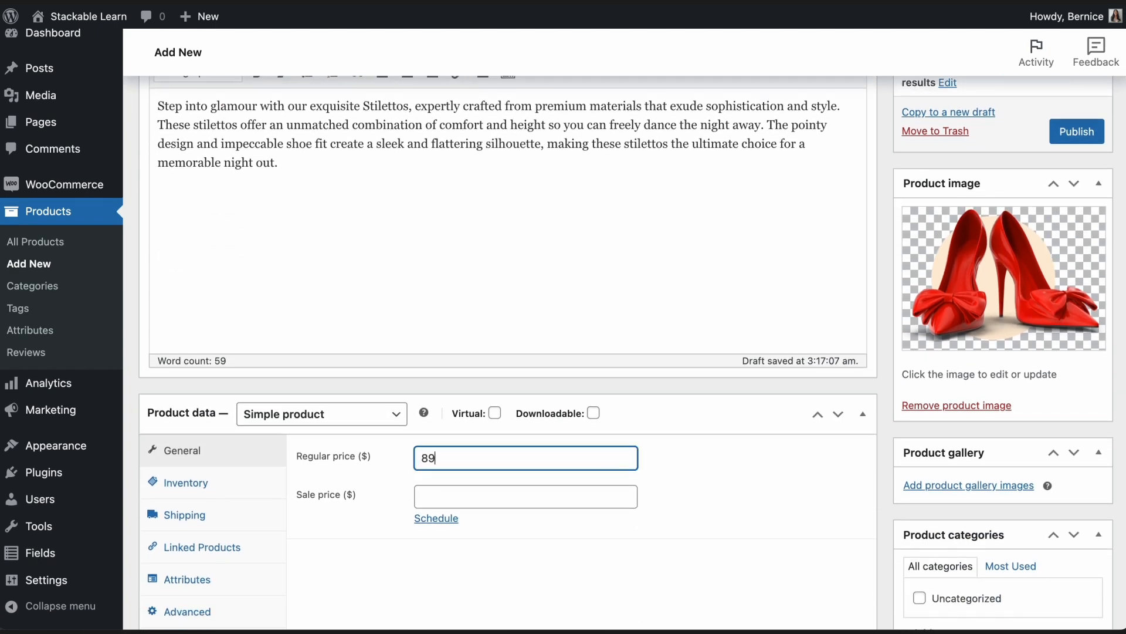
{"action": "left_click", "coordinate": [595, 494]}
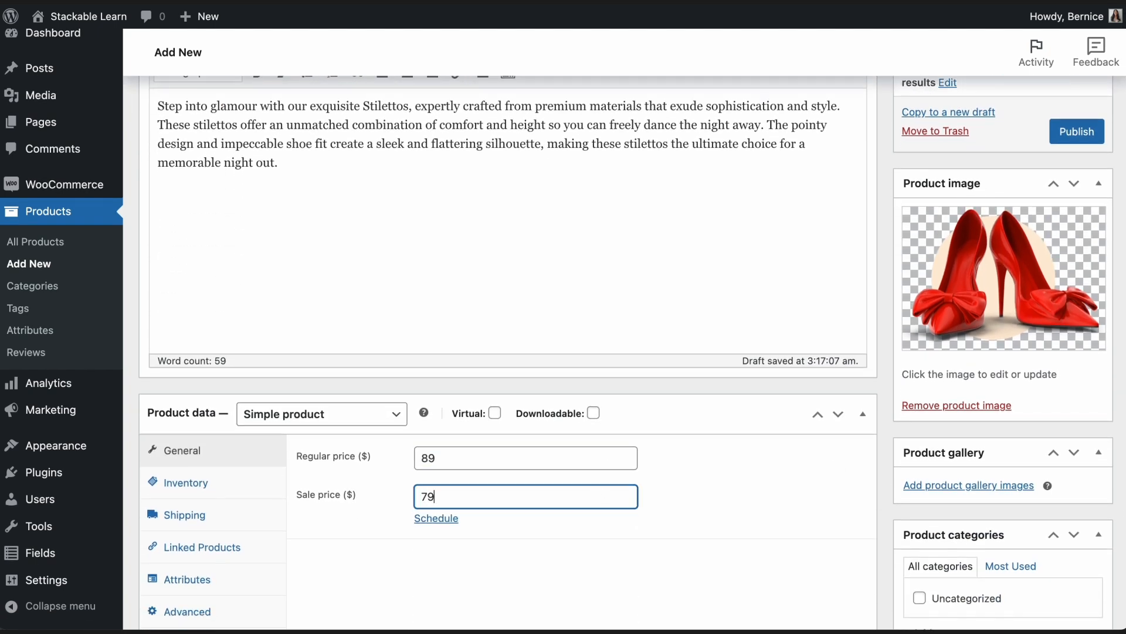
Step: Schedule the sale price from 2023-10-23 to 2023-10-30
{"action": "left_click", "coordinate": [440, 517]}
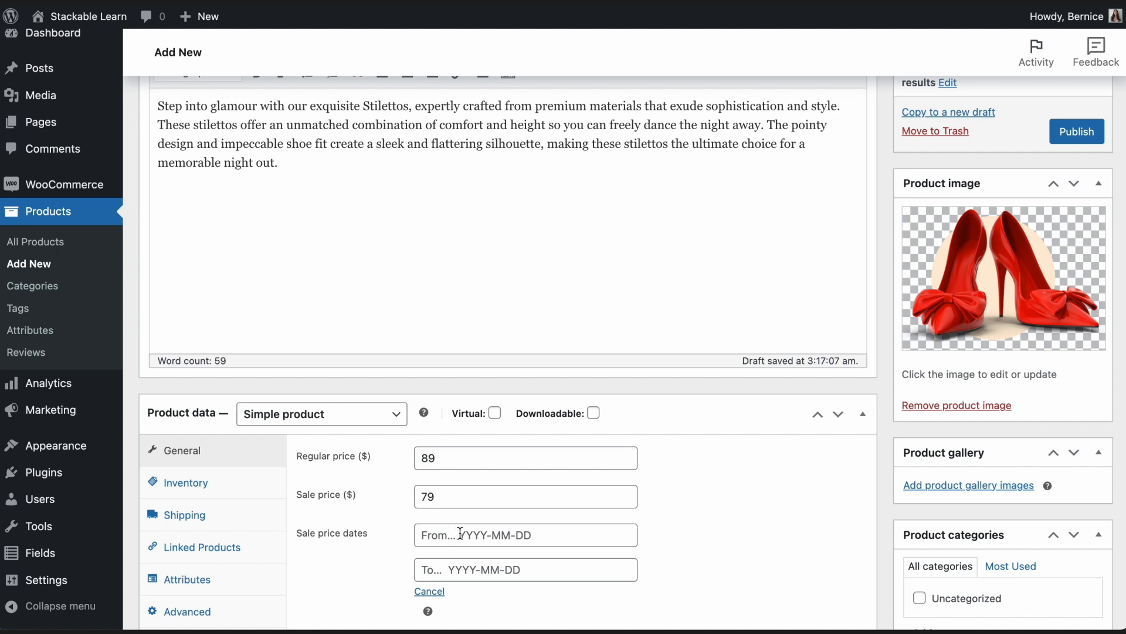
{"action": "left_click", "coordinate": [460, 532]}
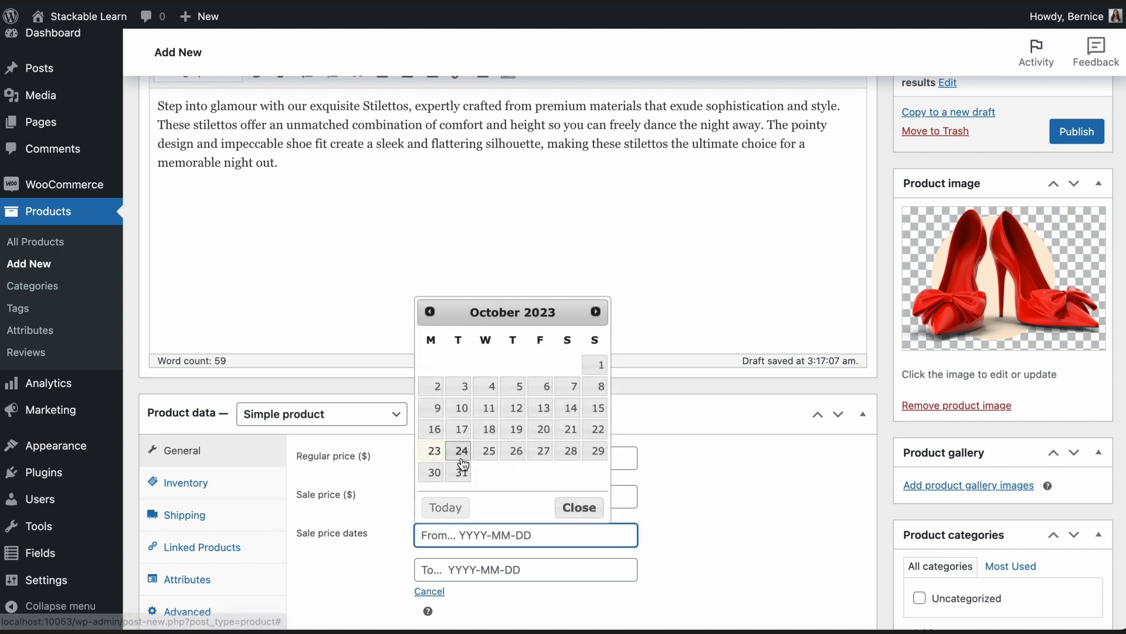
{"action": "left_click", "coordinate": [434, 451]}
{"action": "left_click", "coordinate": [471, 569]}
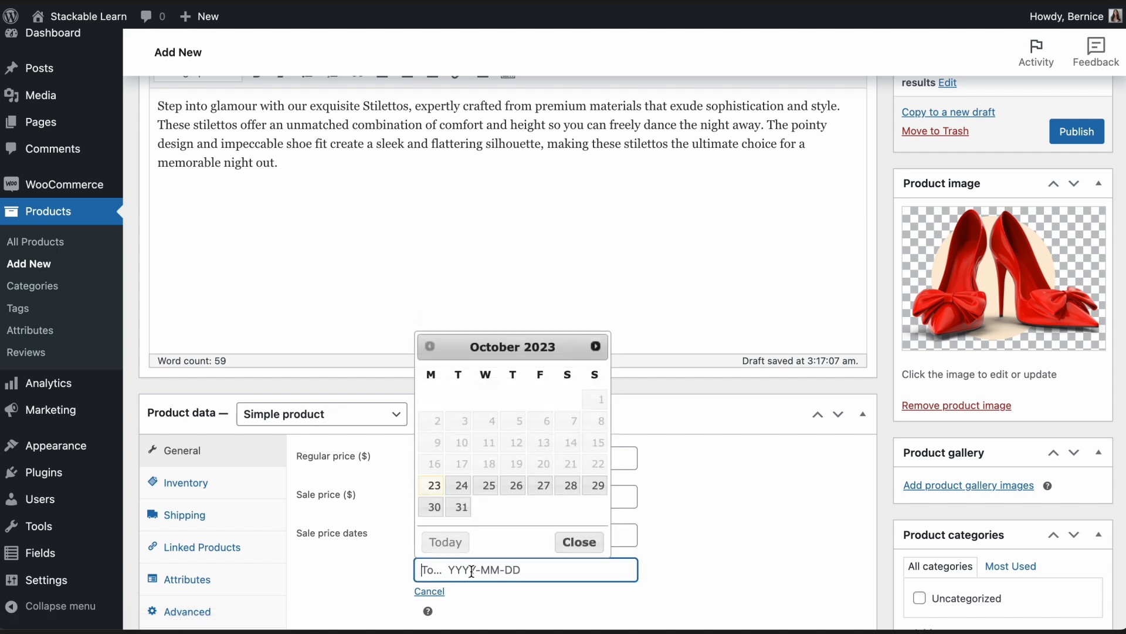
{"action": "left_click", "coordinate": [433, 507]}
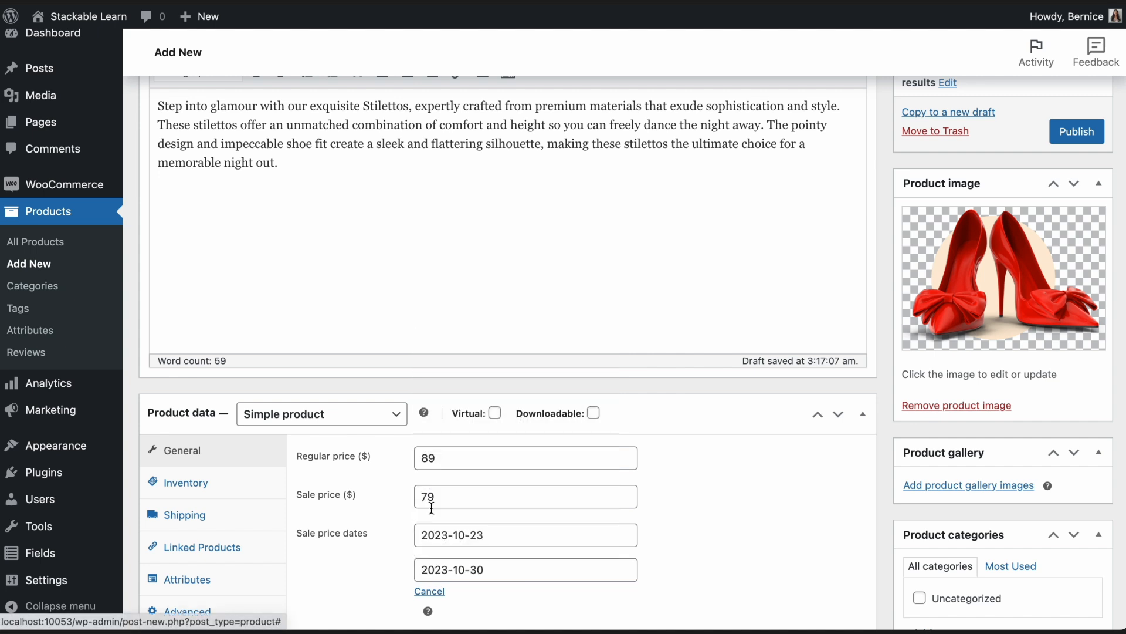
{"action": "scroll", "coordinate": [635, 614], "scroll_direction": "down", "scroll_amount": 1}
{"action": "scroll", "coordinate": [635, 615], "scroll_direction": "down", "scroll_amount": 5}
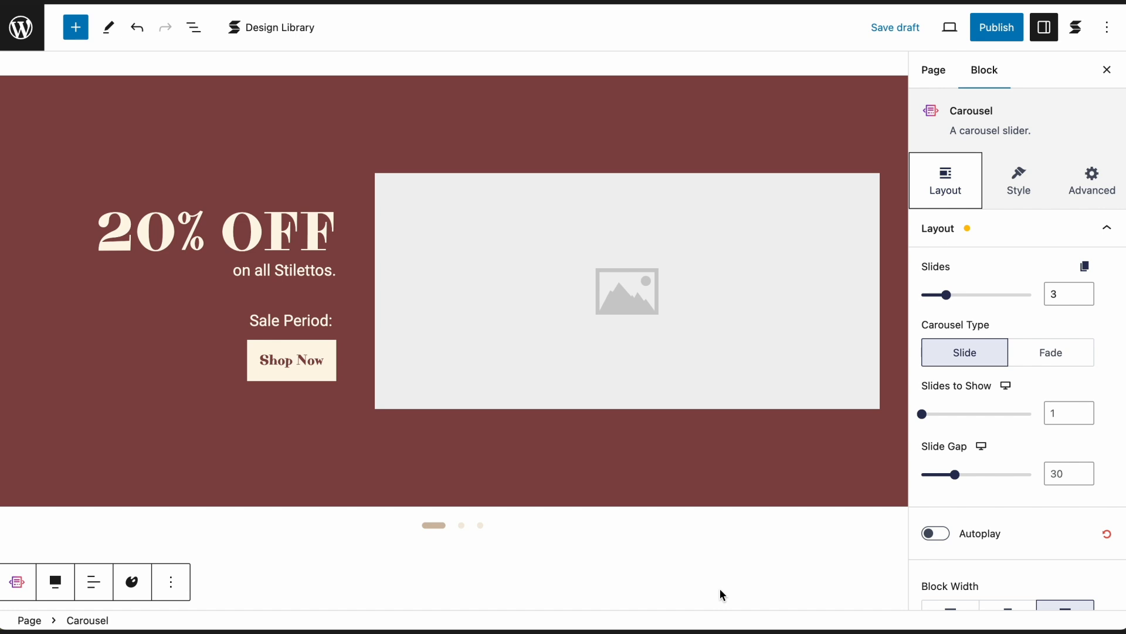
Step: Look through the carousel's second and third slides and return to the first slide
{"action": "mouse_move", "coordinate": [470, 541]}
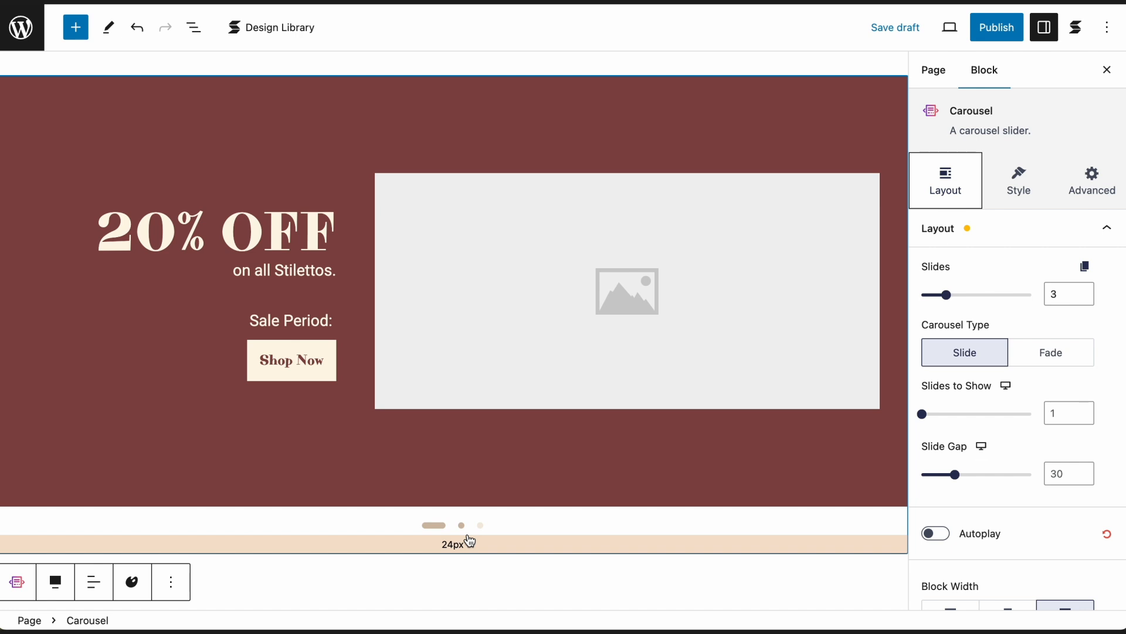
{"action": "left_click", "coordinate": [462, 525]}
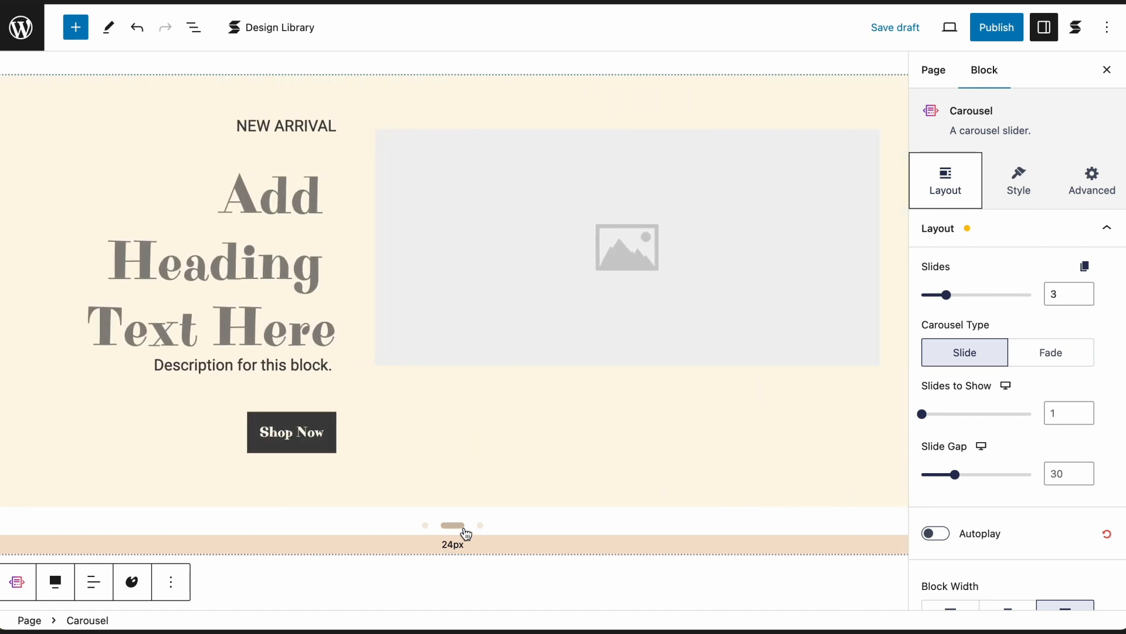
{"action": "left_click", "coordinate": [480, 527]}
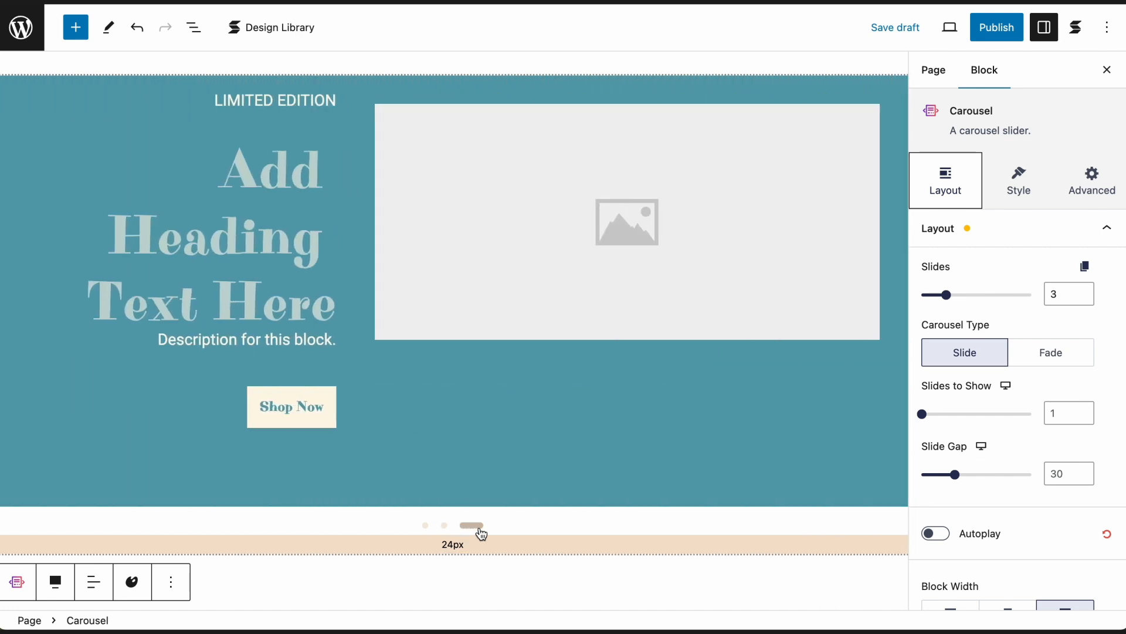
{"action": "left_click", "coordinate": [426, 526]}
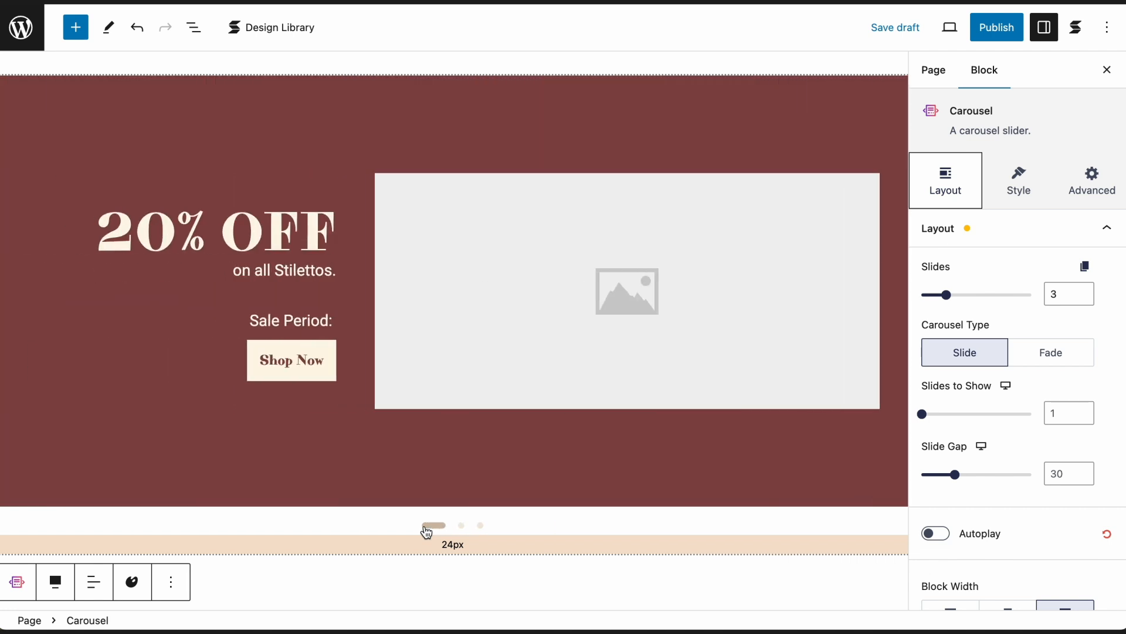
Step: Fill the 20% OFF slide's image with dynamic content from Other Posts, using the Product Image field of Stilettos (#328)
{"action": "left_click", "coordinate": [620, 383]}
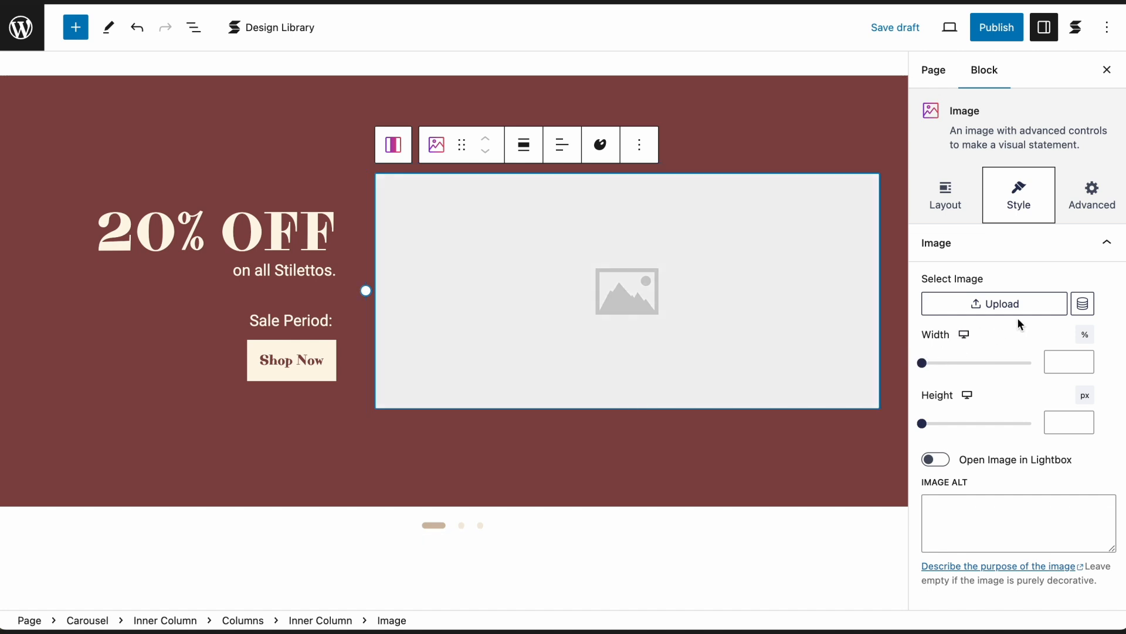
{"action": "left_click", "coordinate": [1083, 309]}
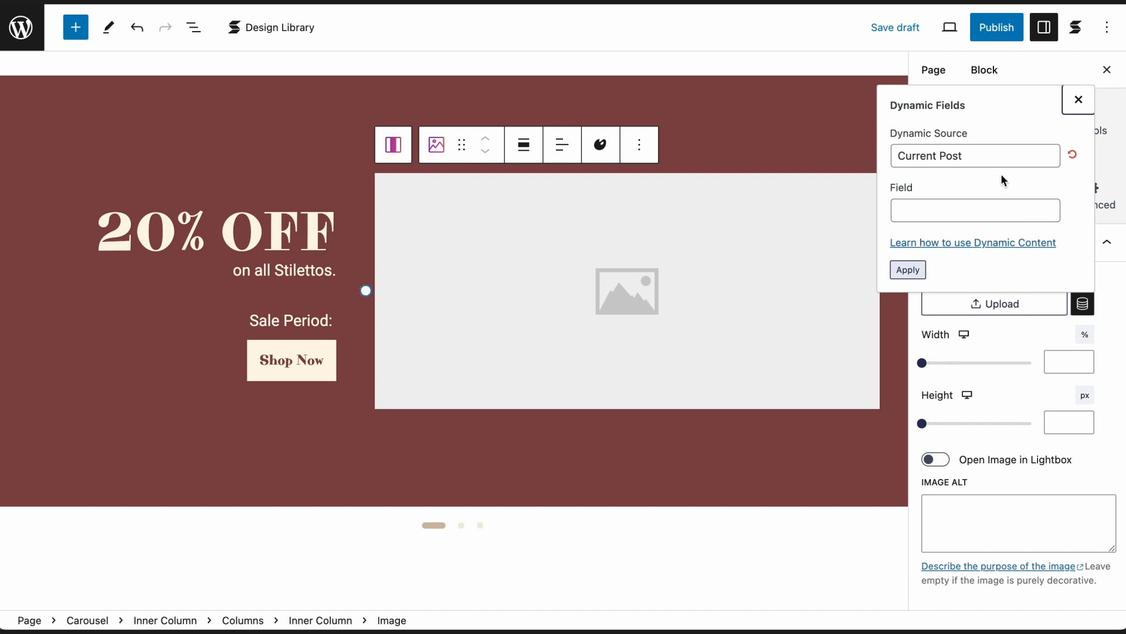
{"action": "left_click", "coordinate": [985, 157]}
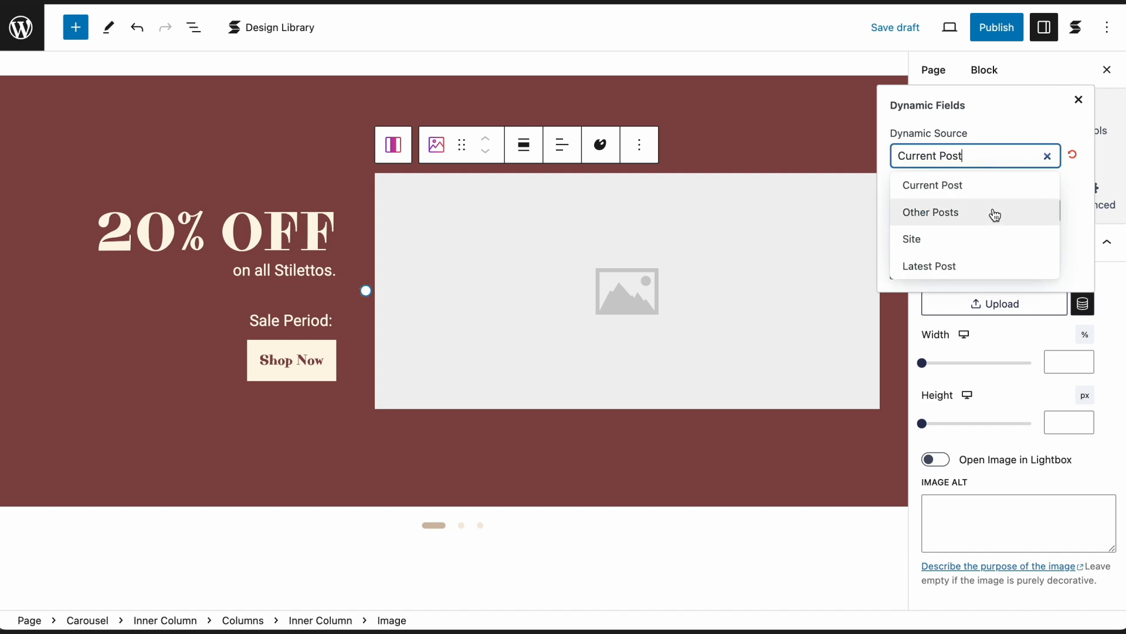
{"action": "left_click", "coordinate": [993, 212]}
{"action": "left_click", "coordinate": [963, 156]}
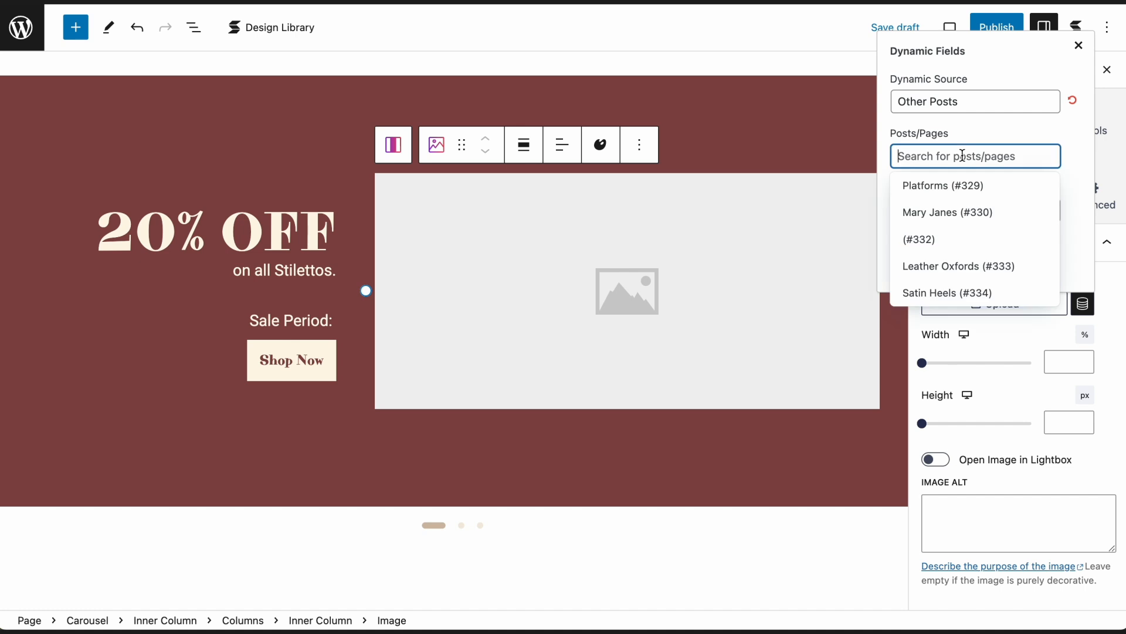
{"action": "type", "text": "Stile"}
{"action": "left_click", "coordinate": [974, 185]}
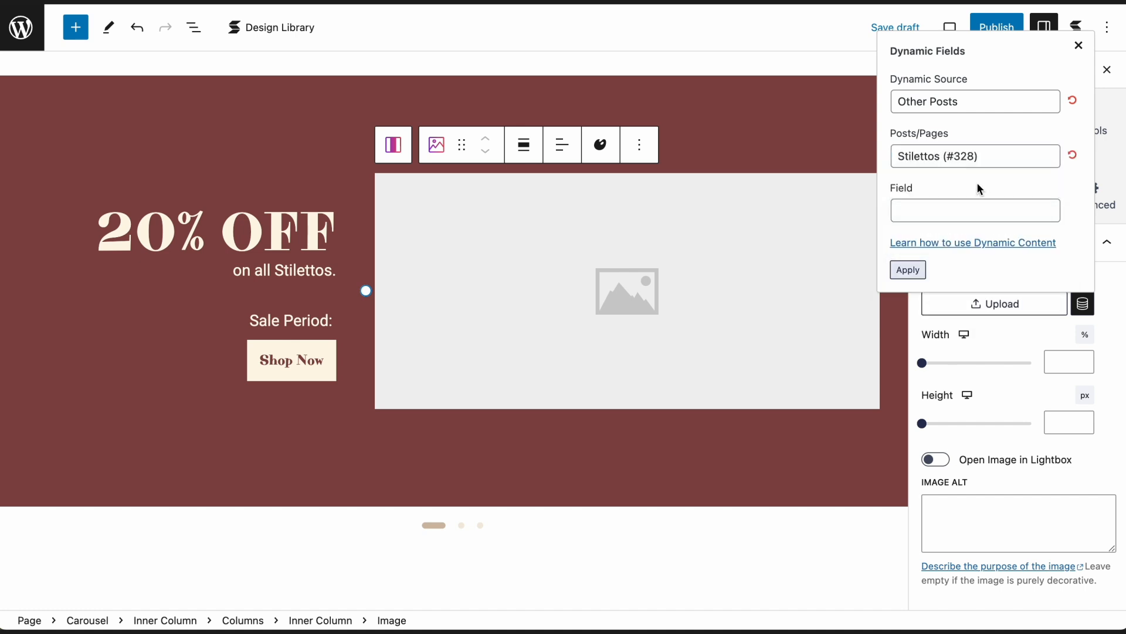
{"action": "left_click", "coordinate": [985, 209]}
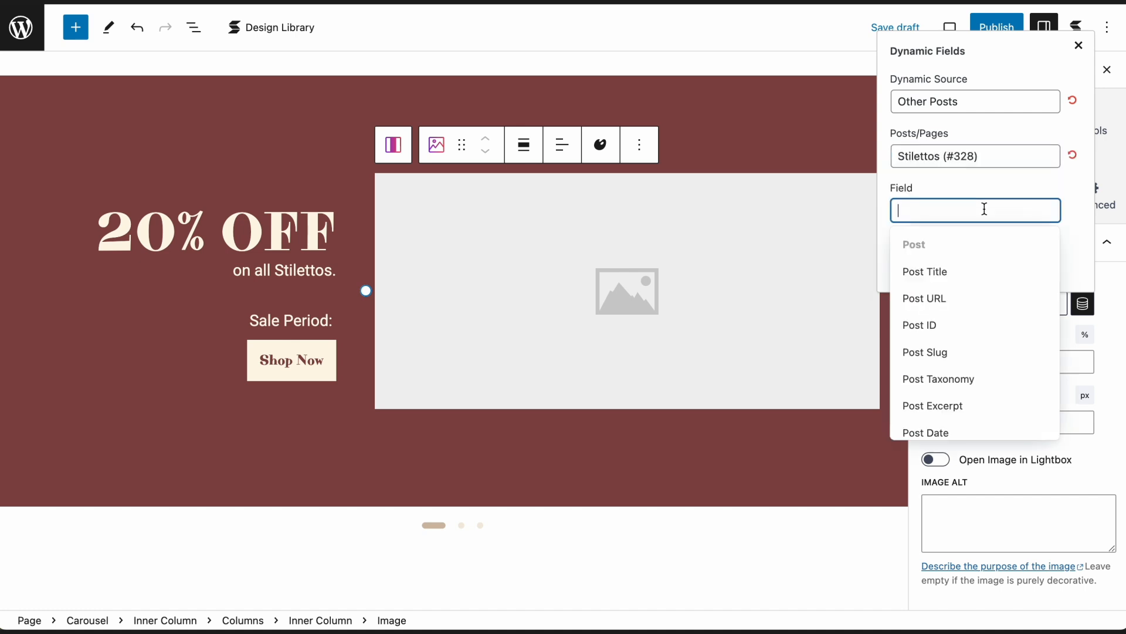
{"action": "type", "text": "Product"}
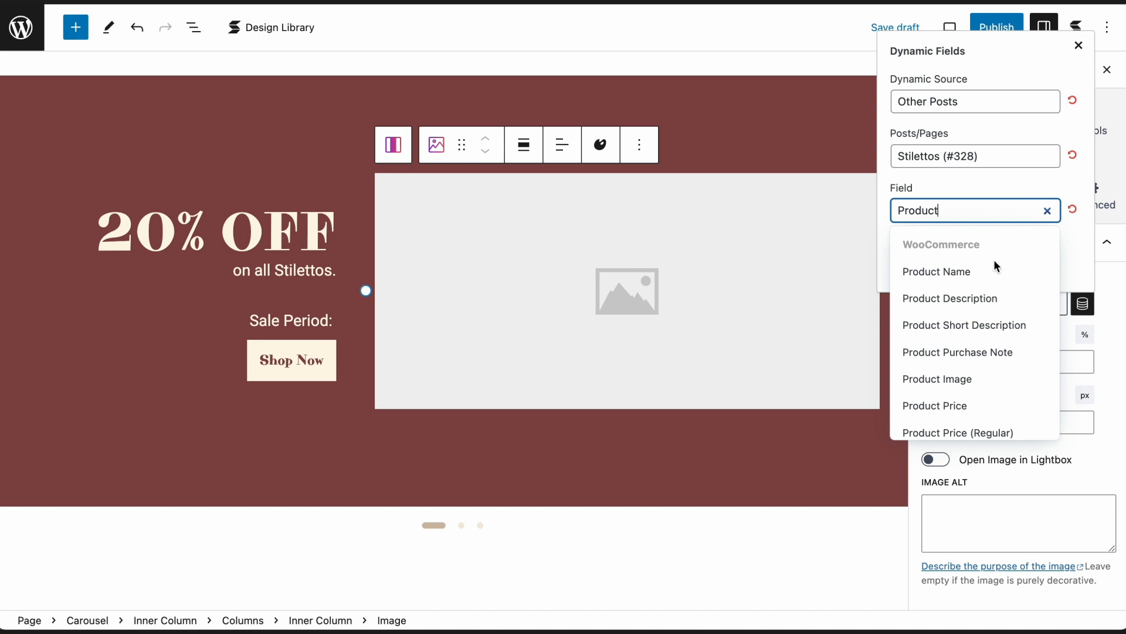
{"action": "left_click", "coordinate": [1010, 386]}
{"action": "scroll", "coordinate": [1008, 377], "scroll_direction": "down", "scroll_amount": 2}
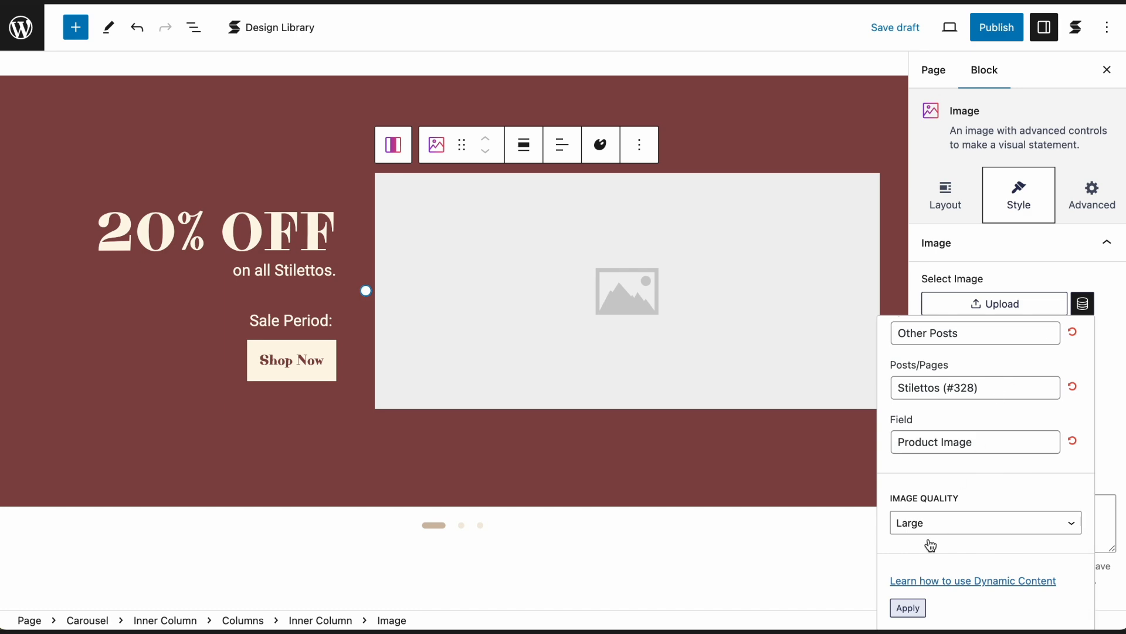
{"action": "left_click", "coordinate": [908, 607]}
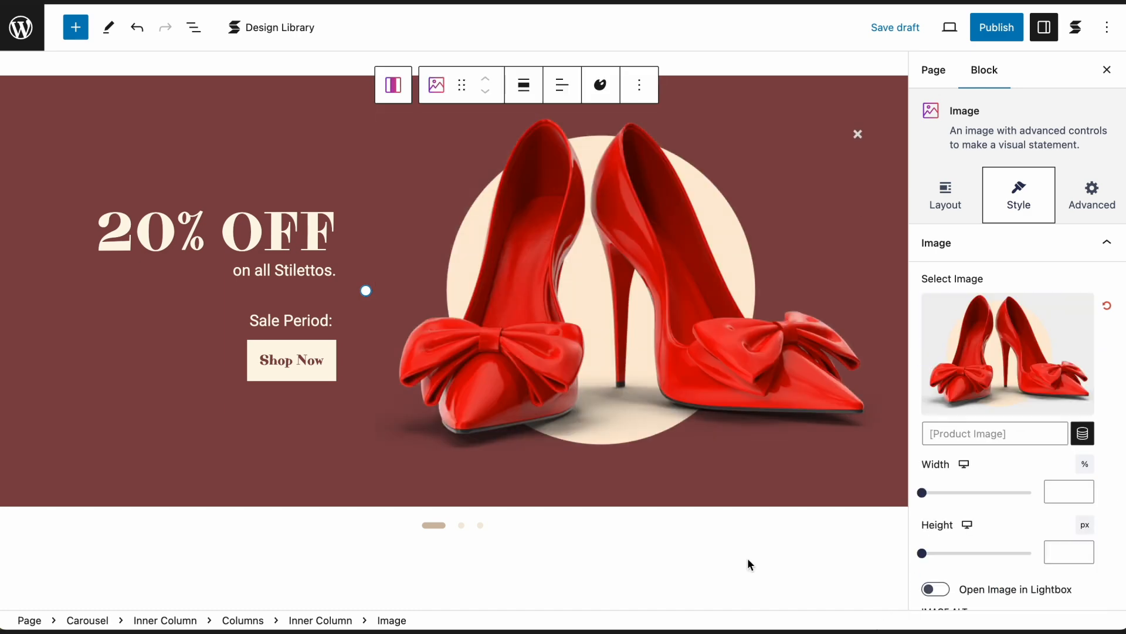
Step: Fill the NEW ARRIVAL slide's image with dynamic content from Other Posts, using the Product Image field of Platforms (#329)
{"action": "left_click", "coordinate": [461, 525]}
{"action": "left_click", "coordinate": [694, 344]}
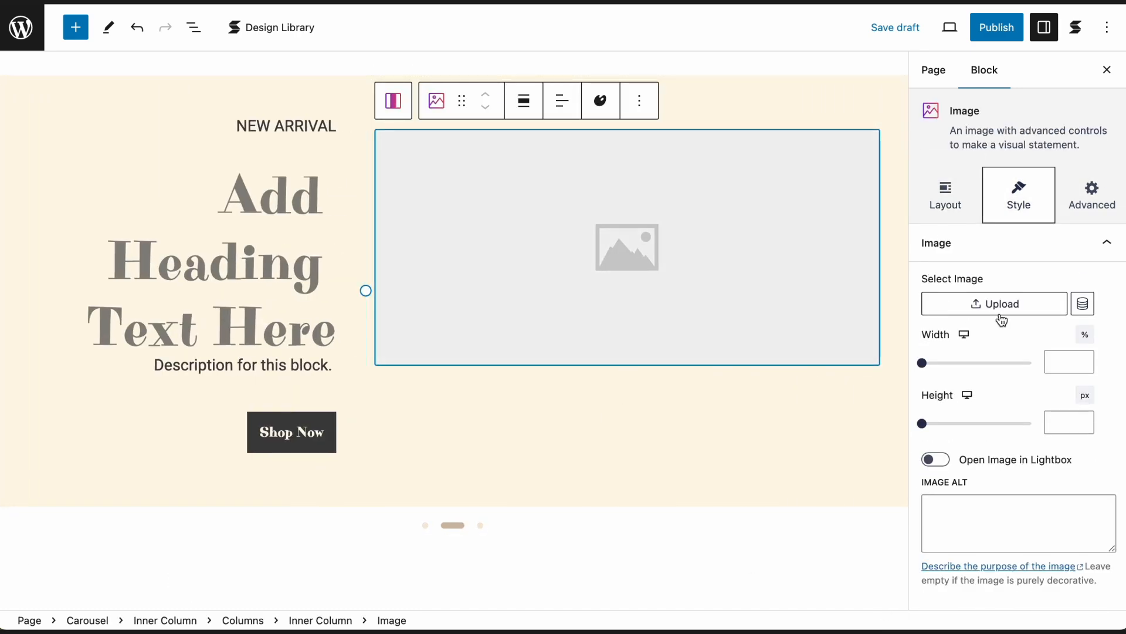
{"action": "left_click", "coordinate": [1083, 303]}
{"action": "left_click", "coordinate": [983, 156]}
{"action": "left_click", "coordinate": [988, 211]}
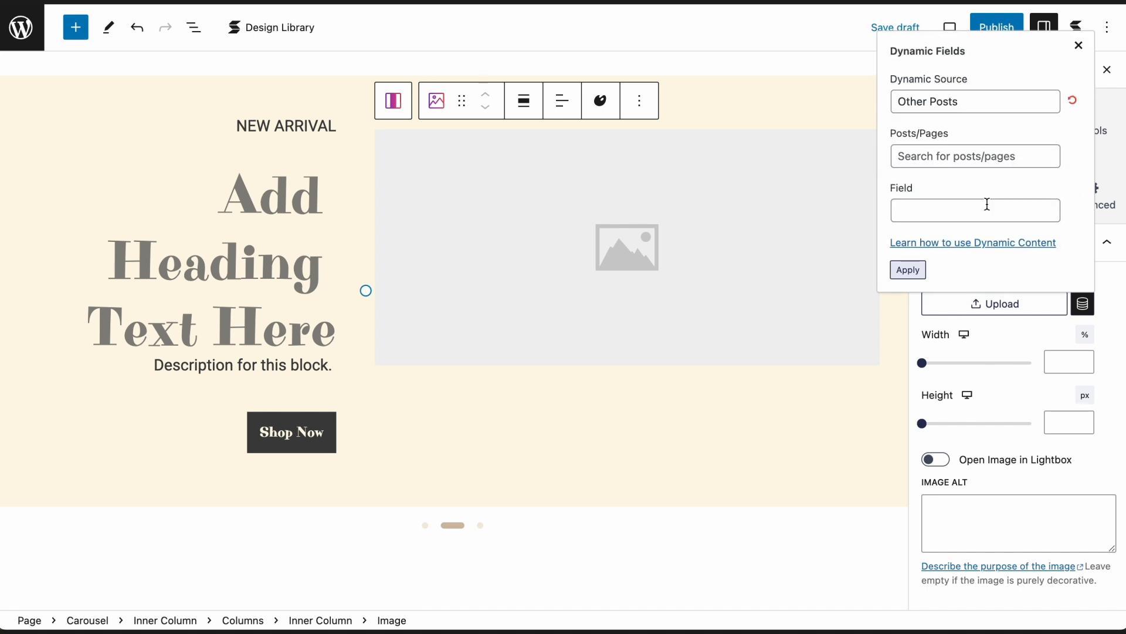
{"action": "left_click", "coordinate": [986, 156]}
{"action": "left_click", "coordinate": [986, 185]}
{"action": "left_click", "coordinate": [994, 208]}
{"action": "type", "text": "Product"}
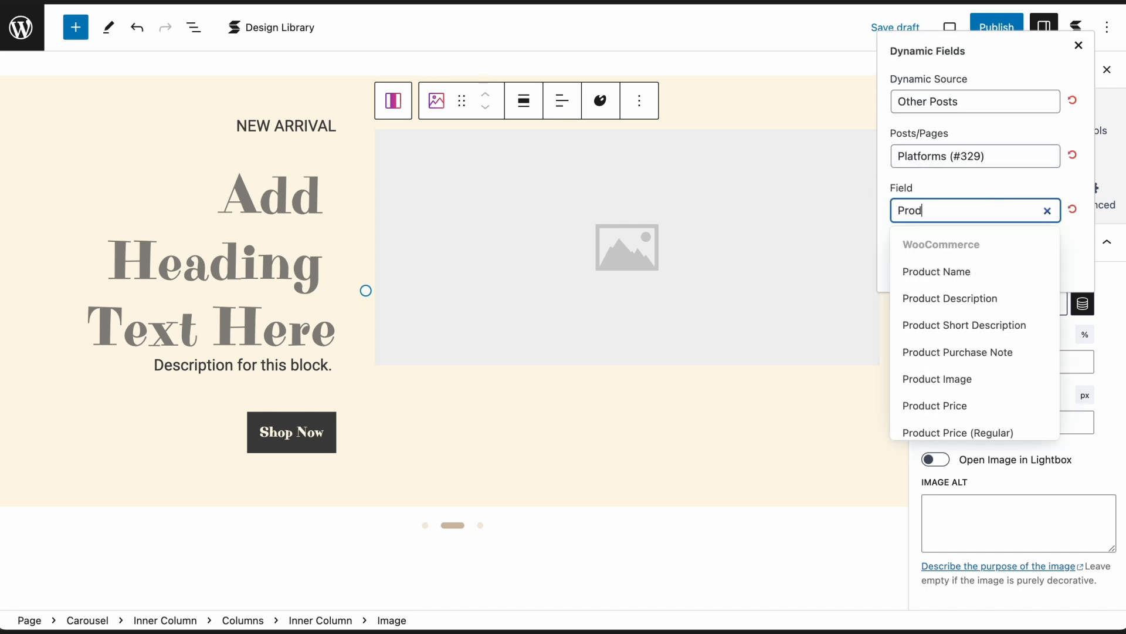
{"action": "left_click", "coordinate": [1020, 378]}
{"action": "scroll", "coordinate": [968, 469], "scroll_direction": "down", "scroll_amount": 2}
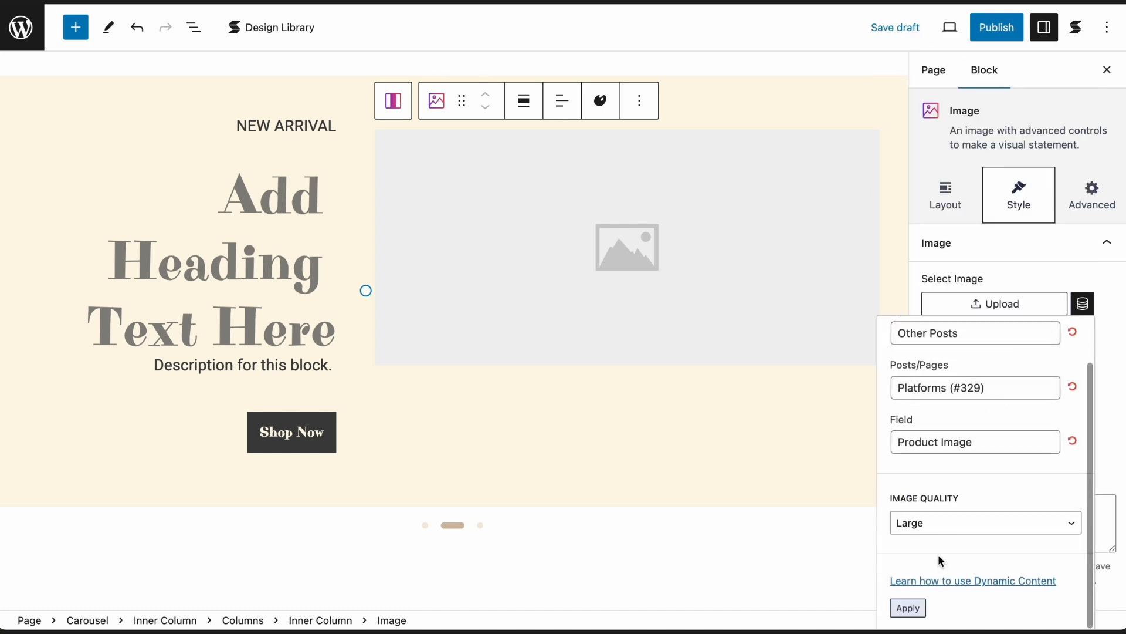
{"action": "left_click", "coordinate": [911, 606]}
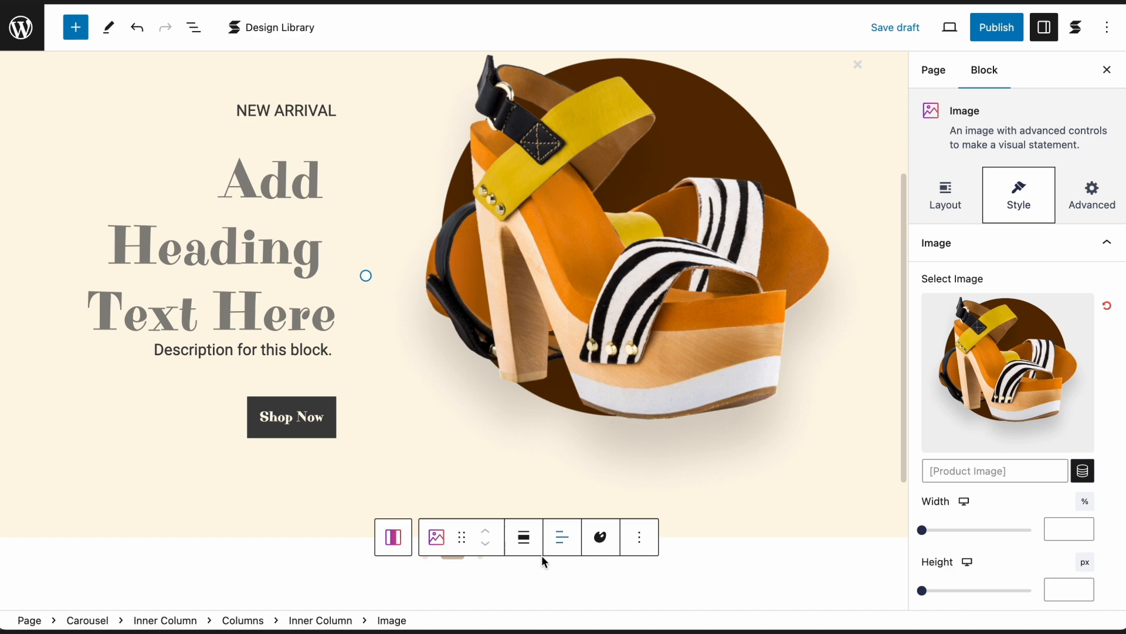
Step: Fill the LIMITED EDITION slide's image with dynamic content from Other Posts, using the Product Image field of Mary Janes (#330)
{"action": "left_click", "coordinate": [481, 557]}
{"action": "left_click", "coordinate": [693, 251]}
{"action": "left_click", "coordinate": [1081, 304]}
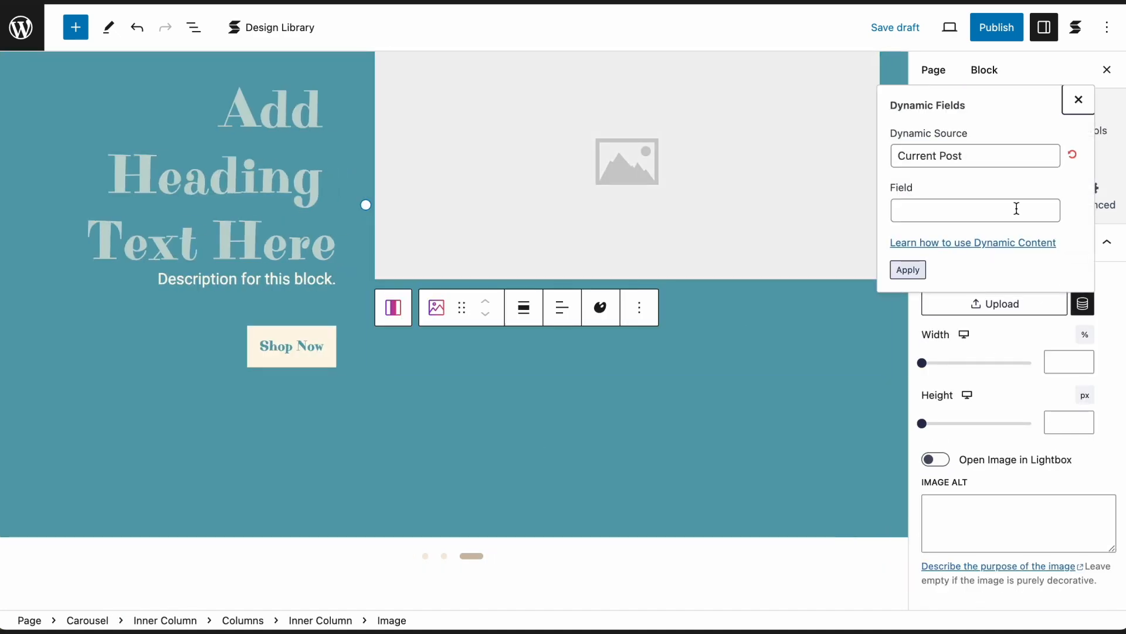
{"action": "left_click", "coordinate": [980, 158]}
{"action": "left_click", "coordinate": [980, 210]}
{"action": "left_click", "coordinate": [970, 157]}
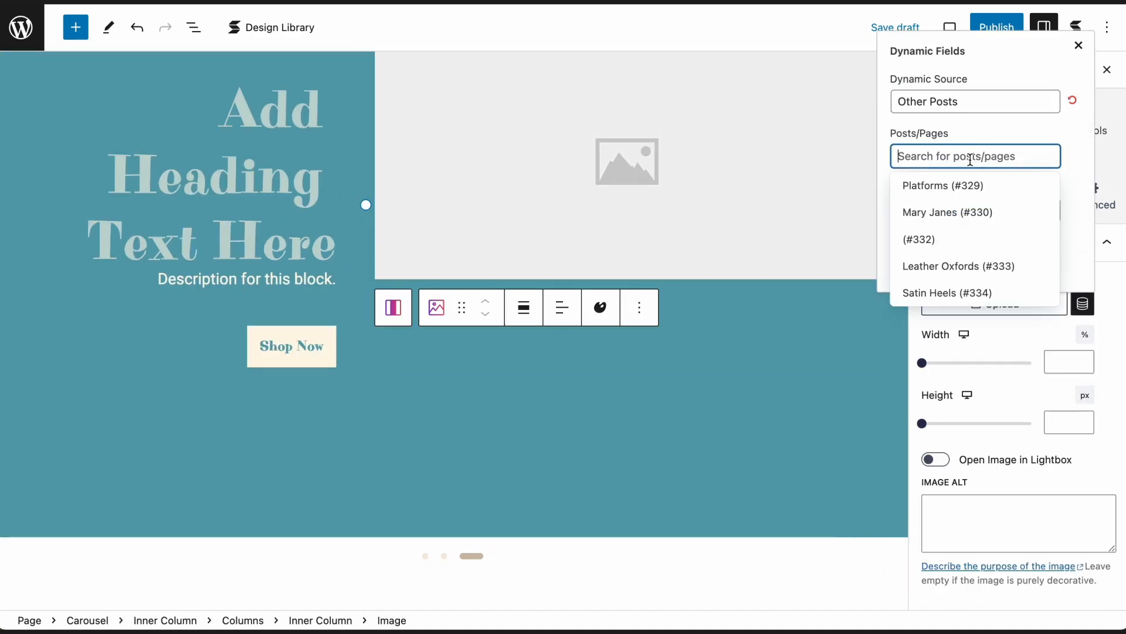
{"action": "left_click", "coordinate": [992, 213]}
{"action": "type", "text": "Product"}
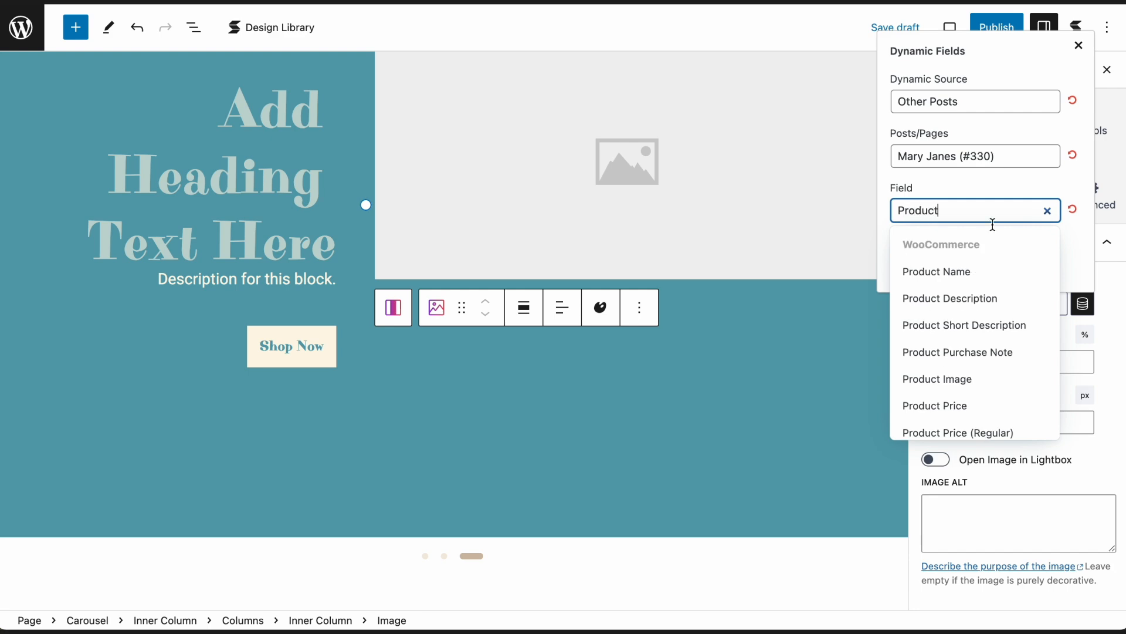
{"action": "left_click", "coordinate": [941, 378]}
{"action": "scroll", "coordinate": [952, 535], "scroll_direction": "down", "scroll_amount": 2}
{"action": "left_click", "coordinate": [914, 609]}
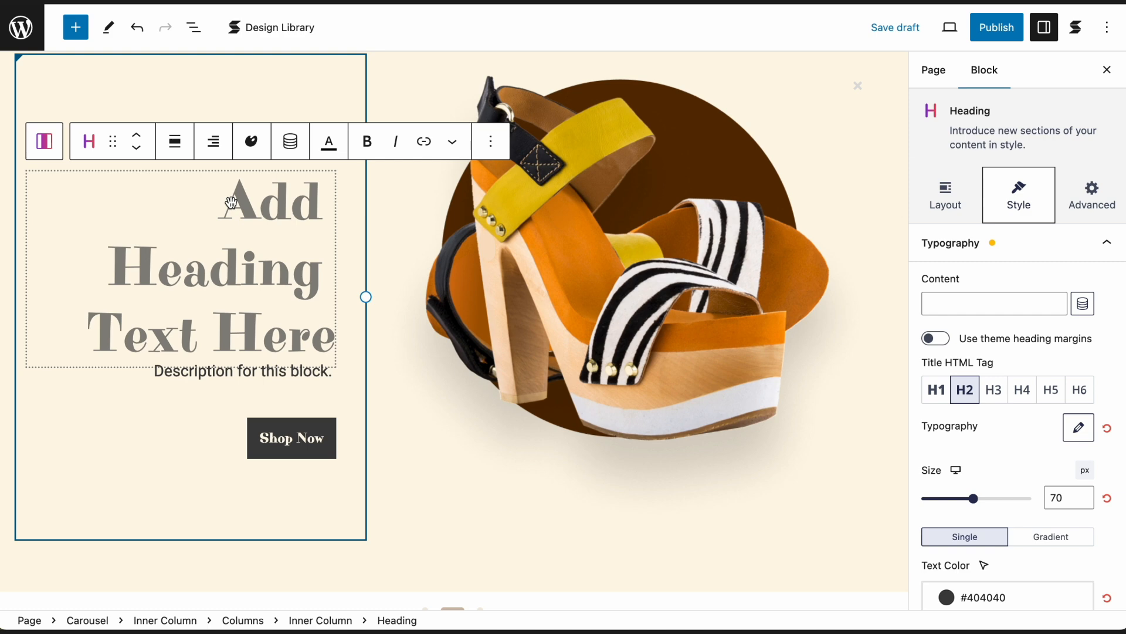
Step: Fill the NEW ARRIVAL slide's heading with dynamic content from Other Posts, using the Product Name field of Platforms (#329)
{"action": "left_click", "coordinate": [292, 147]}
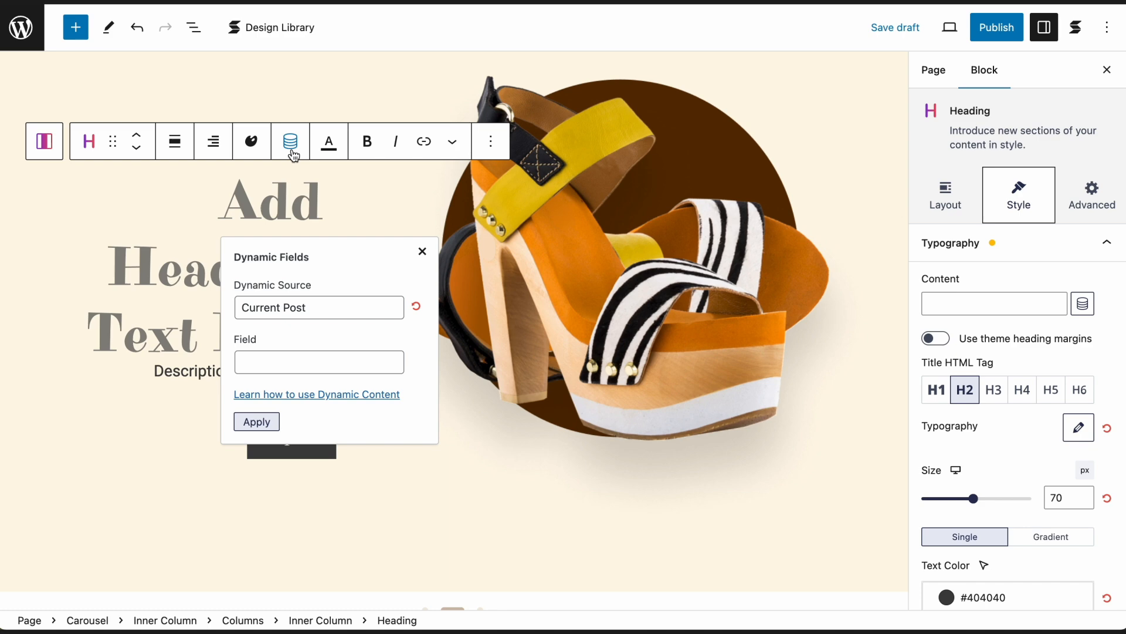
{"action": "left_click", "coordinate": [349, 303]}
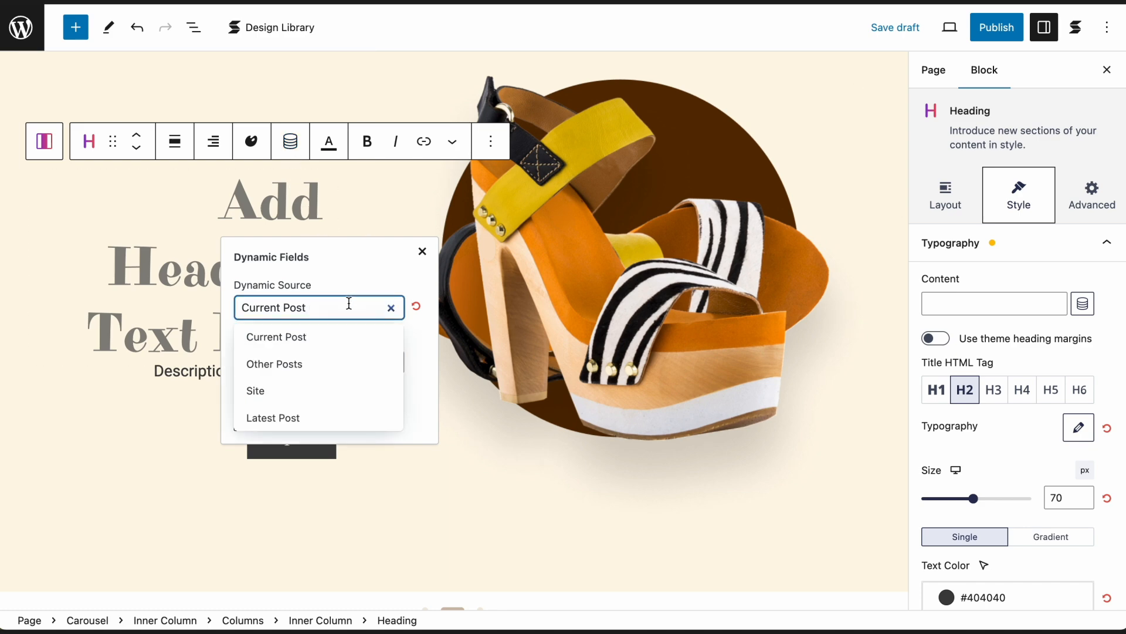
{"action": "left_click", "coordinate": [349, 364]}
{"action": "left_click", "coordinate": [348, 358]}
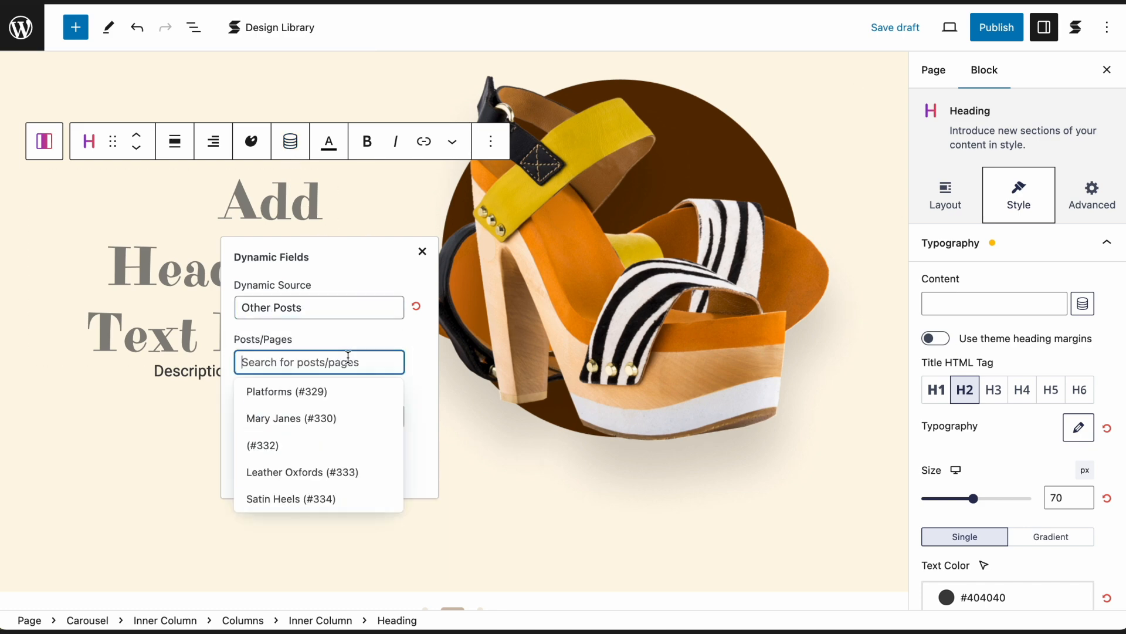
{"action": "left_click", "coordinate": [360, 392]}
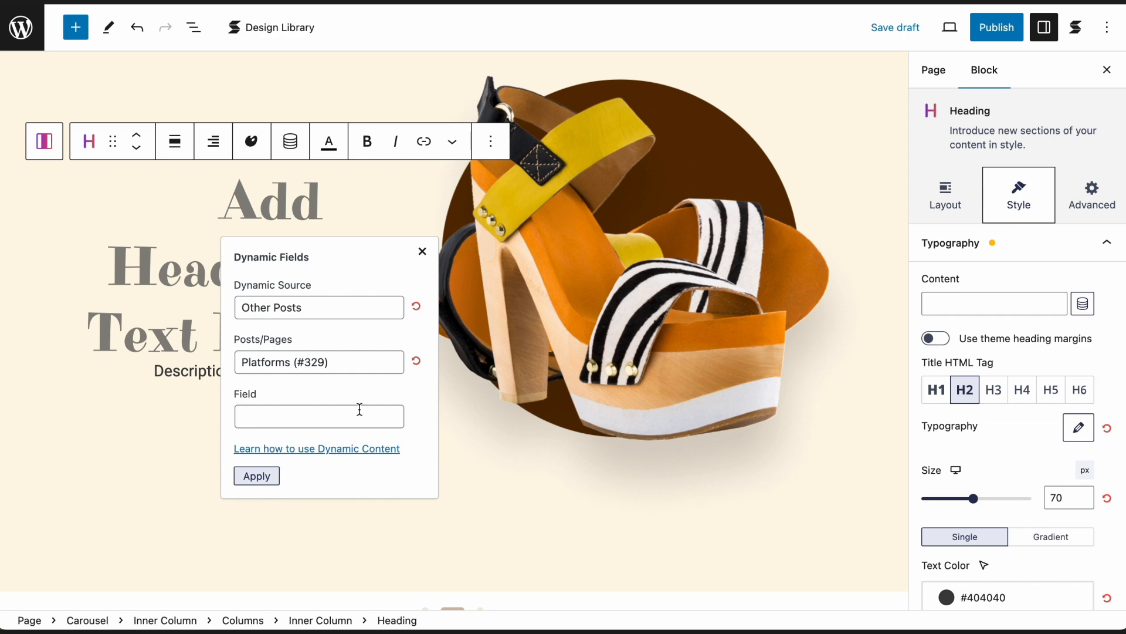
{"action": "left_click", "coordinate": [360, 412]}
{"action": "type", "text": "Produc"}
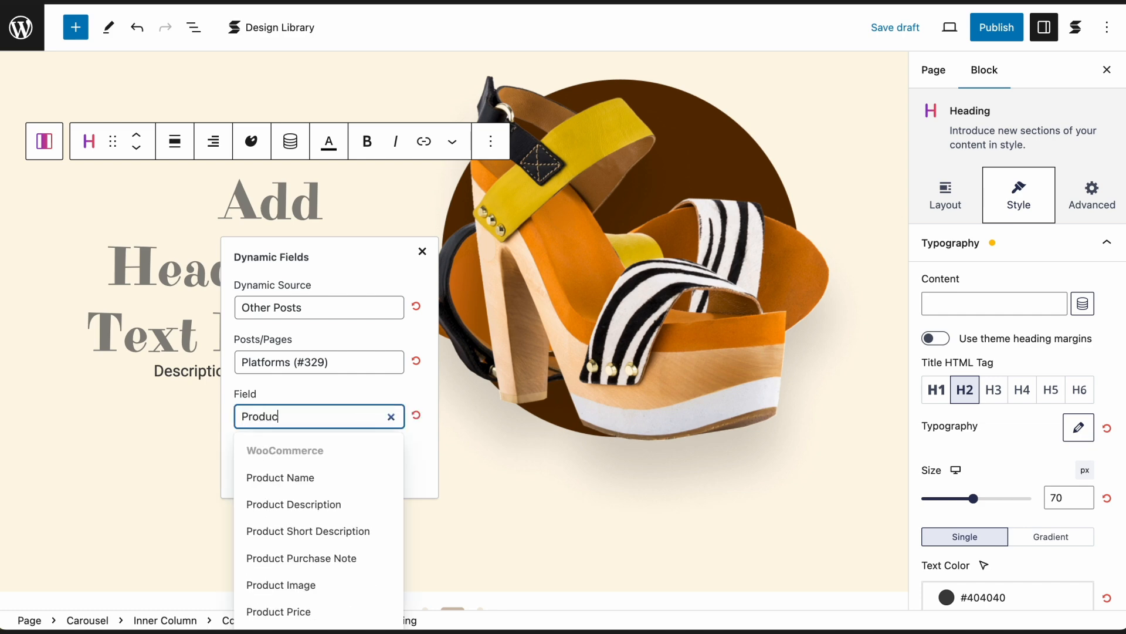
{"action": "type", "text": "t"}
{"action": "left_click", "coordinate": [371, 478]}
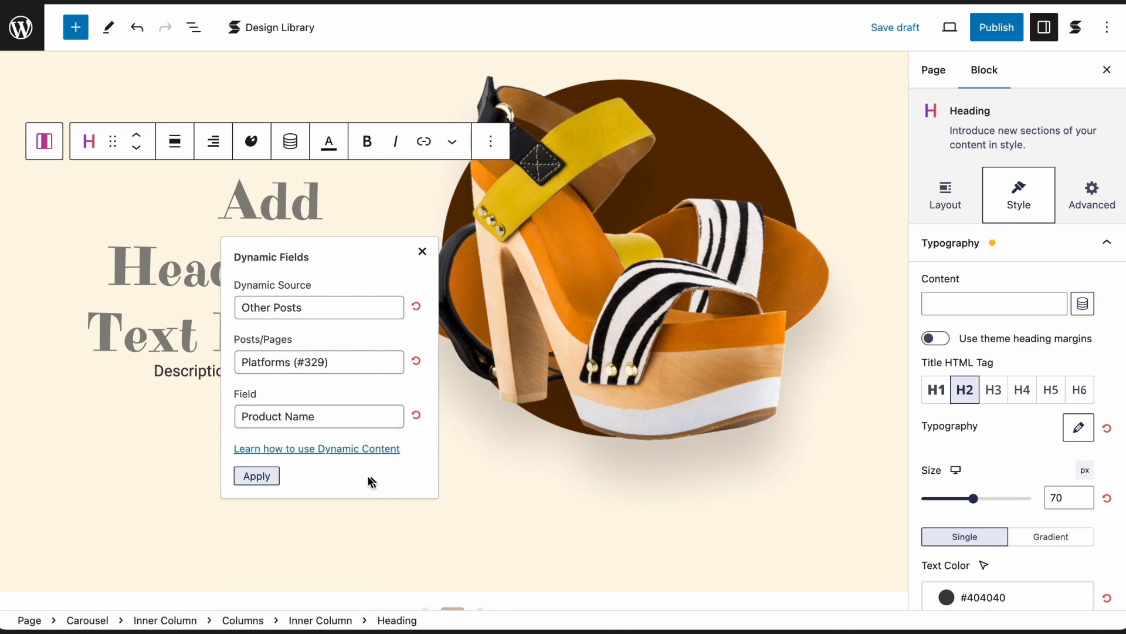
{"action": "left_click", "coordinate": [258, 475]}
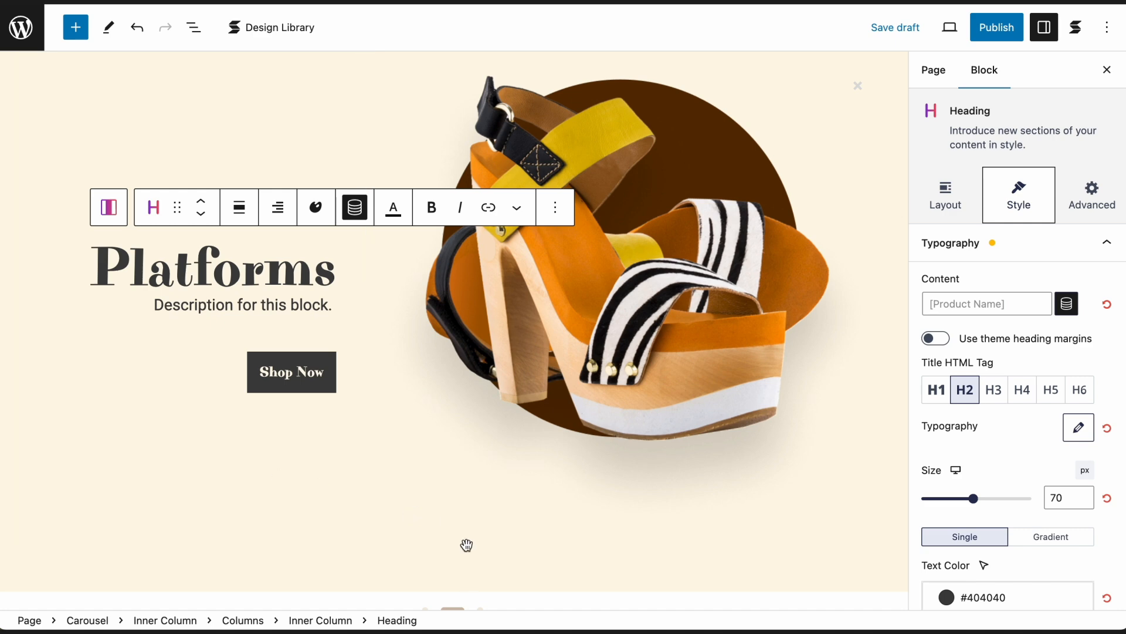
Step: Replace the first Date placeholder in the 20% OFF slide's sale period with the Product Sale Date From field of Stilettos (#328) from Other Posts
{"action": "scroll", "coordinate": [470, 579], "scroll_direction": "down", "scroll_amount": 1}
{"action": "left_click", "coordinate": [481, 583]}
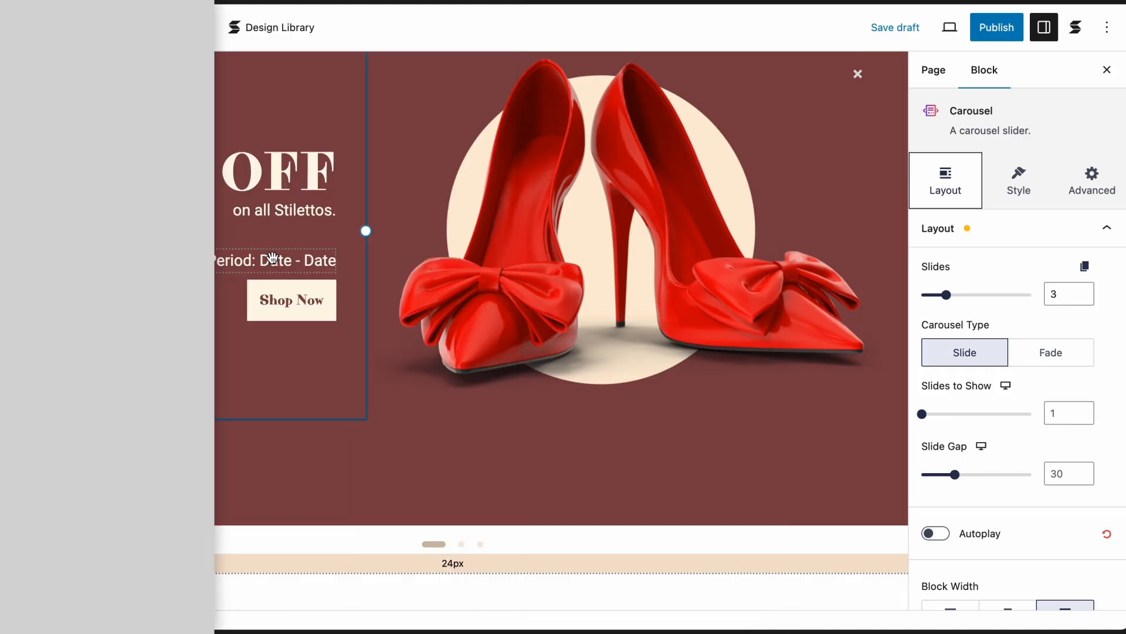
{"action": "left_click", "coordinate": [273, 258]}
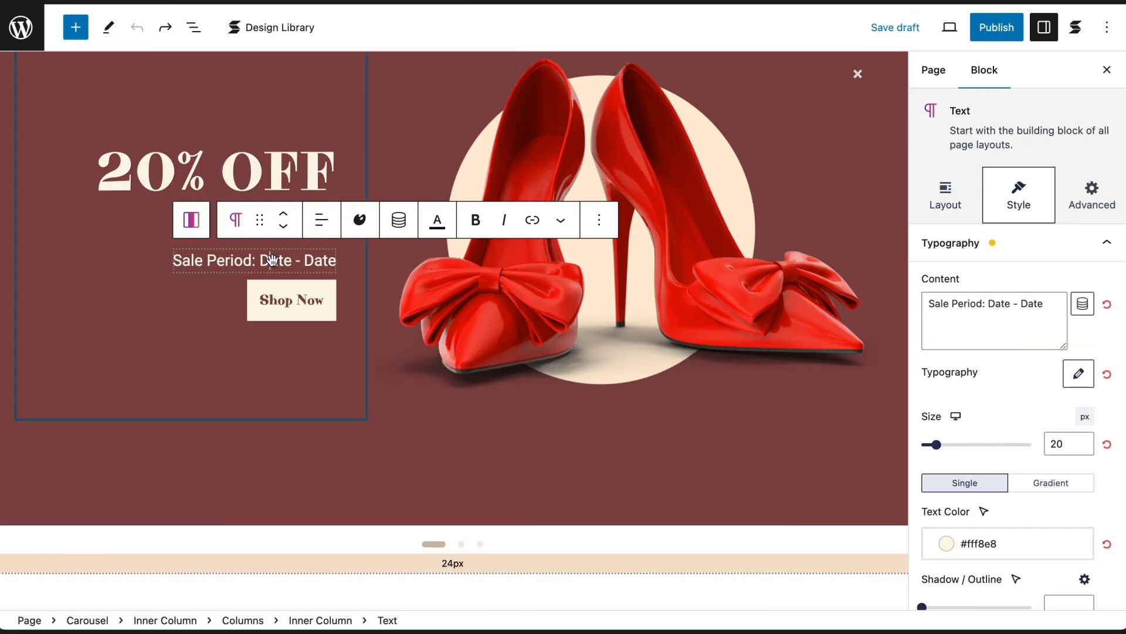
{"action": "double_click", "coordinate": [274, 259]}
{"action": "left_click", "coordinate": [399, 221]}
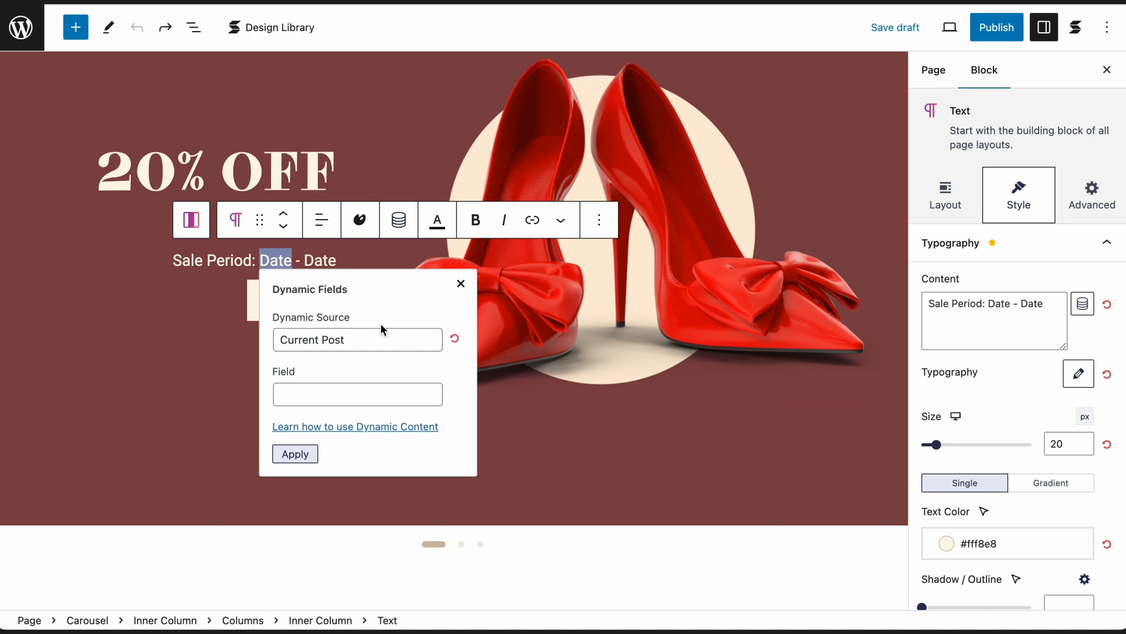
{"action": "left_click", "coordinate": [382, 338]}
{"action": "left_click", "coordinate": [385, 394]}
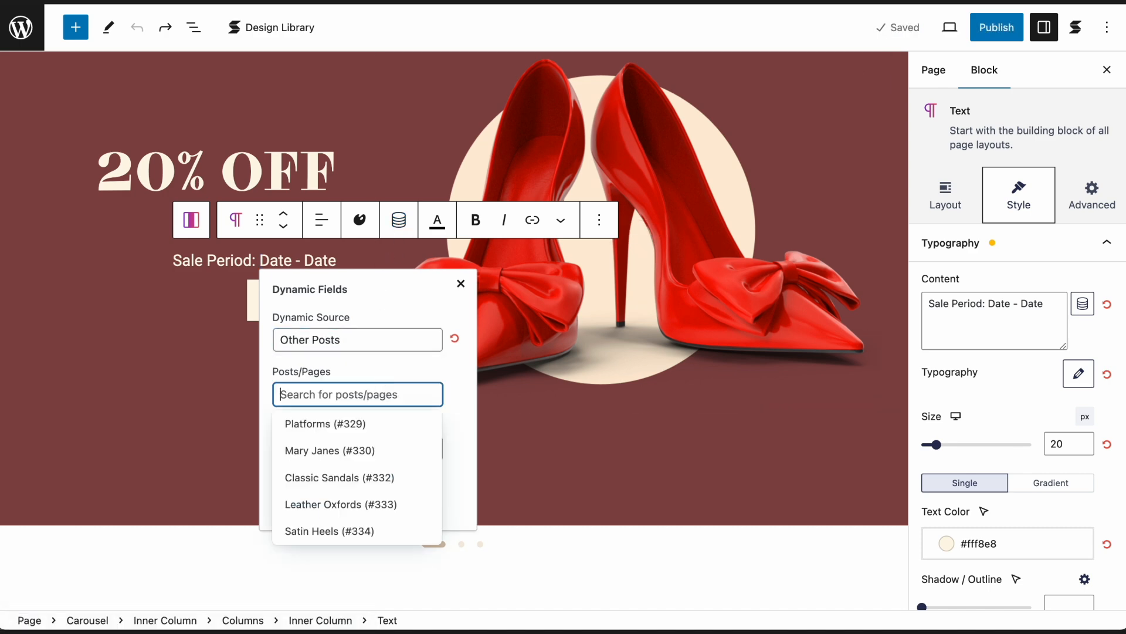
{"action": "type", "text": "Stilet"}
{"action": "left_click", "coordinate": [384, 425]}
{"action": "left_click", "coordinate": [377, 450]}
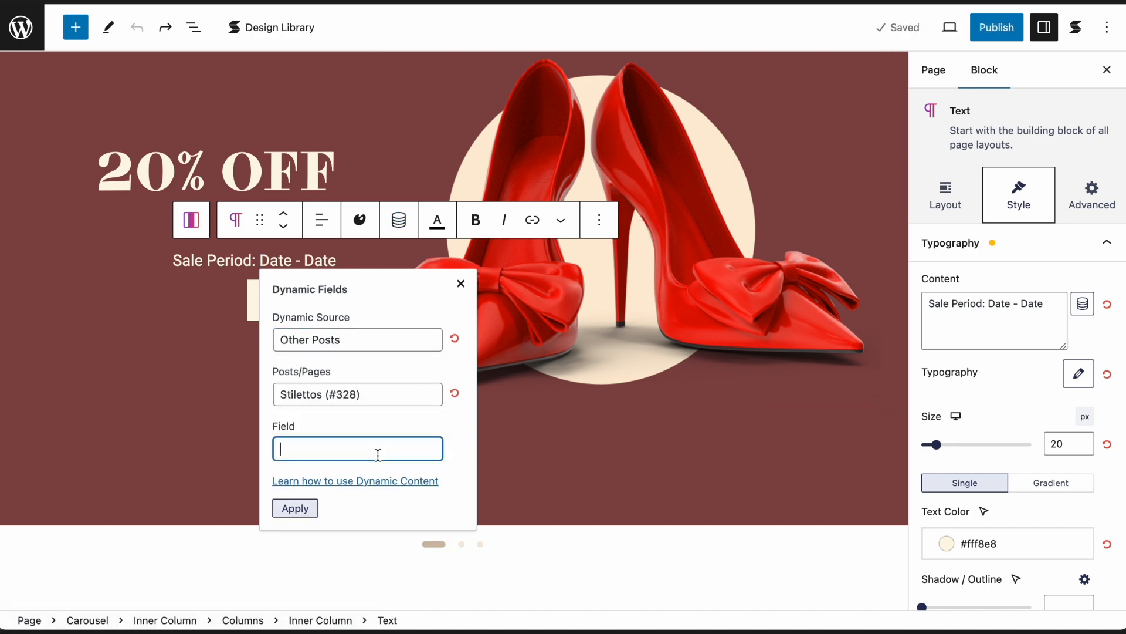
{"action": "type", "text": "Product"}
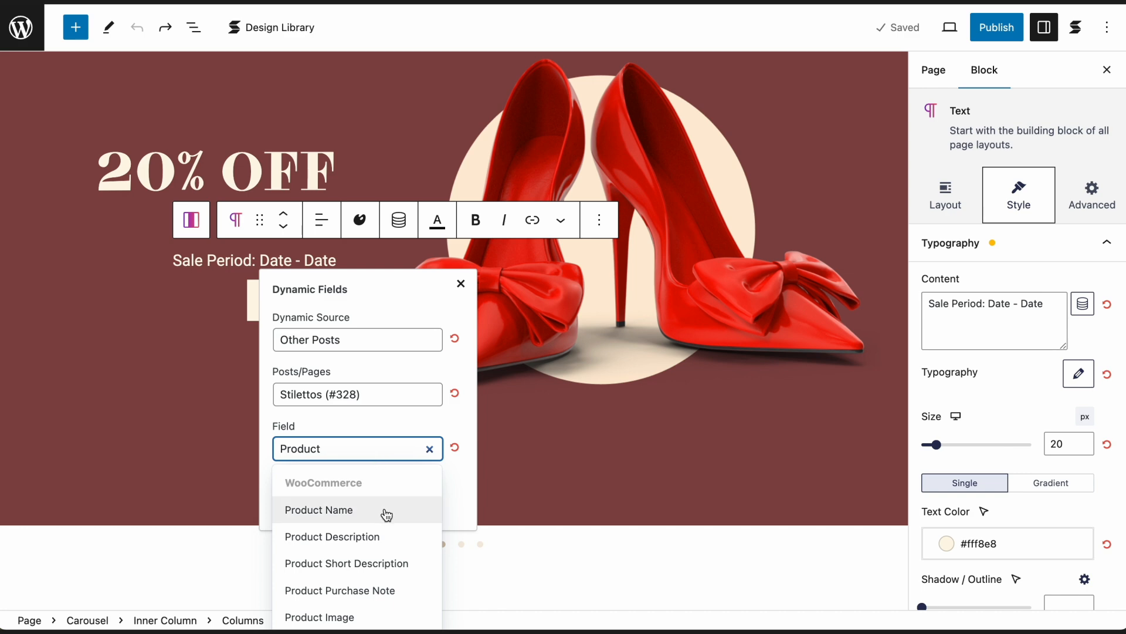
{"action": "scroll", "coordinate": [385, 512], "scroll_direction": "down", "scroll_amount": 5}
{"action": "left_click", "coordinate": [402, 578]}
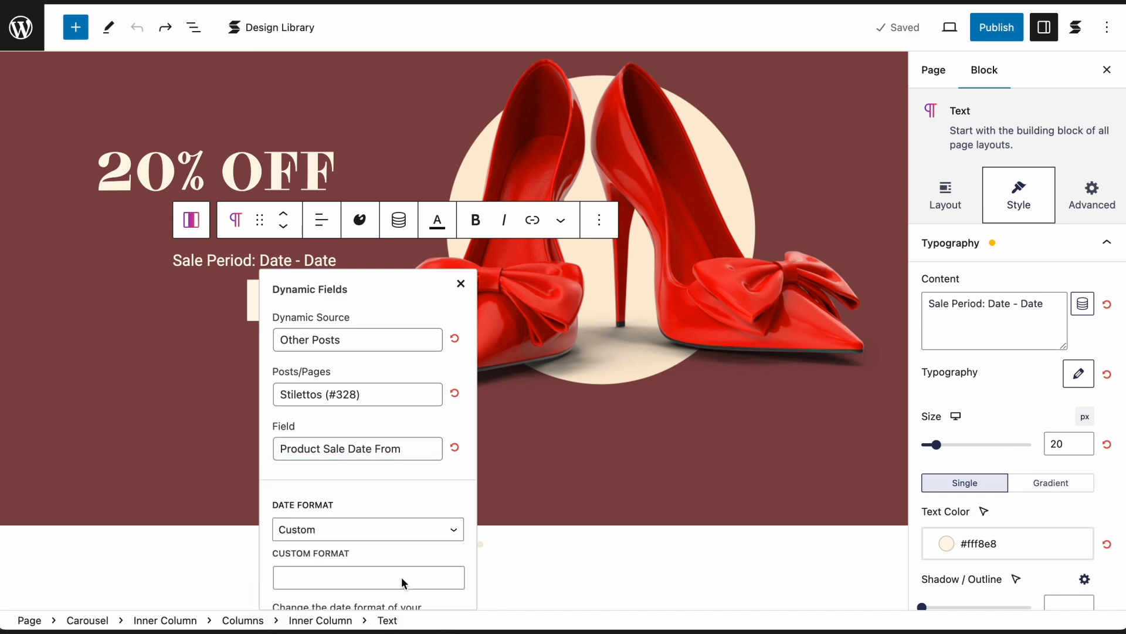
{"action": "scroll", "coordinate": [402, 576], "scroll_direction": "down", "scroll_amount": 2}
{"action": "left_click", "coordinate": [292, 587]}
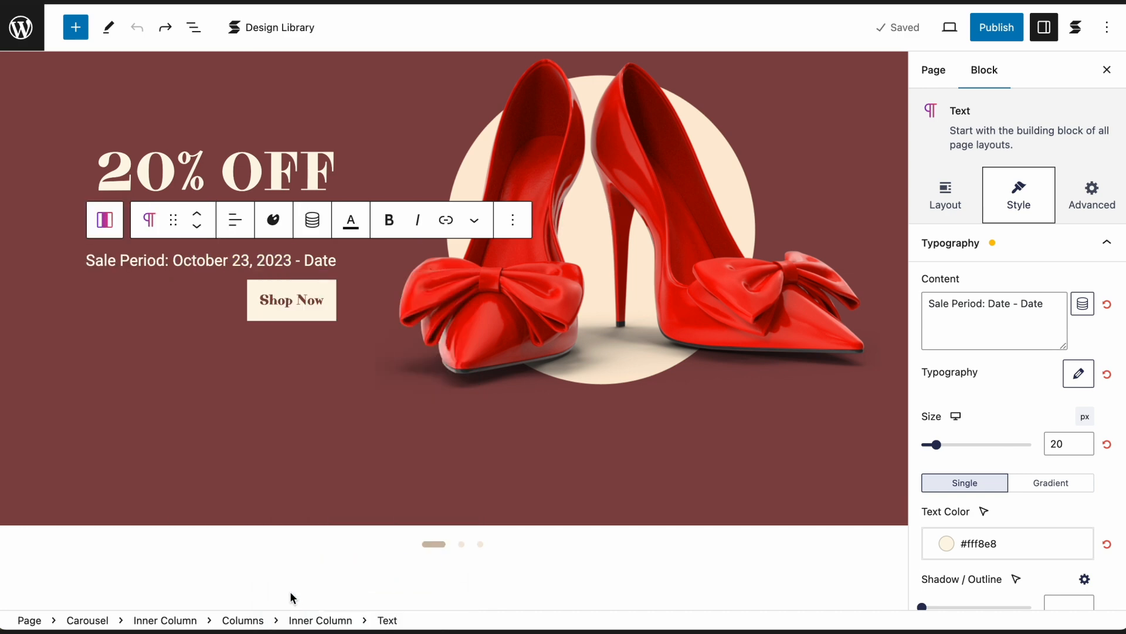
Step: Replace the remaining Date placeholder in the 20% OFF slide's sale period with the Product Sale Date To field of Stilettos (#328) from Other Posts
{"action": "double_click", "coordinate": [321, 260]}
{"action": "left_click", "coordinate": [312, 220]}
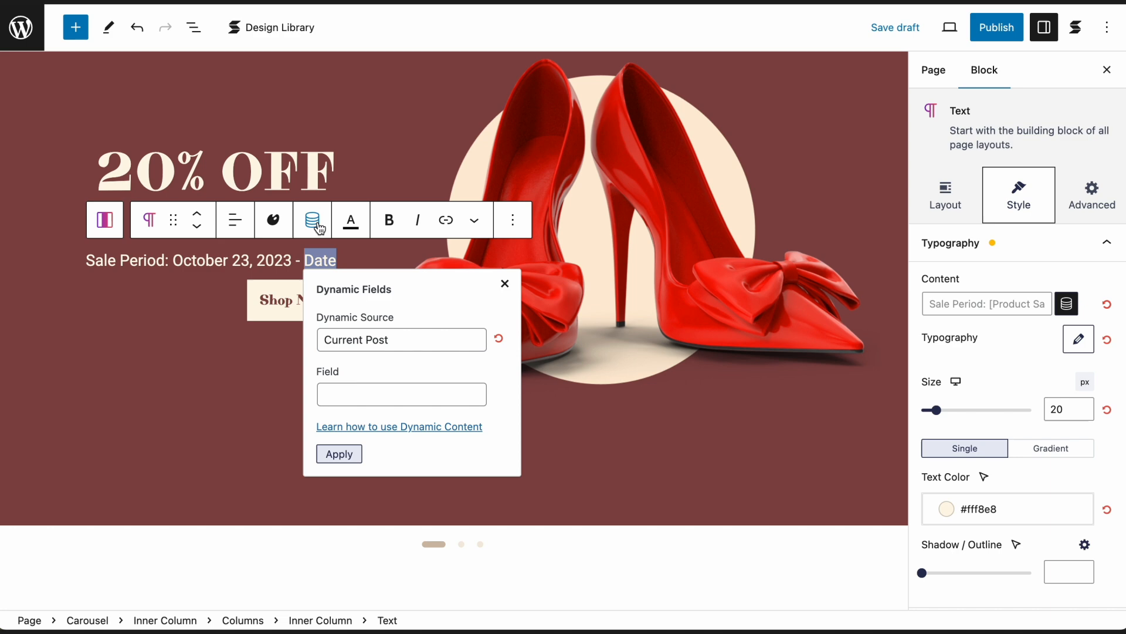
{"action": "left_click", "coordinate": [382, 342]}
{"action": "left_click", "coordinate": [390, 393]}
{"action": "left_click", "coordinate": [390, 389]}
{"action": "type", "text": "Stile"}
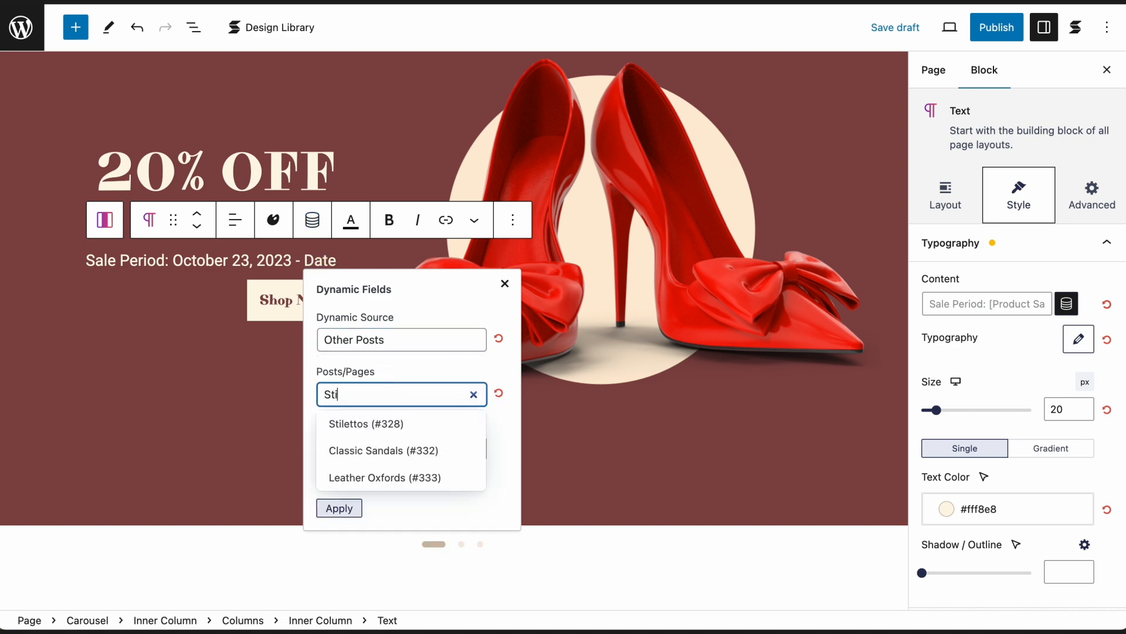
{"action": "left_click", "coordinate": [395, 423]}
{"action": "left_click", "coordinate": [403, 444]}
{"action": "type", "text": "Product"}
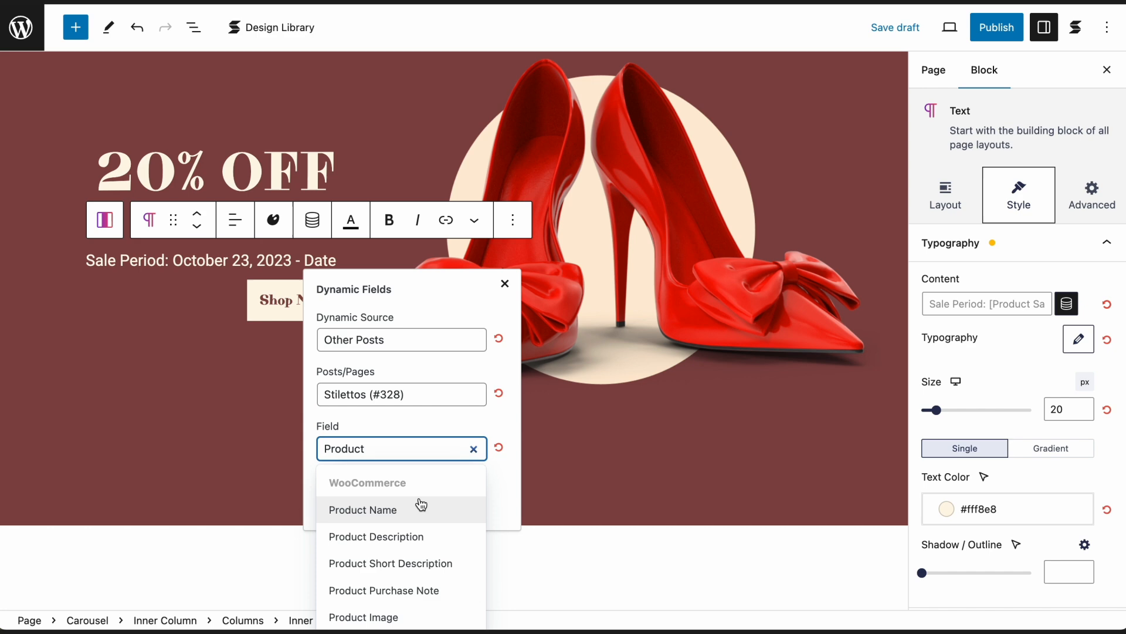
{"action": "scroll", "coordinate": [420, 504], "scroll_direction": "down", "scroll_amount": 5}
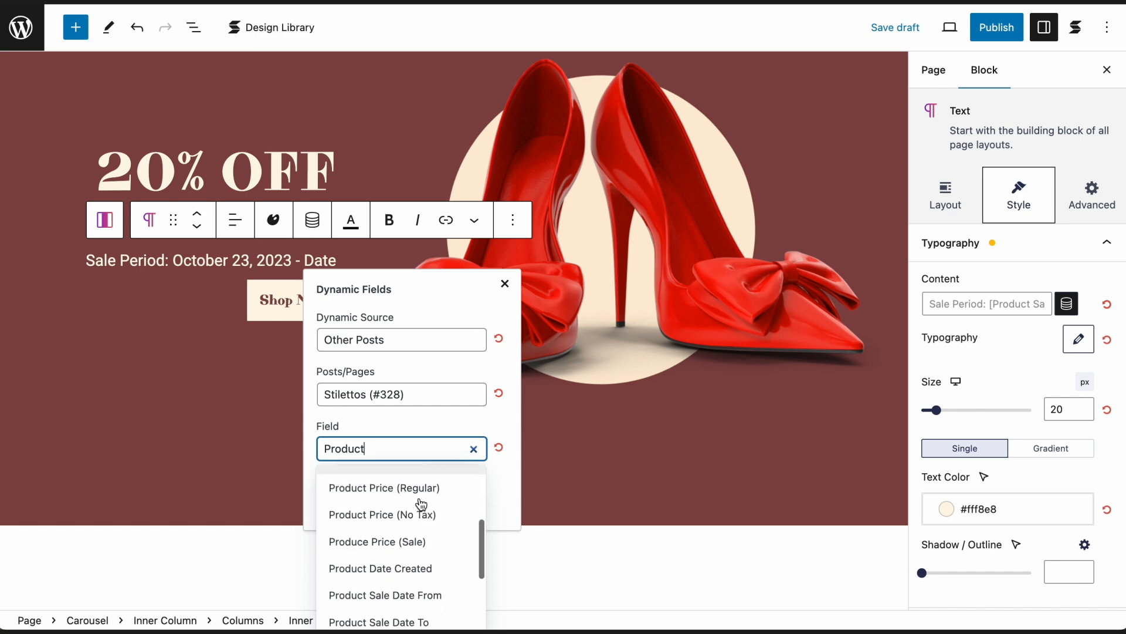
{"action": "left_click", "coordinate": [438, 598]}
{"action": "scroll", "coordinate": [399, 593], "scroll_direction": "down", "scroll_amount": 2}
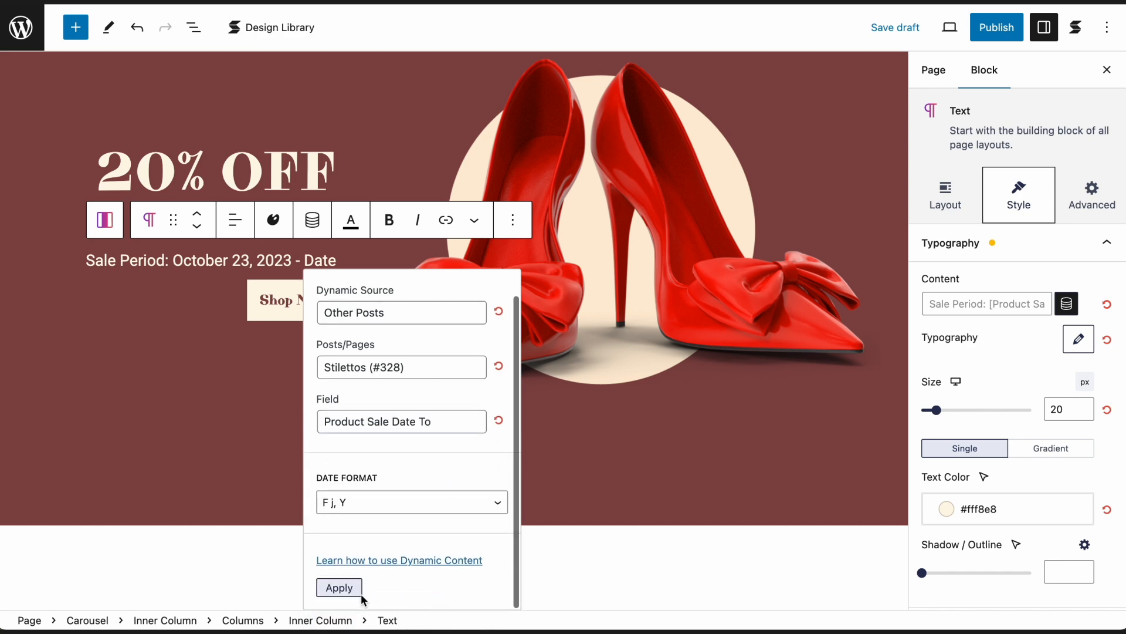
{"action": "left_click", "coordinate": [346, 589]}
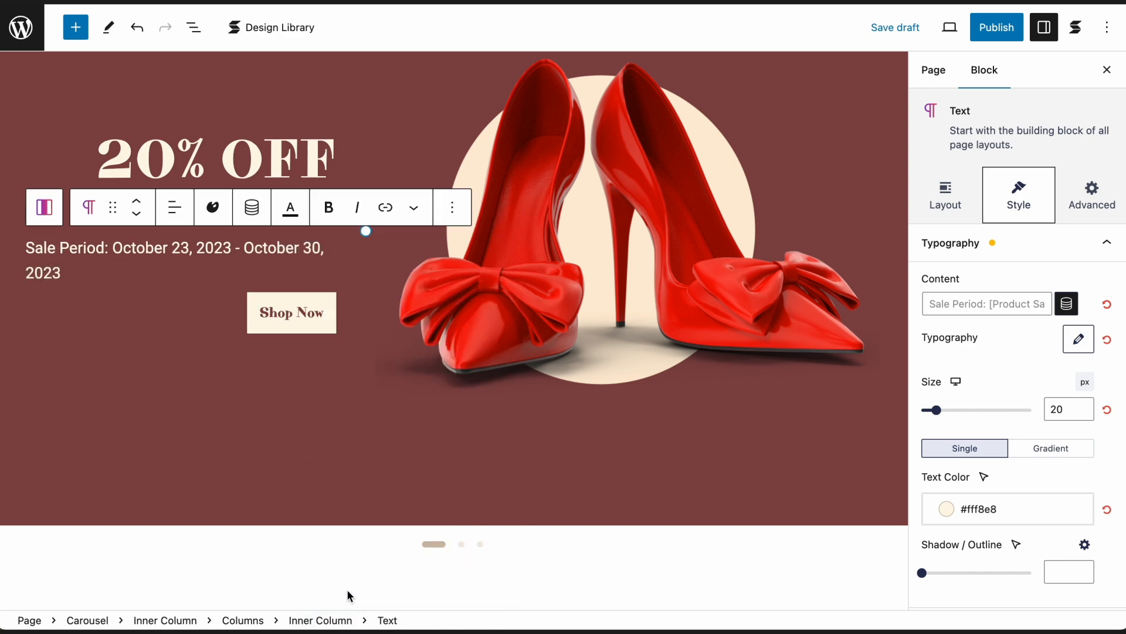
Step: Fill the NEW ARRIVAL slide's description with dynamic content from Other Posts, using the Product Short Description field of Platforms (#329)
{"action": "left_click", "coordinate": [462, 543]}
{"action": "left_click", "coordinate": [161, 243]}
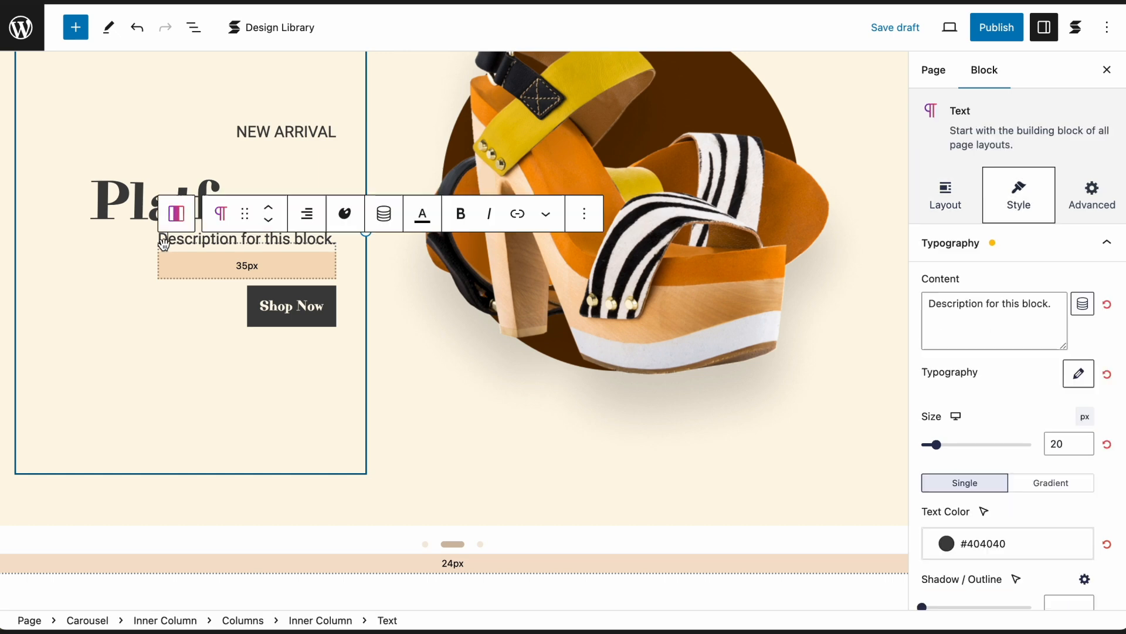
{"action": "left_click_drag", "start_coordinate": [161, 244], "coordinate": [334, 244]}
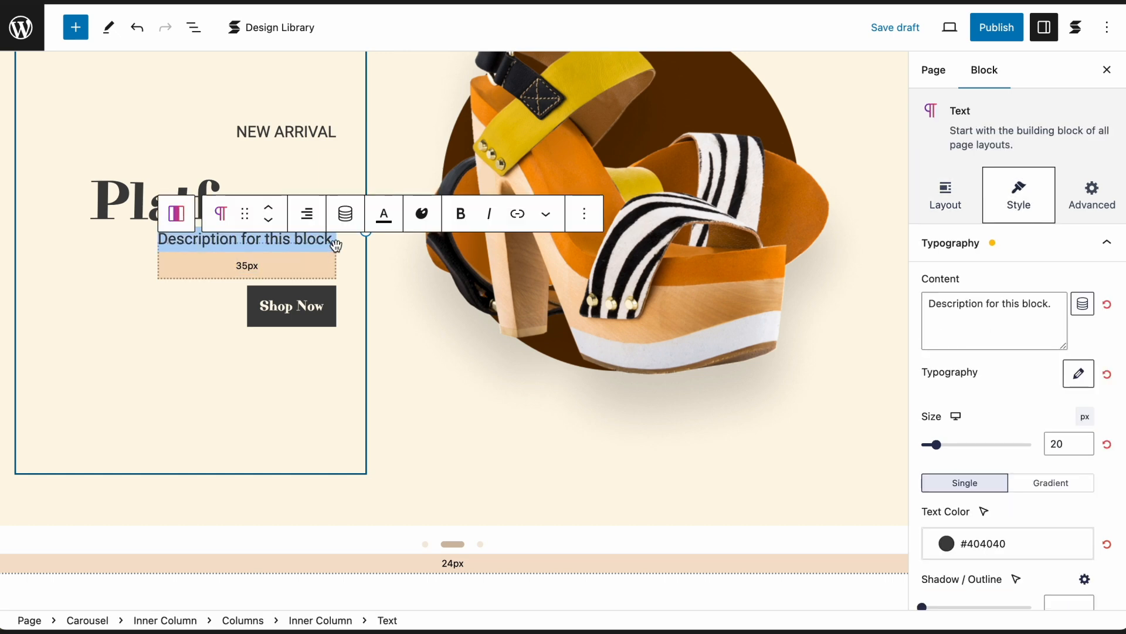
{"action": "left_click", "coordinate": [346, 214]}
{"action": "left_click", "coordinate": [285, 317]}
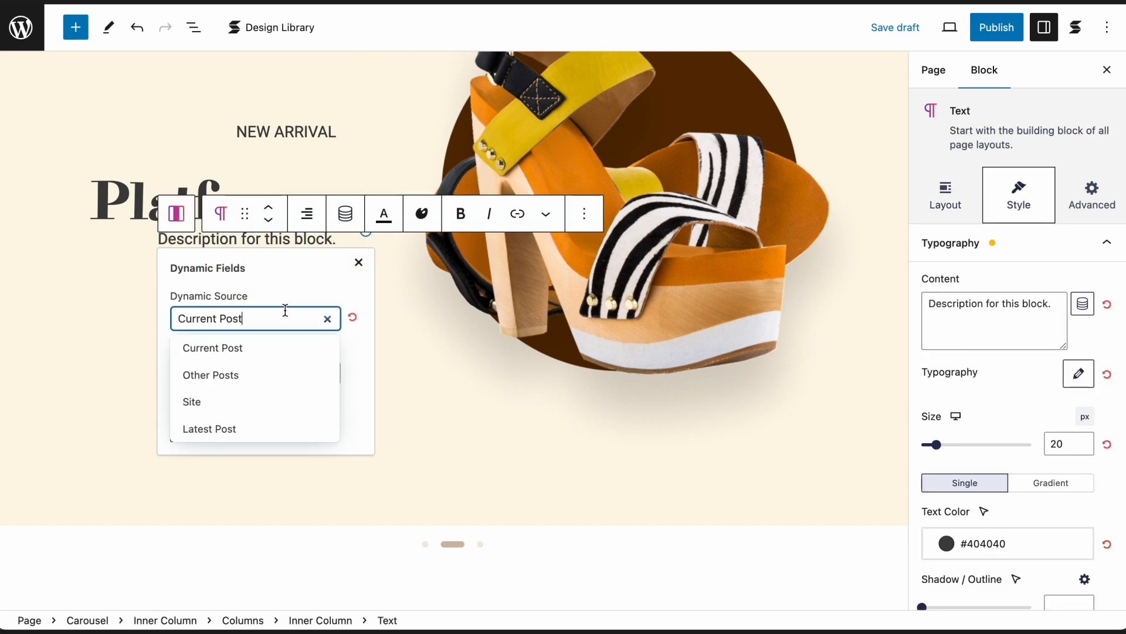
{"action": "left_click", "coordinate": [278, 373]}
{"action": "left_click", "coordinate": [275, 408]}
{"action": "left_click", "coordinate": [273, 430]}
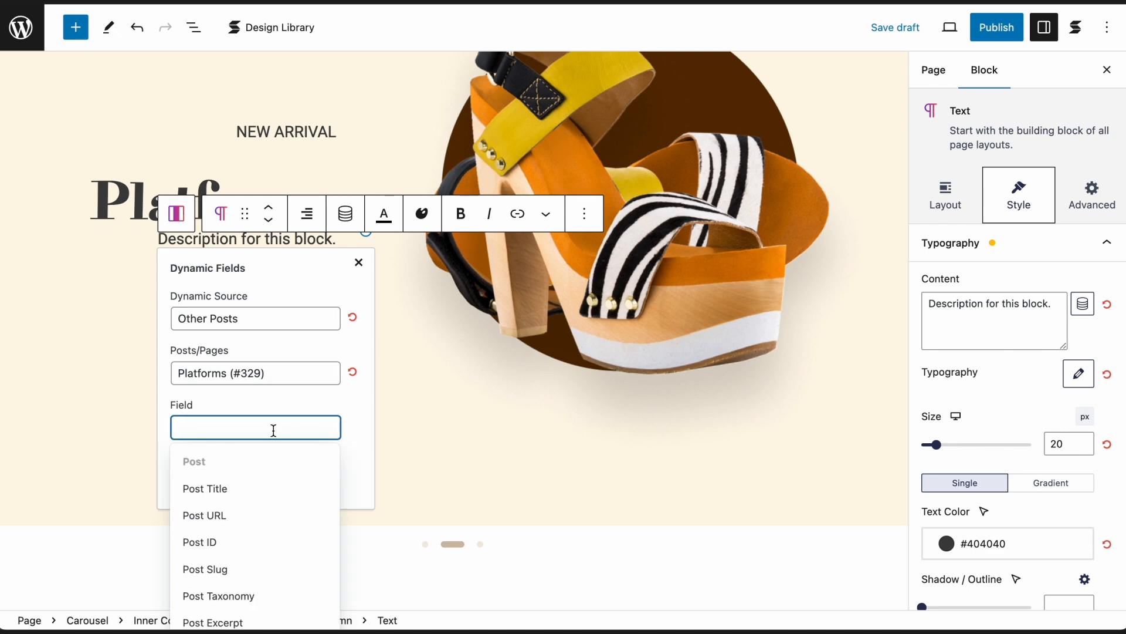
{"action": "type", "text": "Product"}
{"action": "left_click", "coordinate": [293, 535]}
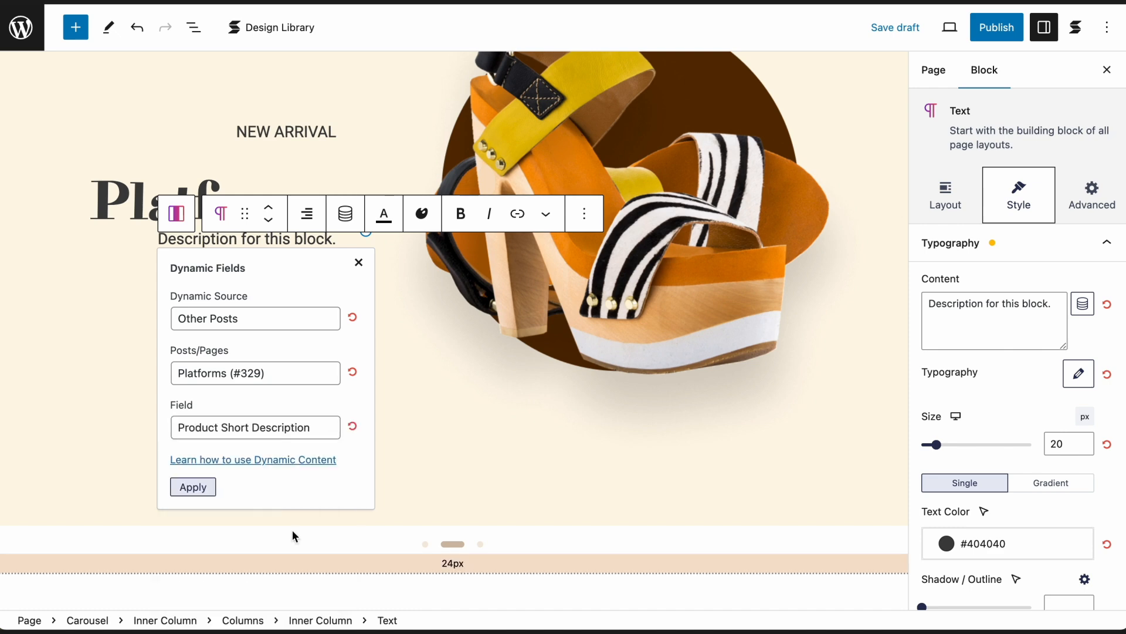
{"action": "left_click", "coordinate": [193, 487]}
Step: Fill the LIMITED EDITION slide's description with dynamic content from Other Posts, using the Product Short Description field of Mary Janes (#330)
{"action": "left_click", "coordinate": [479, 544]}
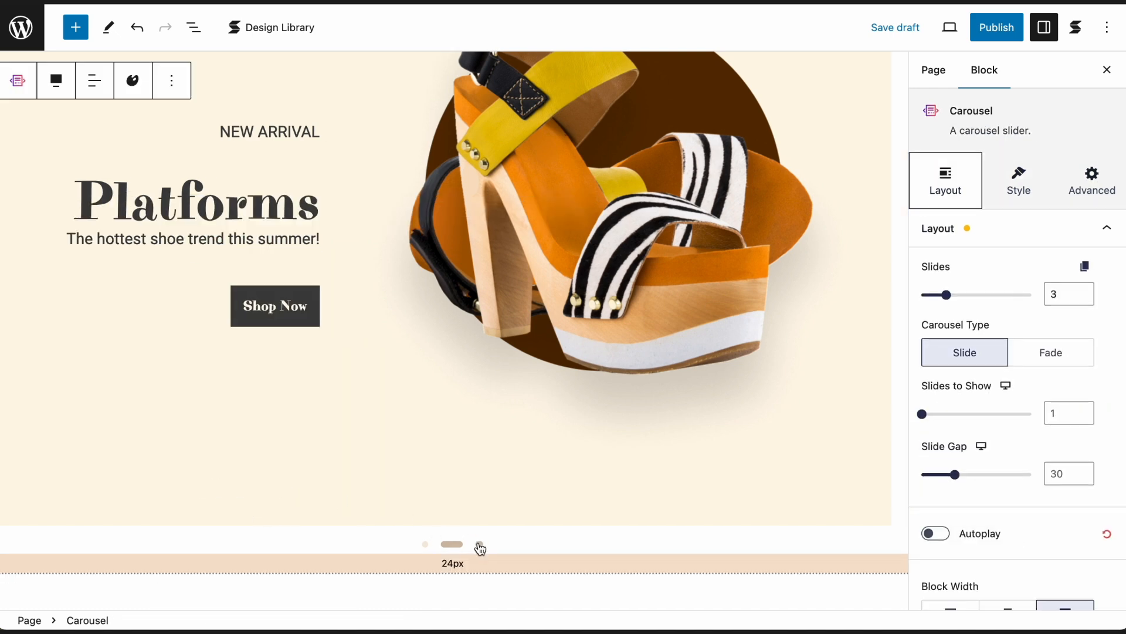
{"action": "left_click", "coordinate": [163, 241]}
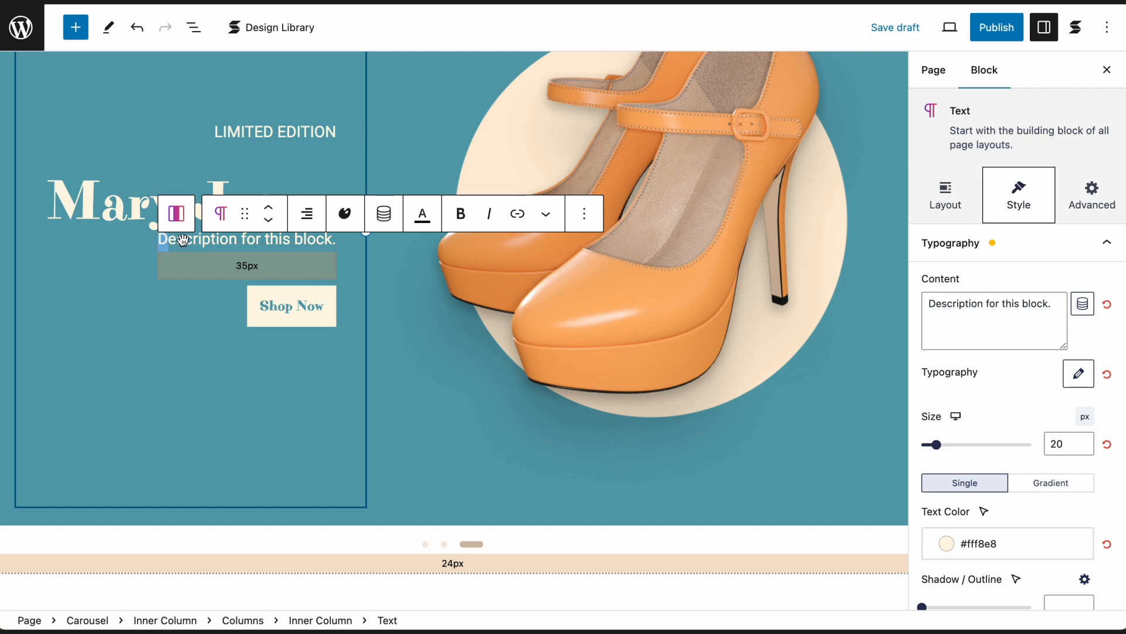
{"action": "left_click_drag", "start_coordinate": [163, 241], "coordinate": [336, 249]}
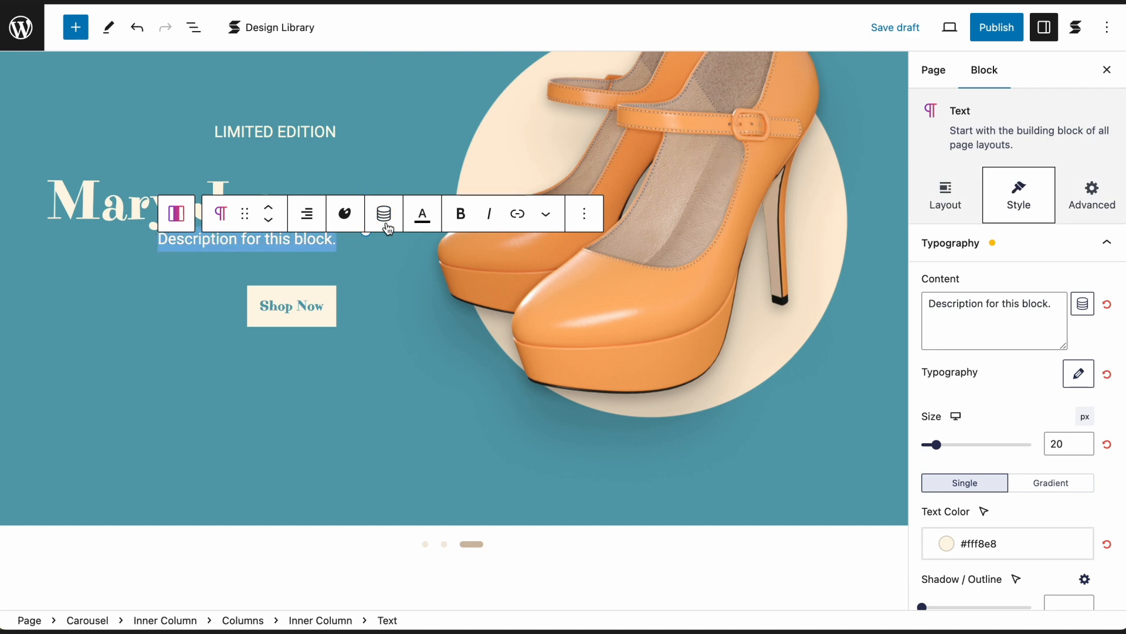
{"action": "left_click", "coordinate": [384, 214]}
{"action": "left_click", "coordinate": [311, 318]}
{"action": "left_click", "coordinate": [302, 371]}
{"action": "left_click", "coordinate": [304, 371]}
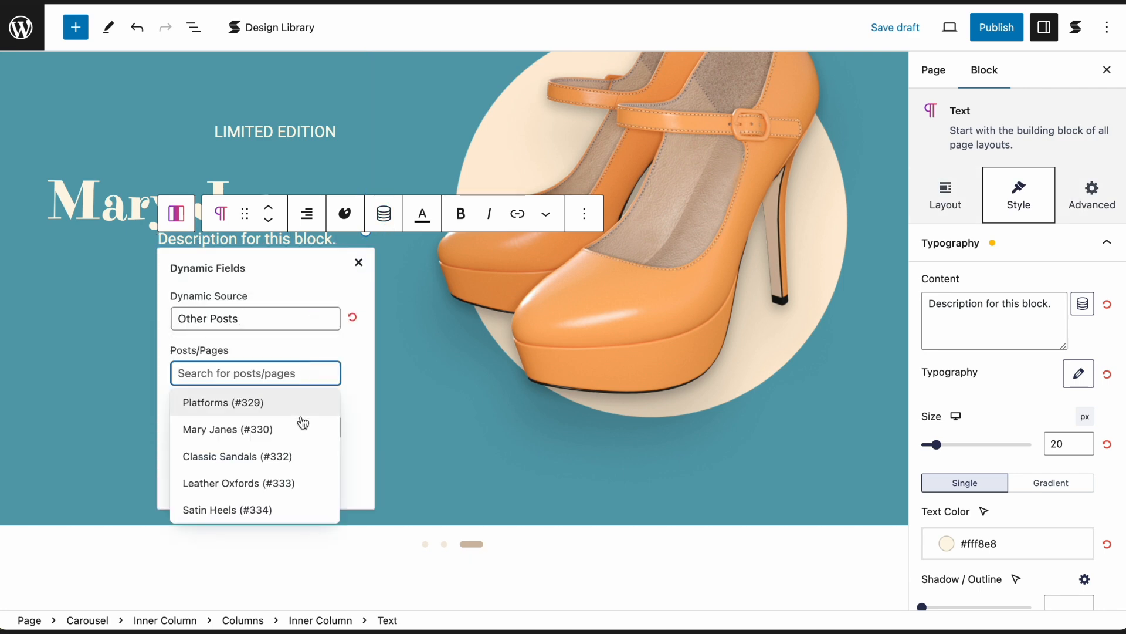
{"action": "left_click", "coordinate": [303, 422]}
{"action": "left_click", "coordinate": [302, 426]}
{"action": "type", "text": "Product"}
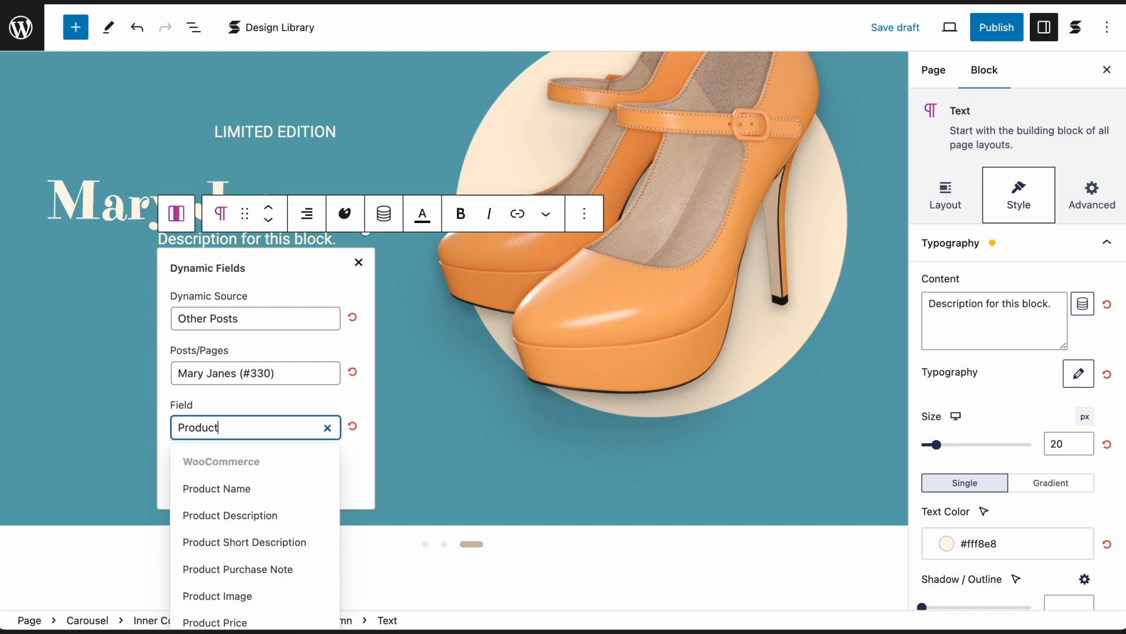
{"action": "left_click", "coordinate": [301, 540]}
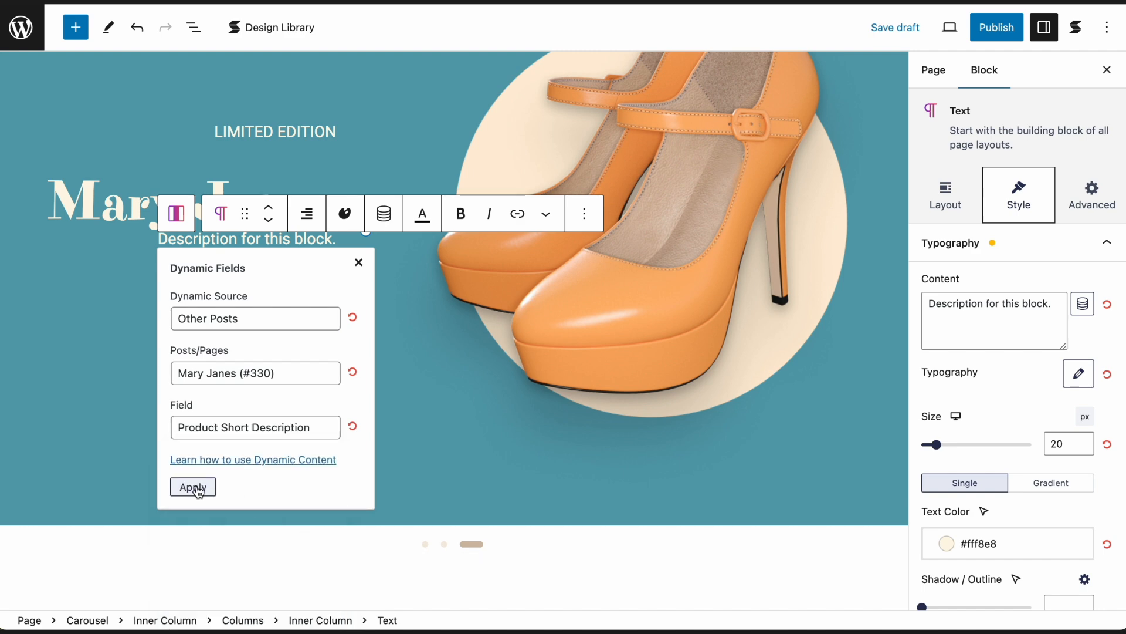
{"action": "left_click", "coordinate": [194, 486]}
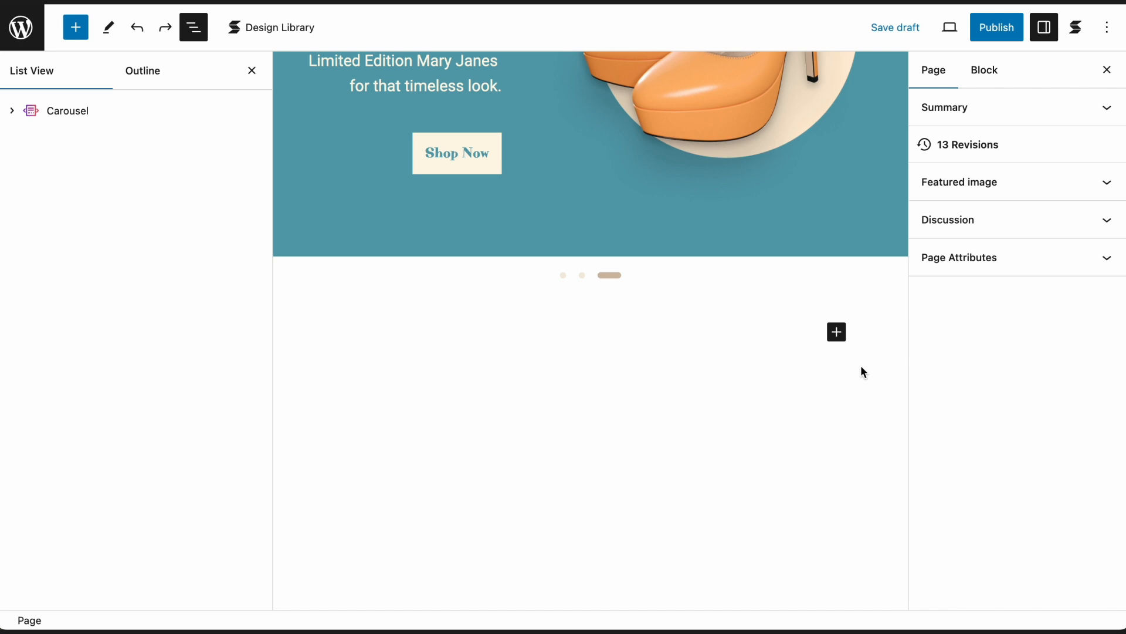
Step: Insert a Query Loop block below the carousel and start it with the Title & Excerpt variation
{"action": "left_click", "coordinate": [837, 333]}
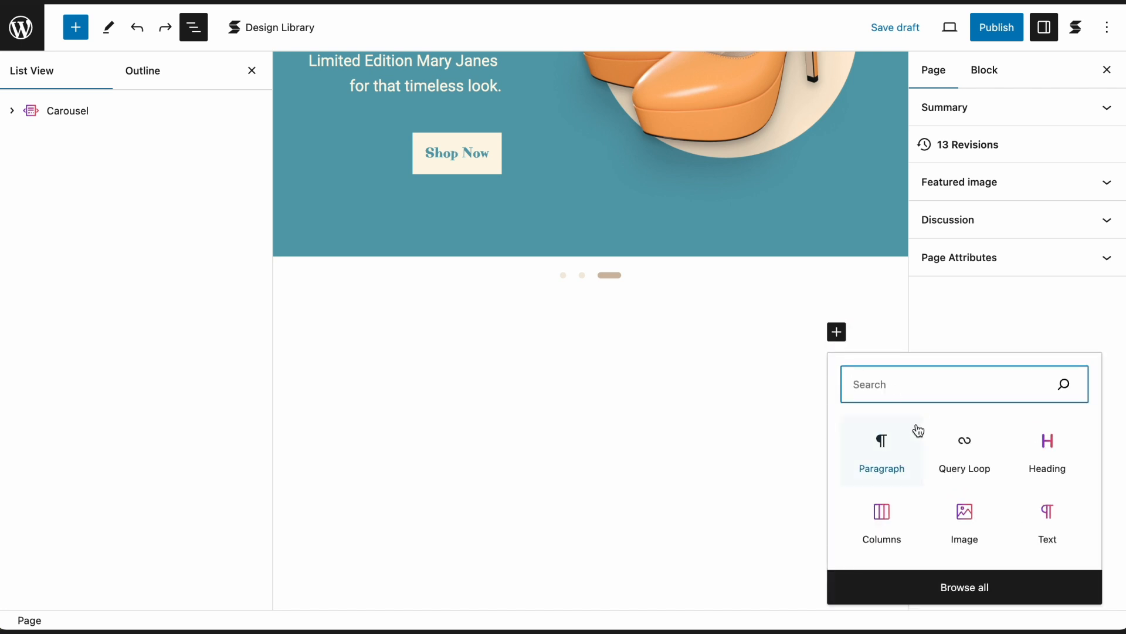
{"action": "left_click", "coordinate": [957, 470]}
{"action": "left_click", "coordinate": [449, 434]}
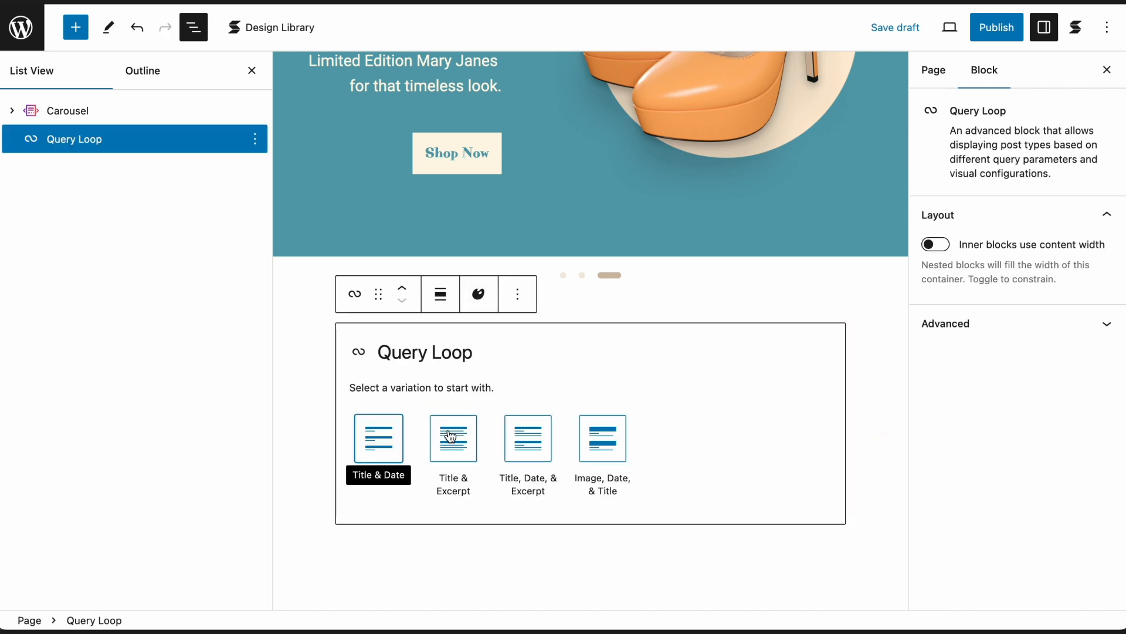
Step: Start the Query Loop with the Title & Date variation and set its post type to Product
{"action": "left_click", "coordinate": [381, 434]}
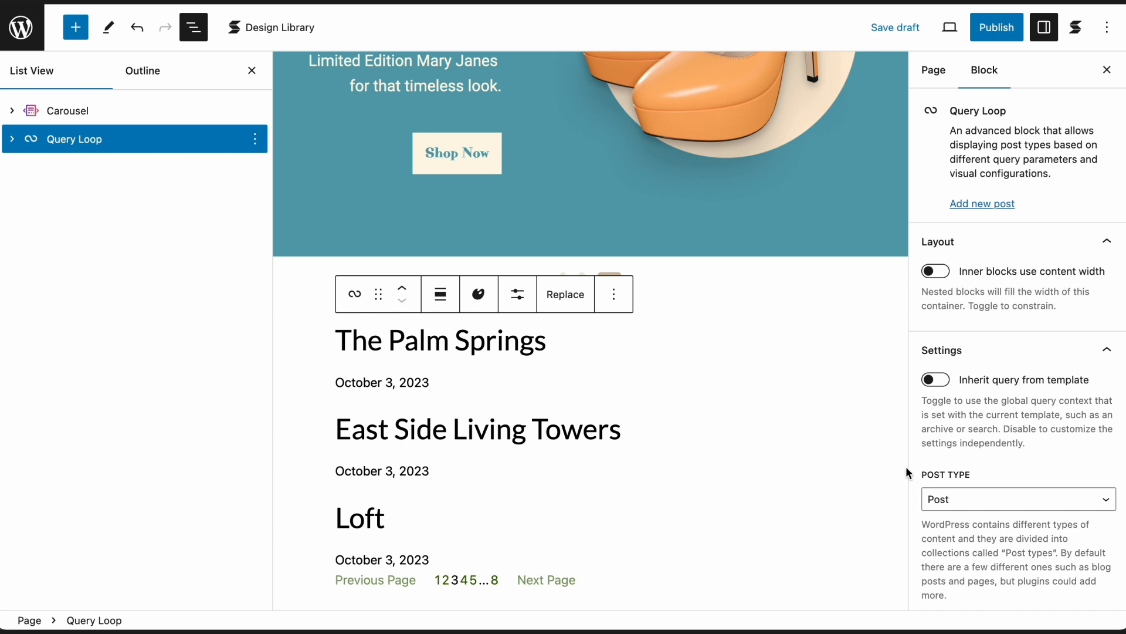
{"action": "left_click", "coordinate": [971, 511]}
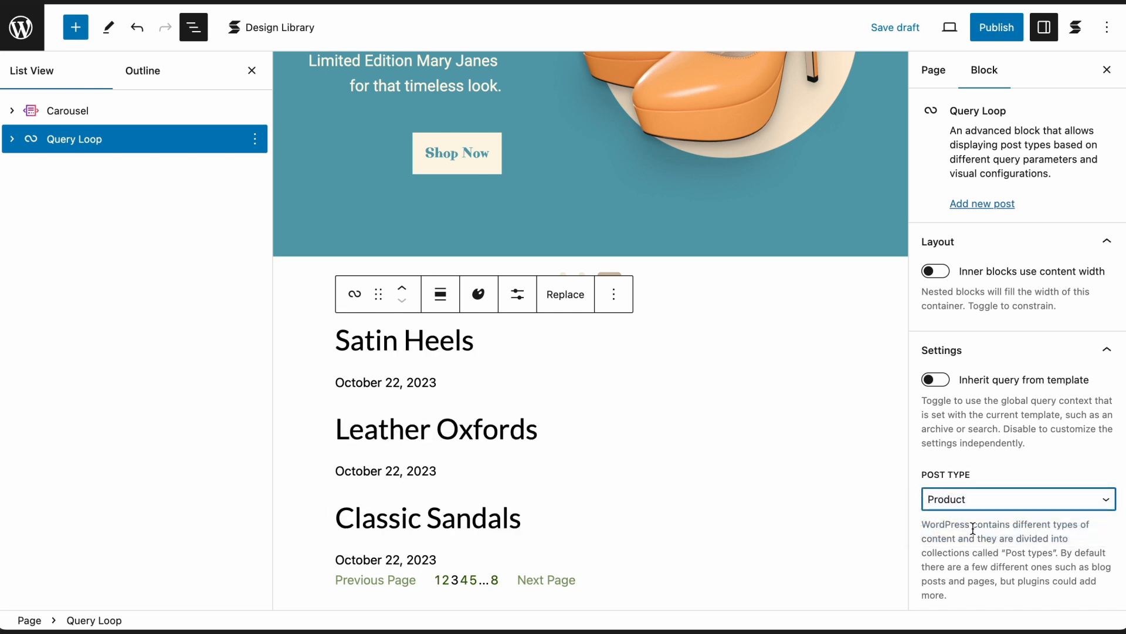
Step: Switch the Query Loop's Post Template to a grid layout
{"action": "left_click", "coordinate": [12, 140]}
{"action": "left_click", "coordinate": [66, 170]}
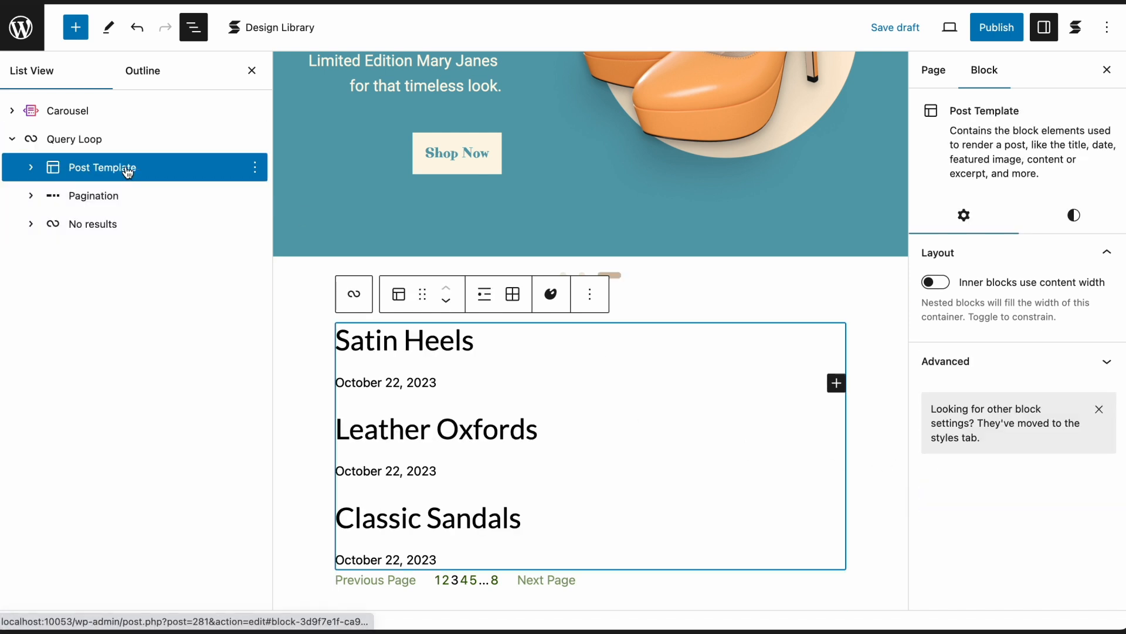
{"action": "left_click", "coordinate": [514, 301]}
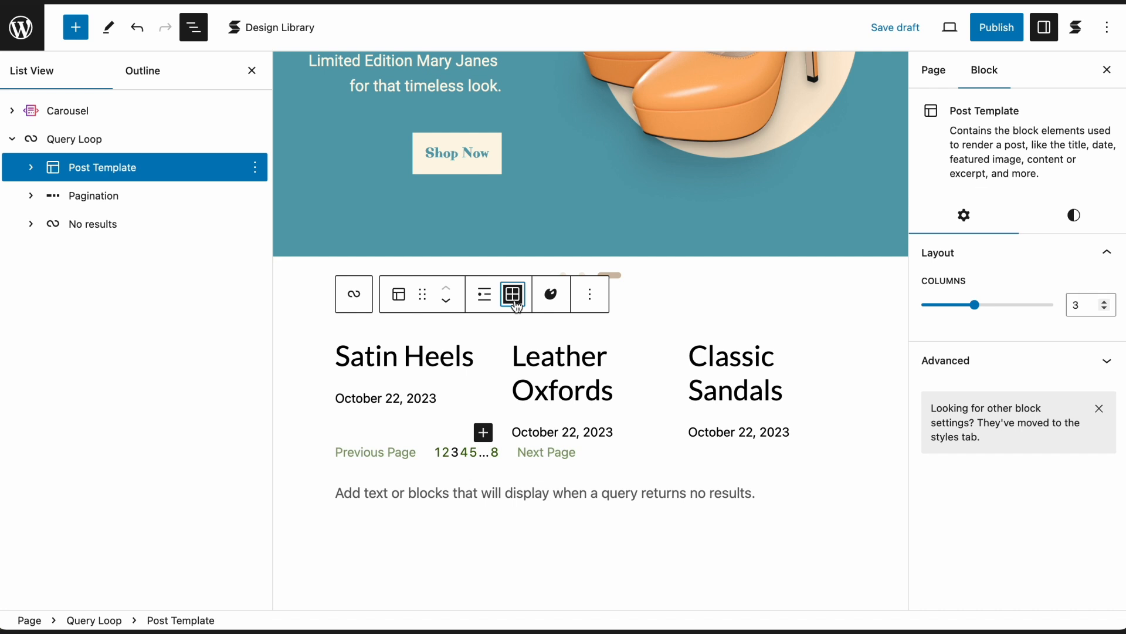
Step: Add a Columns block with advanced layout options to the Post Template, using the One column layout
{"action": "left_click", "coordinate": [484, 432]}
{"action": "type", "text": "Colu"}
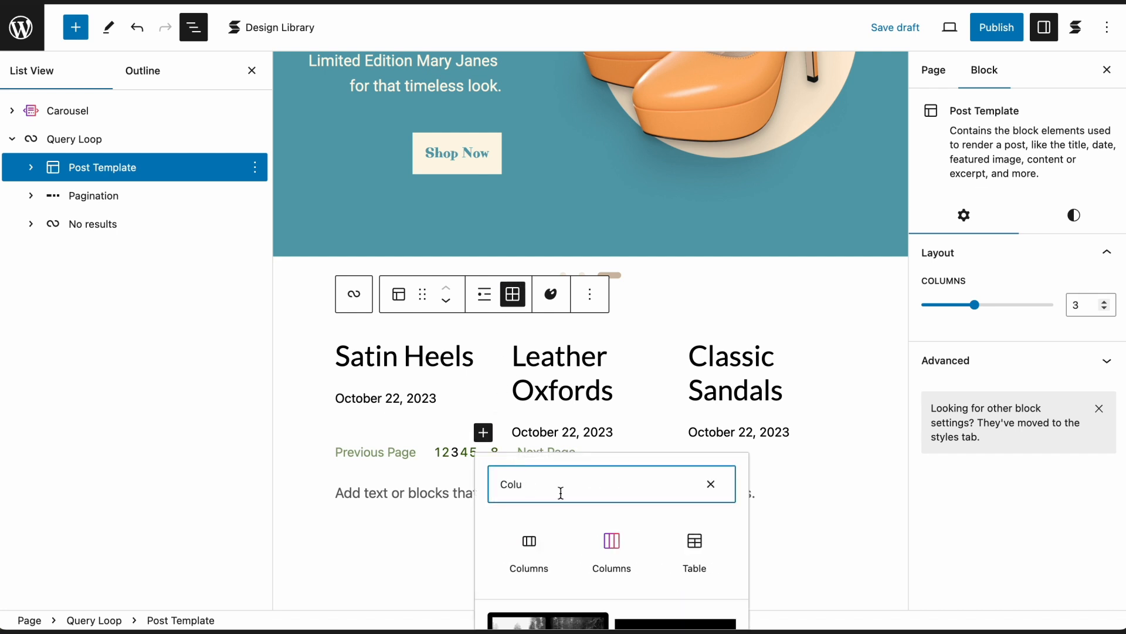
{"action": "left_click", "coordinate": [612, 551]}
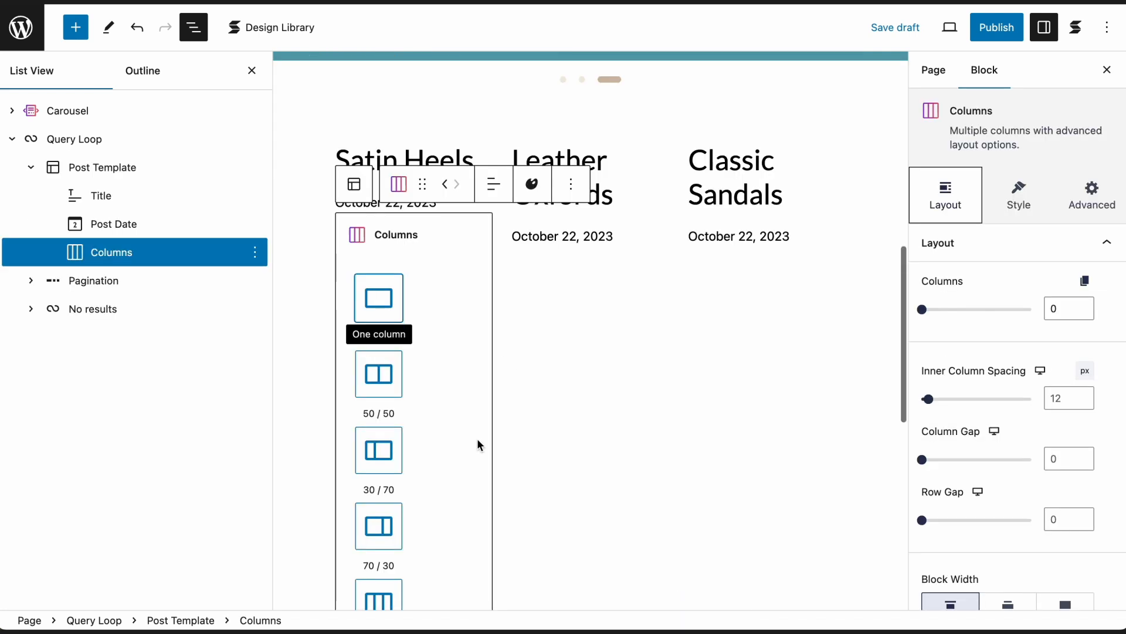
{"action": "left_click", "coordinate": [377, 319]}
Step: Insert an Image block with advanced controls inside the Post Template's inner column
{"action": "left_click", "coordinate": [412, 269]}
{"action": "type", "text": "image"}
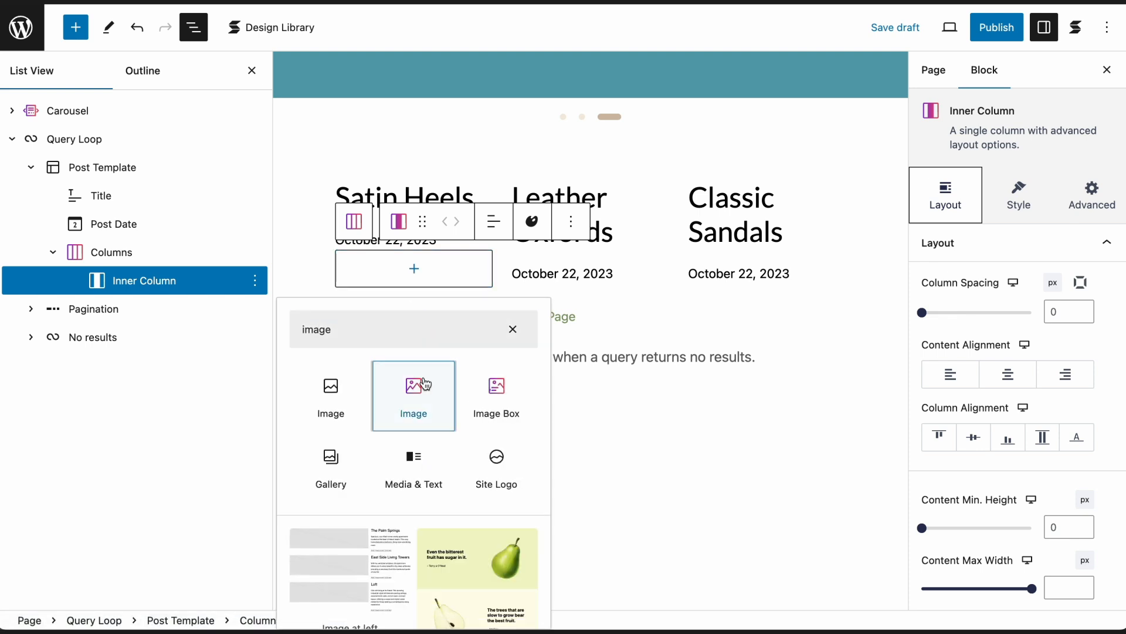
{"action": "left_click", "coordinate": [425, 385]}
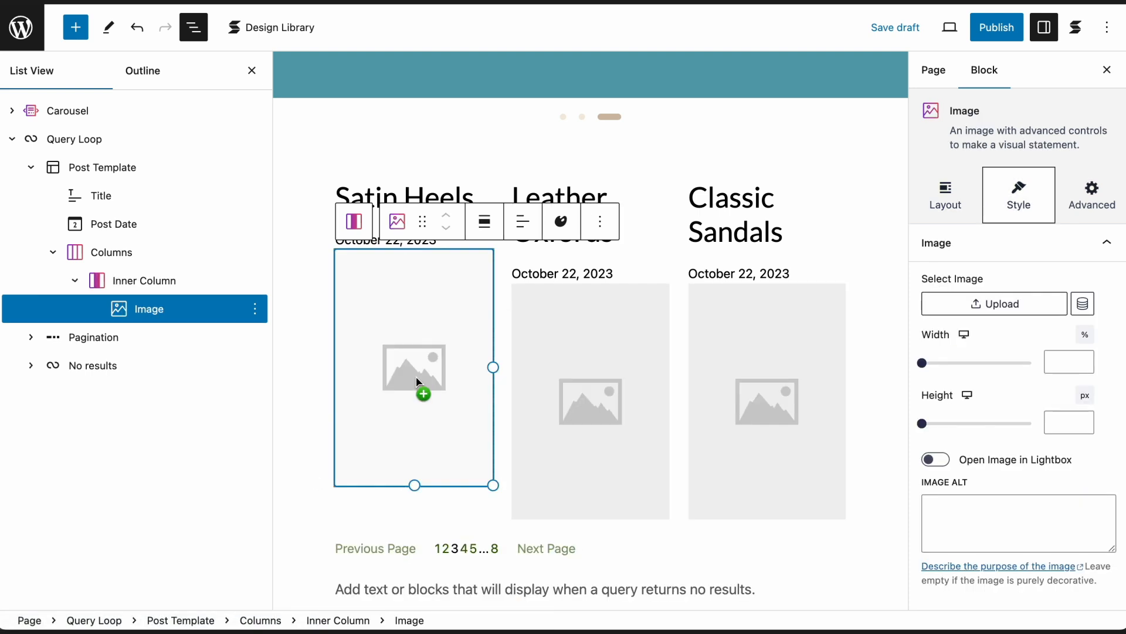
Step: Delete the Title, Post Date, Pagination and No results blocks from the Query Loop
{"action": "left_click", "coordinate": [131, 195]}
{"action": "left_click", "coordinate": [142, 228], "text": "shift"}
{"action": "key", "text": "Delete"}
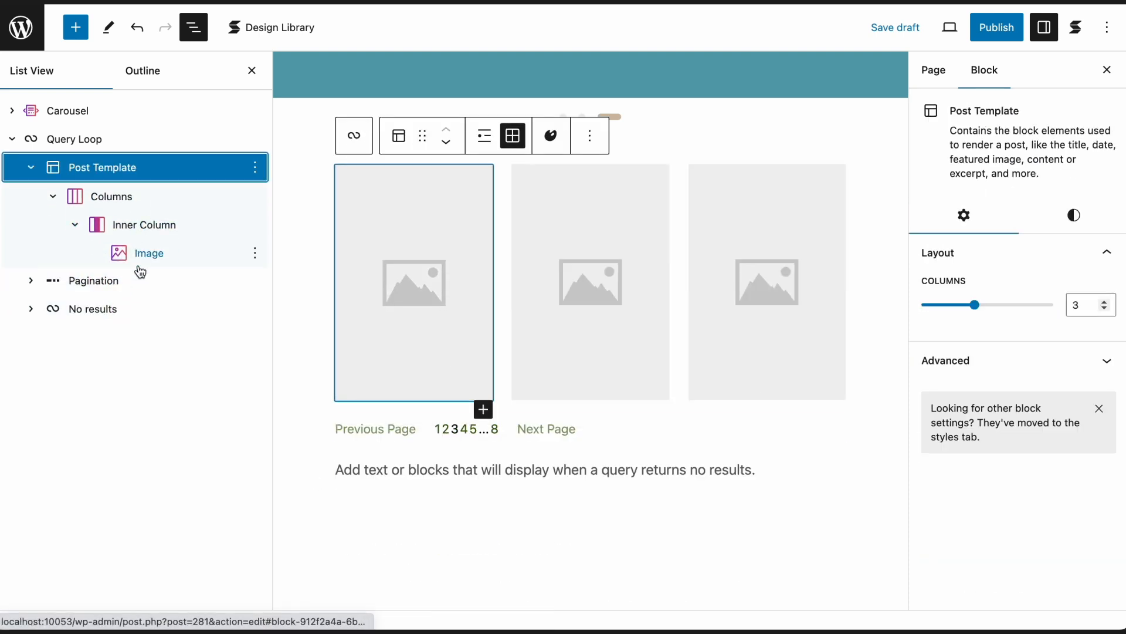
{"action": "left_click", "coordinate": [139, 280]}
{"action": "left_click", "coordinate": [139, 309], "text": "shift"}
{"action": "key", "text": "Delete"}
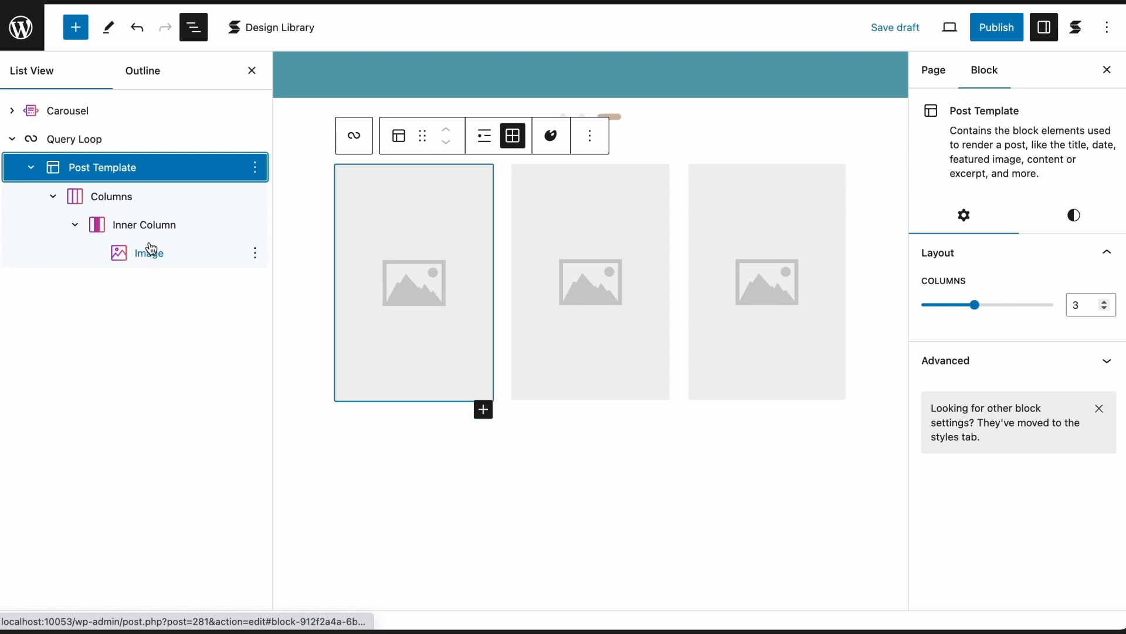
Step: Fill the Query Loop's Image block with dynamic content from Current Post, using the Product Image field
{"action": "left_click", "coordinate": [397, 241]}
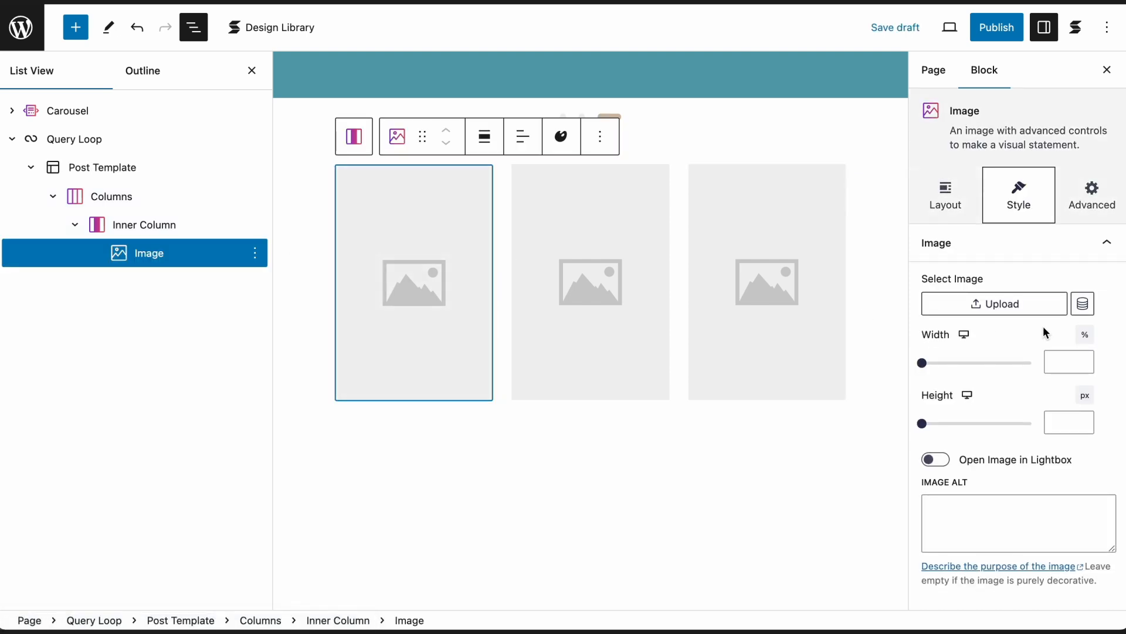
{"action": "left_click", "coordinate": [1083, 305]}
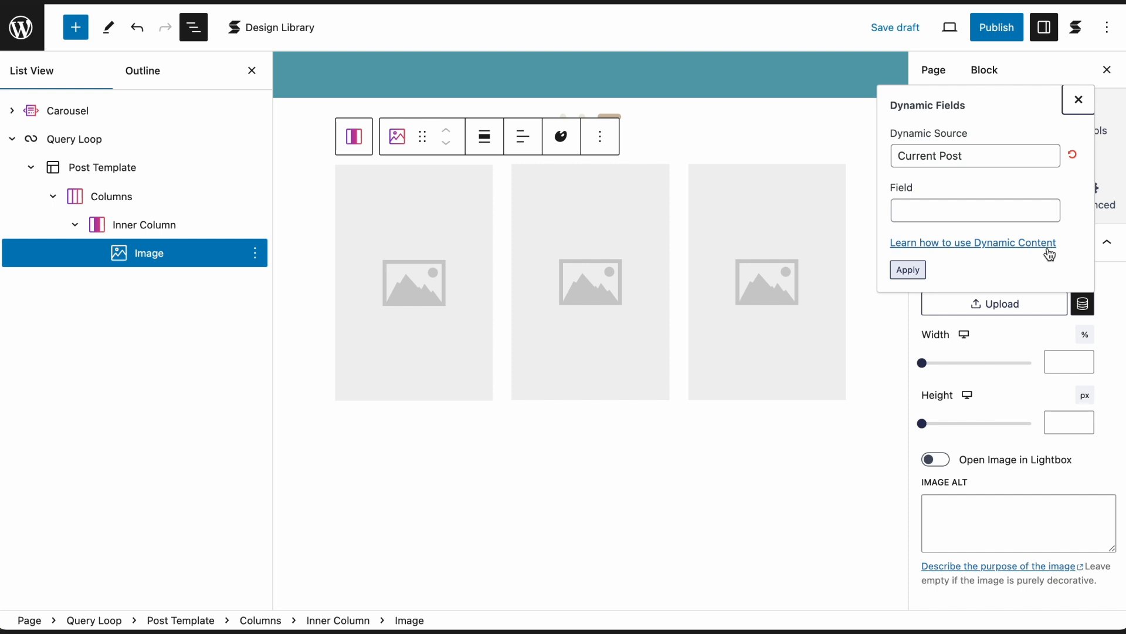
{"action": "left_click", "coordinate": [975, 154]}
{"action": "left_click", "coordinate": [975, 187]}
{"action": "left_click", "coordinate": [981, 210]}
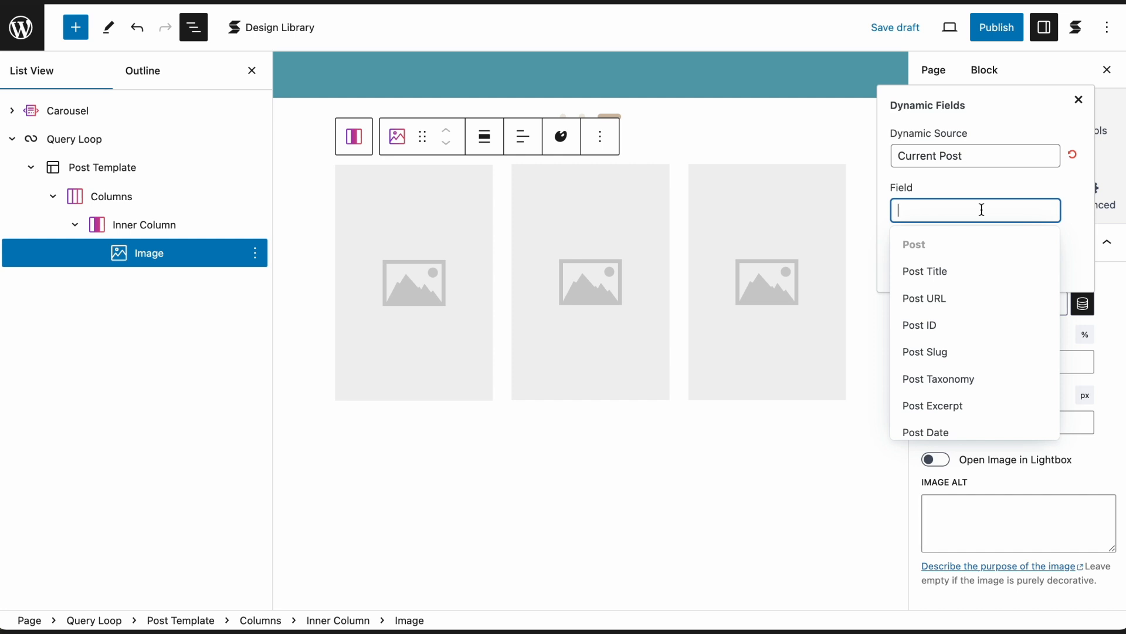
{"action": "type", "text": "Product"}
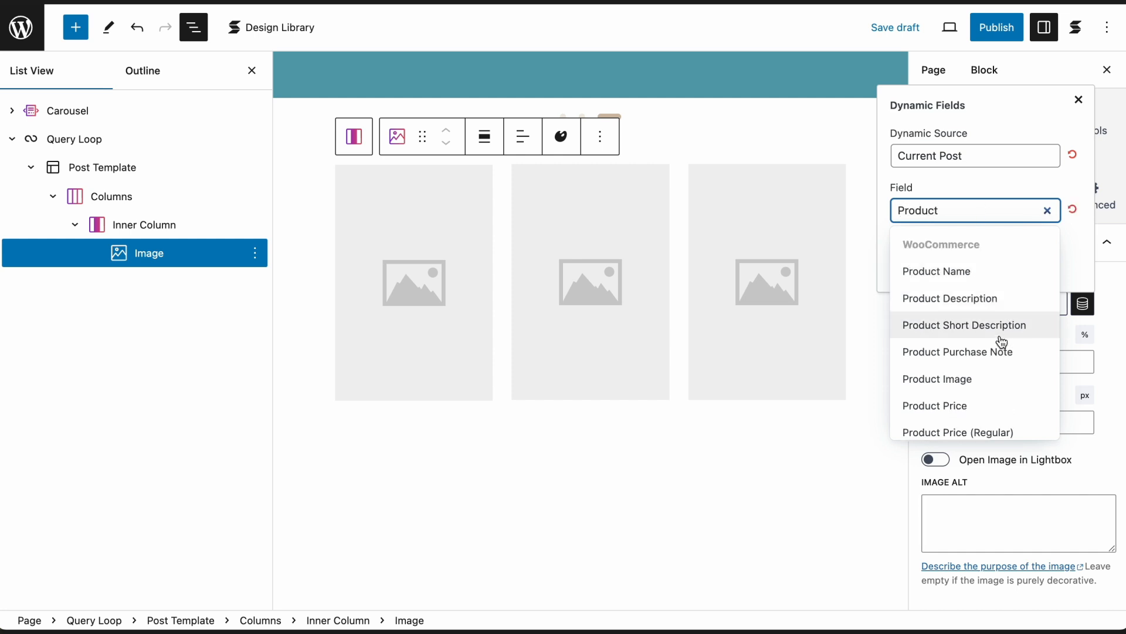
{"action": "left_click", "coordinate": [1013, 377]}
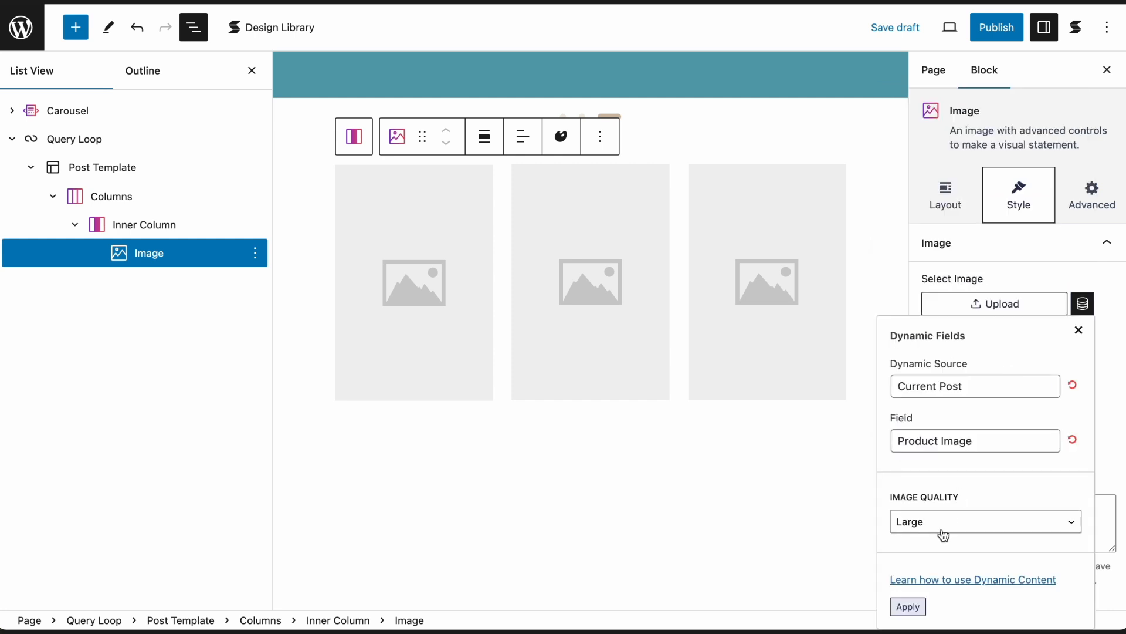
{"action": "left_click", "coordinate": [908, 606]}
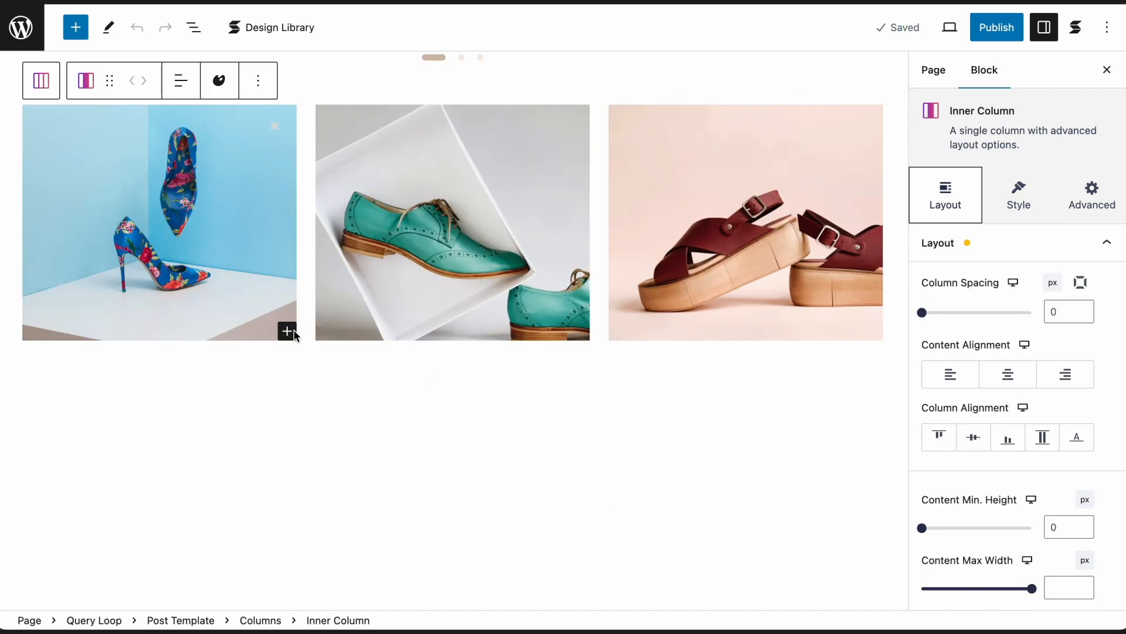
Step: Select the Query Loop's inner column and insert a Heading block below the product image
{"action": "left_click", "coordinate": [370, 391]}
{"action": "left_click", "coordinate": [193, 27]}
{"action": "left_click", "coordinate": [91, 141]}
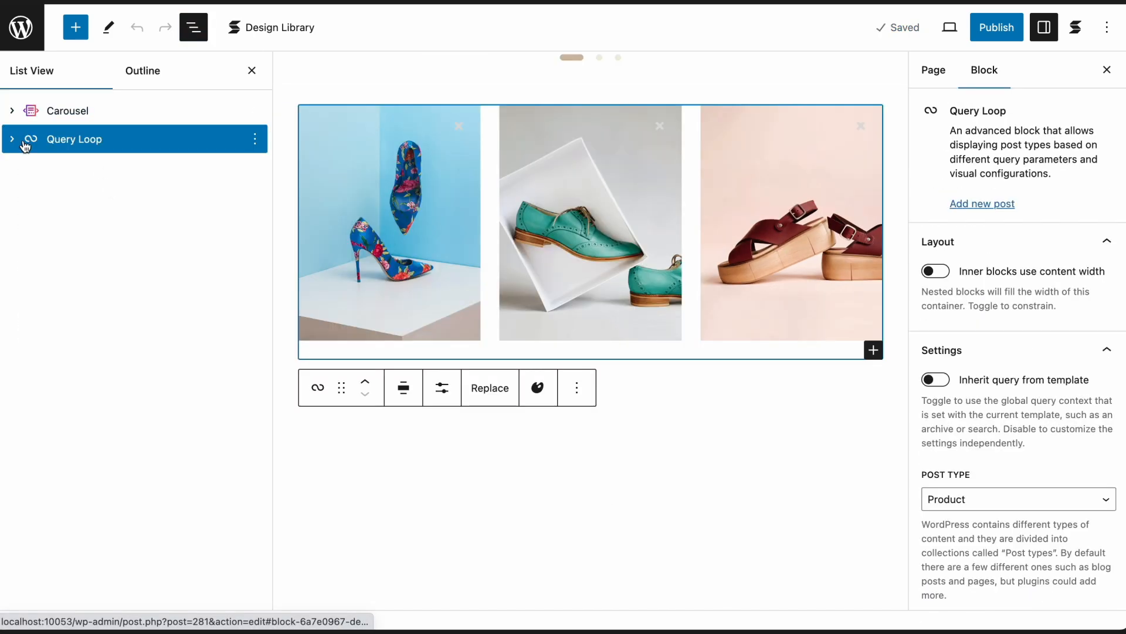
{"action": "left_click", "coordinate": [108, 169]}
{"action": "left_click", "coordinate": [53, 197]}
{"action": "left_click", "coordinate": [111, 223]}
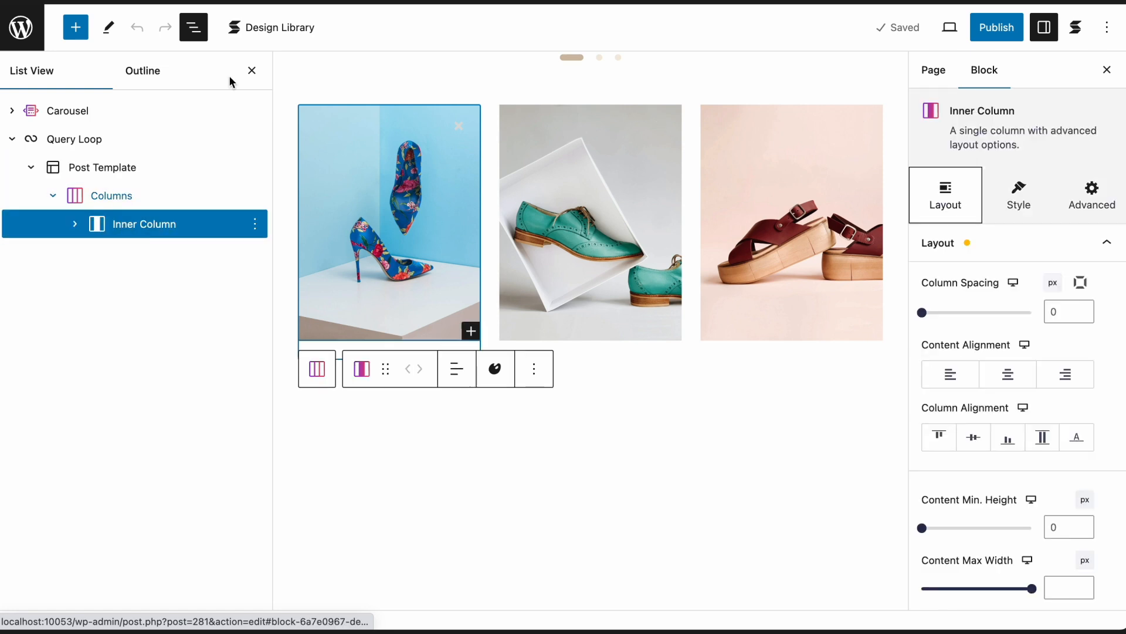
{"action": "left_click", "coordinate": [252, 71]}
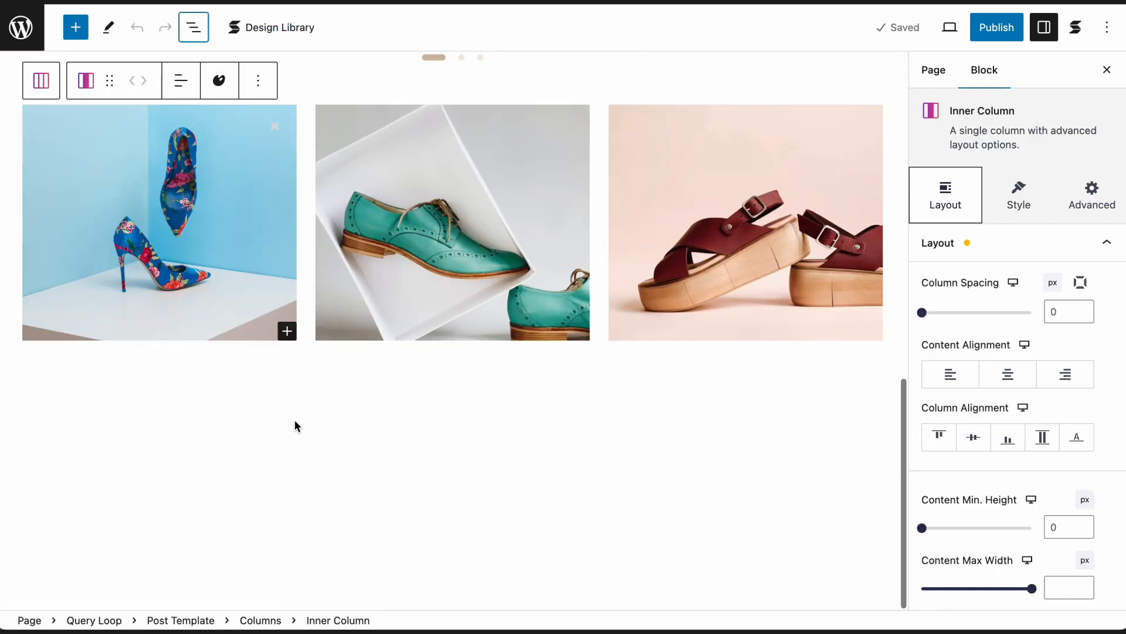
{"action": "left_click", "coordinate": [287, 331]}
{"action": "left_click", "coordinate": [350, 471]}
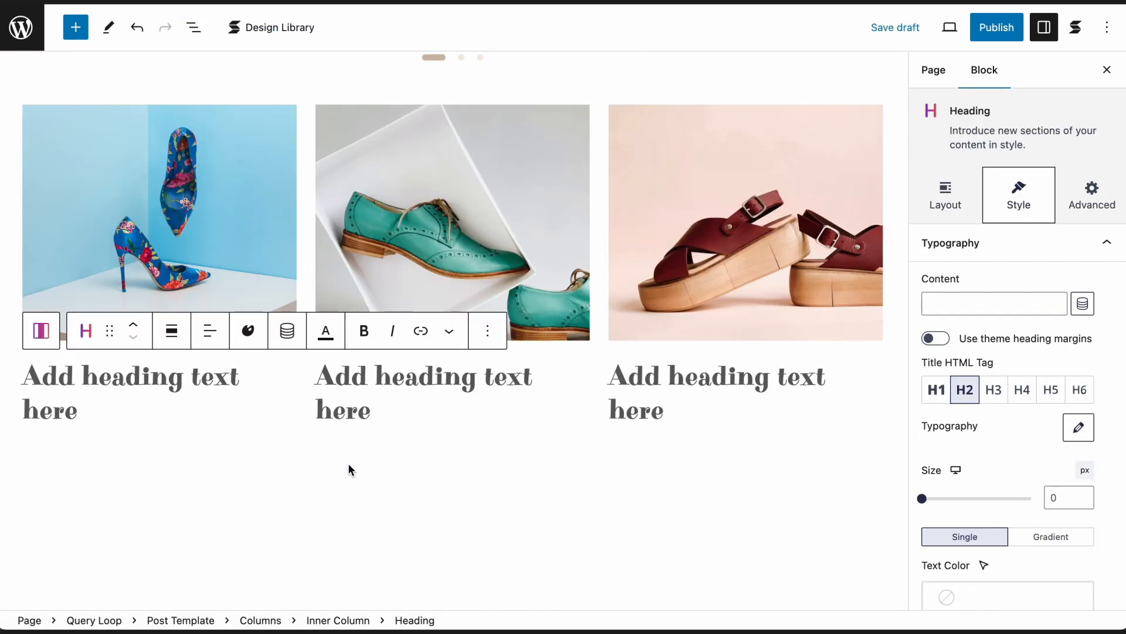
Step: Fill the heading below the product image with dynamic content from Current Post, using the Product Name field
{"action": "left_click", "coordinate": [287, 331]}
{"action": "left_click", "coordinate": [171, 464]}
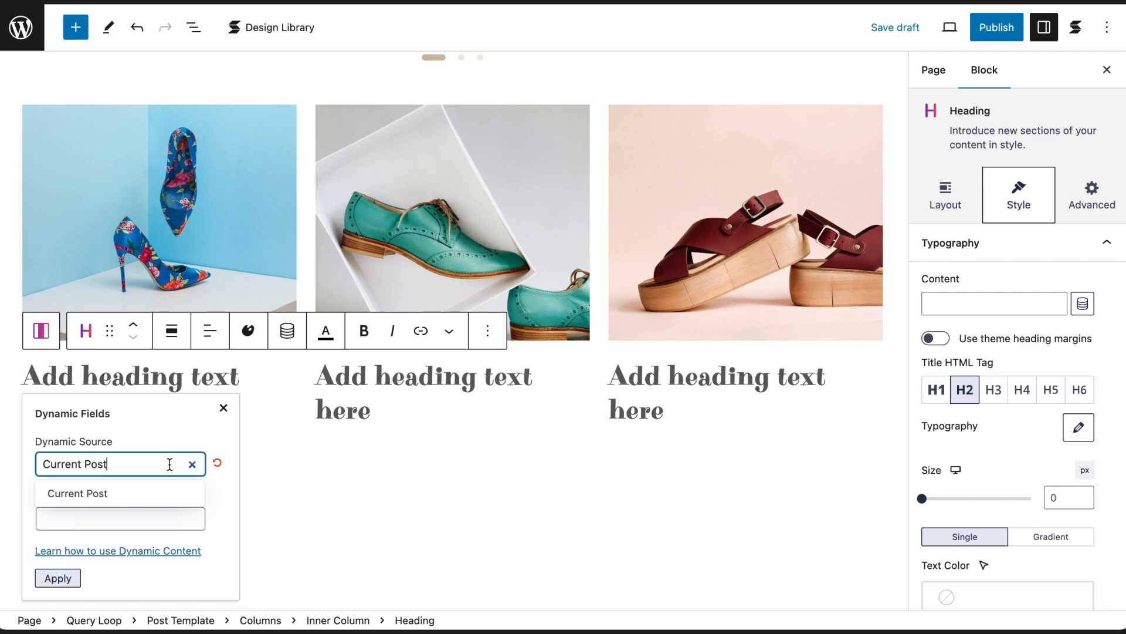
{"action": "left_click", "coordinate": [153, 518]}
{"action": "type", "text": "Product"}
{"action": "left_click", "coordinate": [134, 579]}
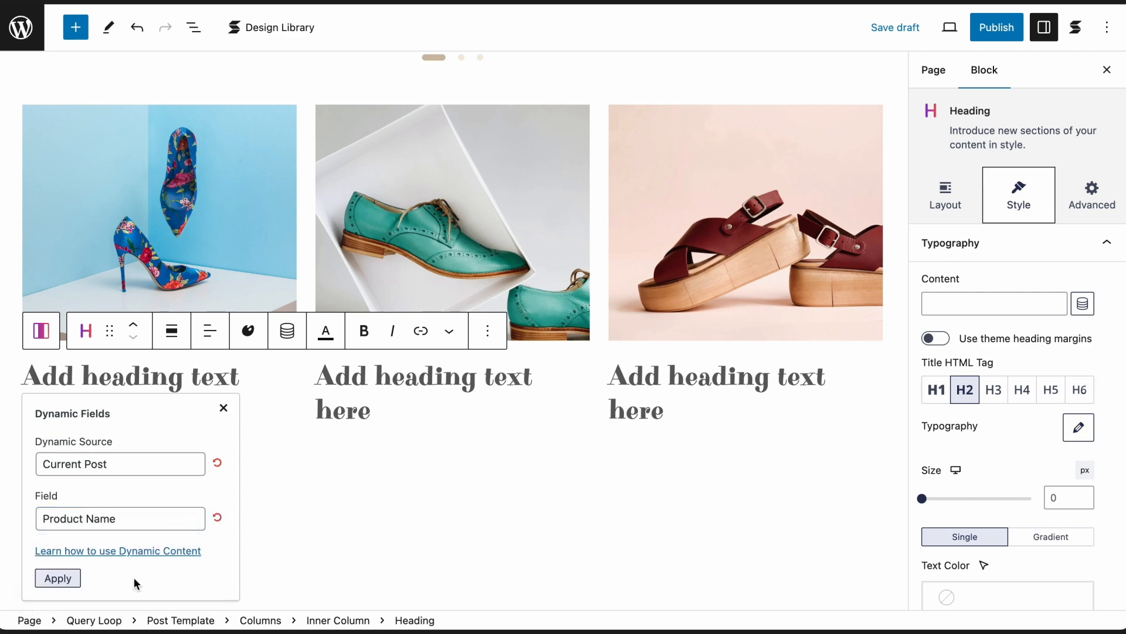
{"action": "left_click", "coordinate": [69, 580]}
Step: Add a text block below the product name containing "$" followed by the dynamic Product Price field from Current Post
{"action": "left_click", "coordinate": [209, 371]}
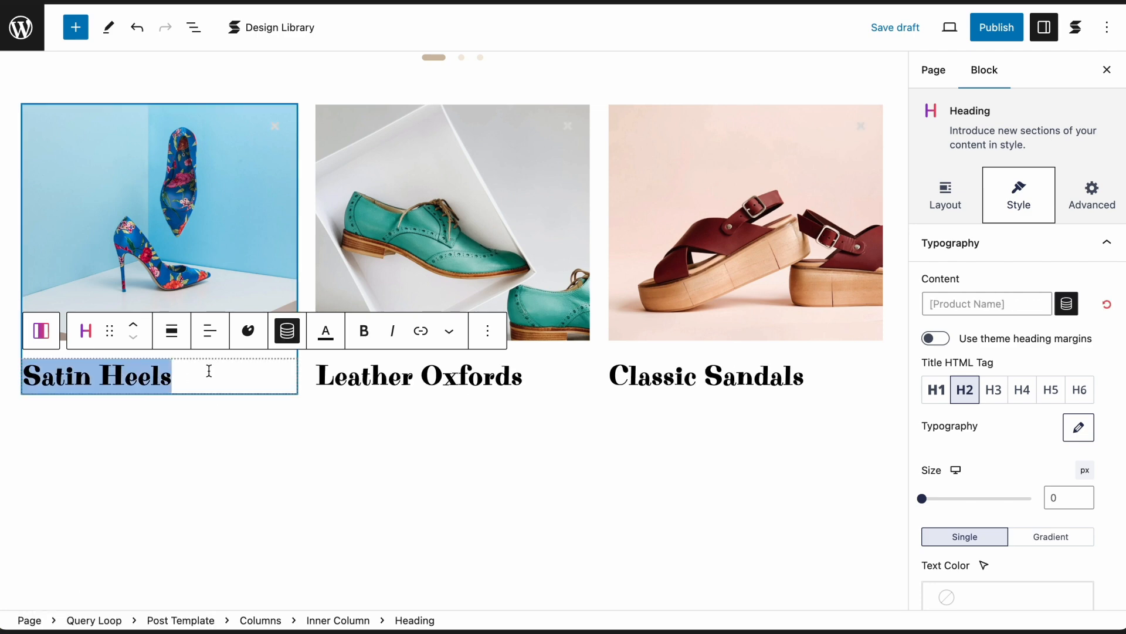
{"action": "key", "text": "Right"}
{"action": "key", "text": "Return"}
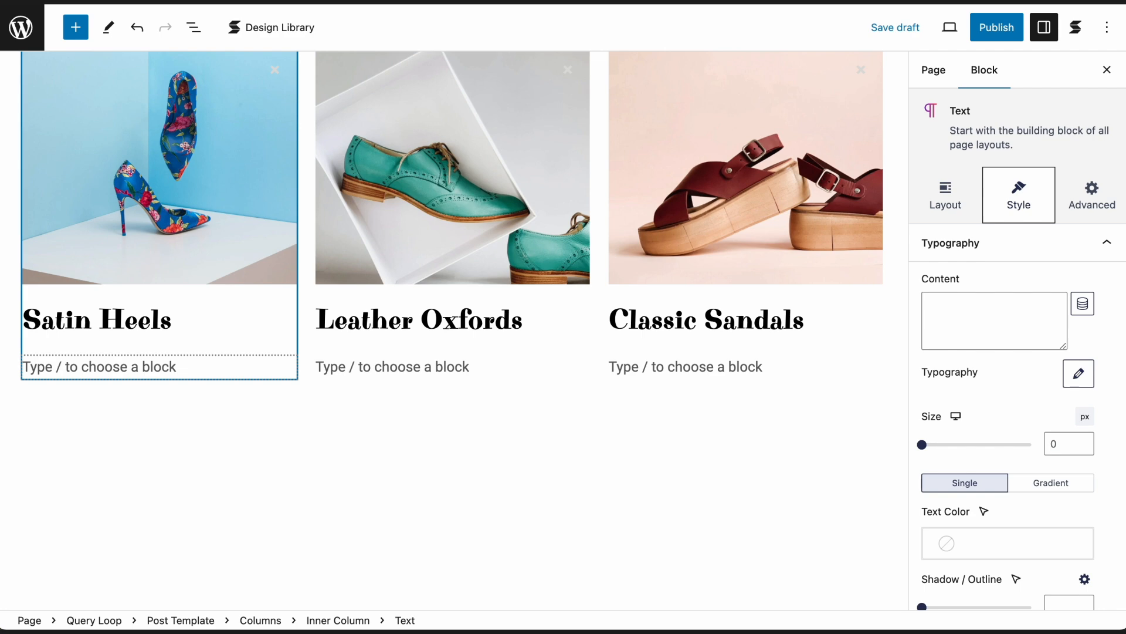
{"action": "type", "text": "$"}
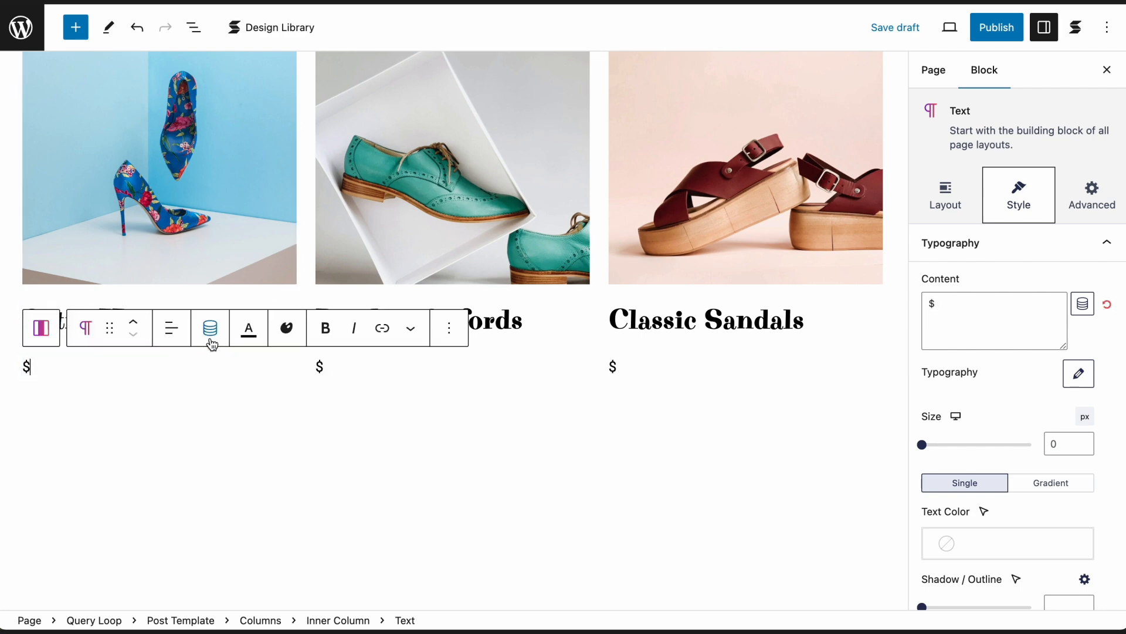
{"action": "left_click", "coordinate": [210, 341]}
{"action": "left_click", "coordinate": [171, 497]}
{"action": "type", "text": "Product"}
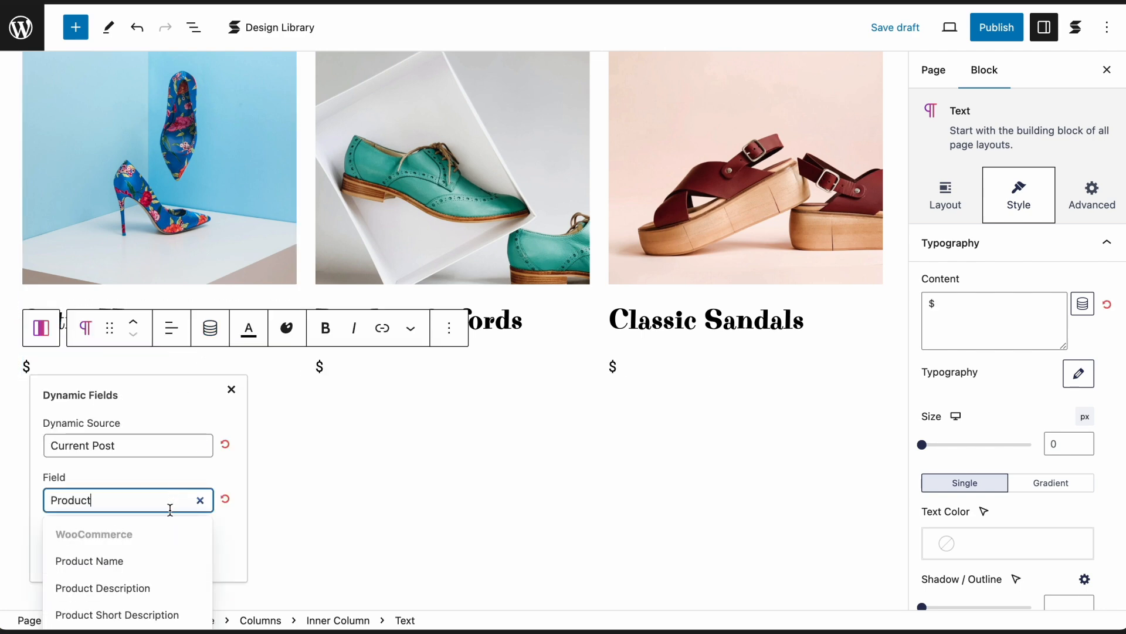
{"action": "scroll", "coordinate": [166, 563], "scroll_direction": "down", "scroll_amount": 5}
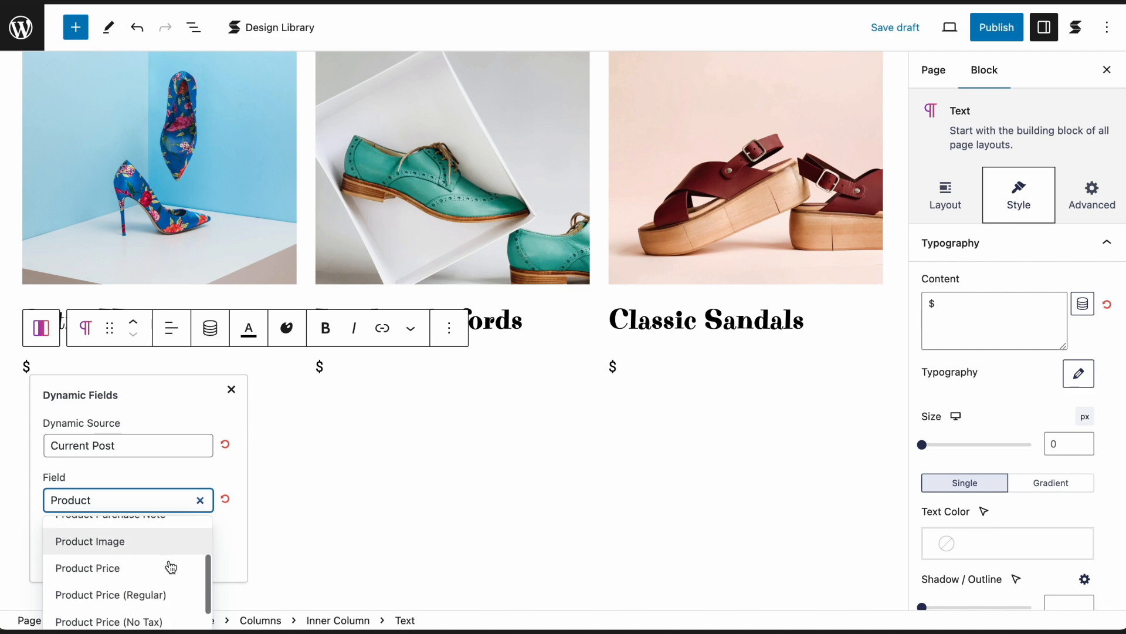
{"action": "left_click", "coordinate": [166, 568]}
{"action": "left_click", "coordinate": [66, 559]}
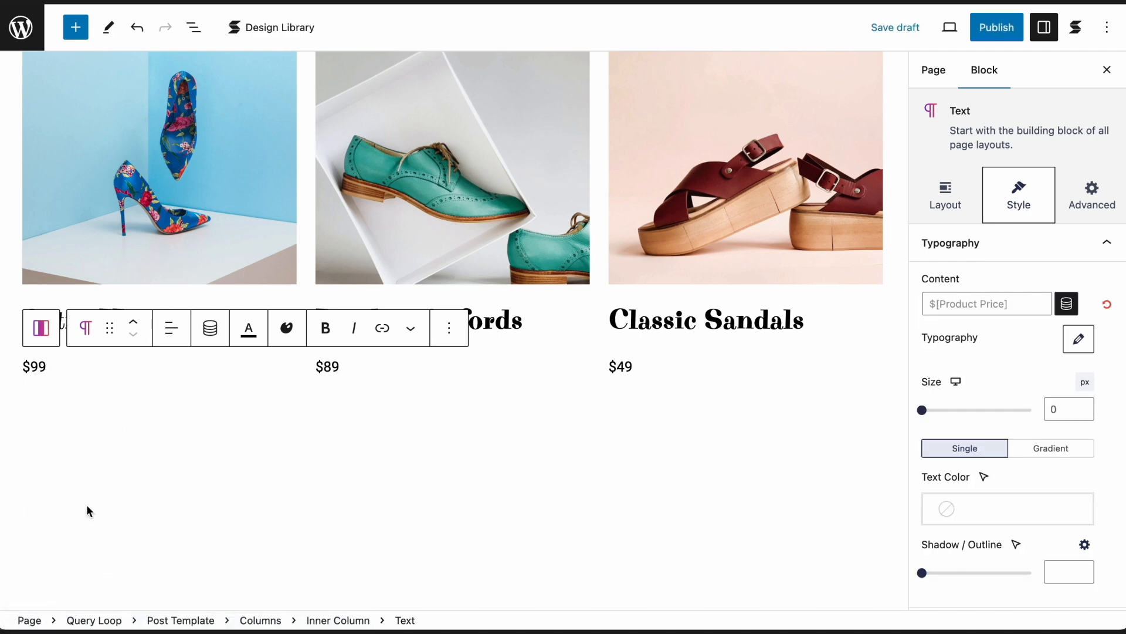
Step: Add a text block below the price and fill it with the Product Description field from Current Post
{"action": "key", "text": "Return"}
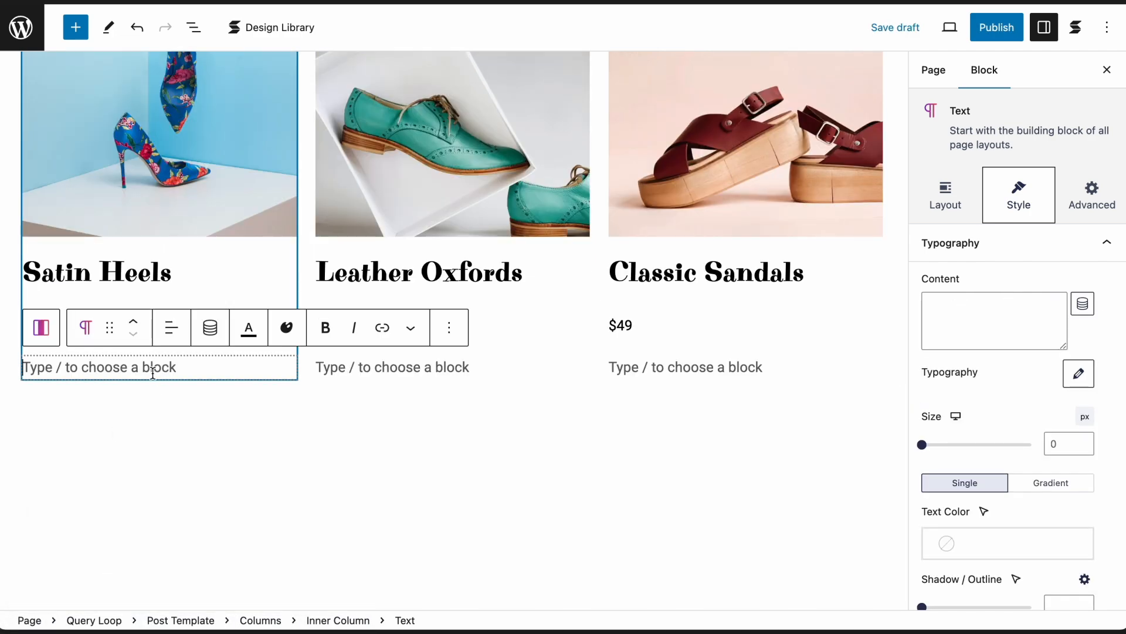
{"action": "left_click", "coordinate": [210, 328]}
{"action": "left_click", "coordinate": [118, 506]}
{"action": "type", "text": "Product"}
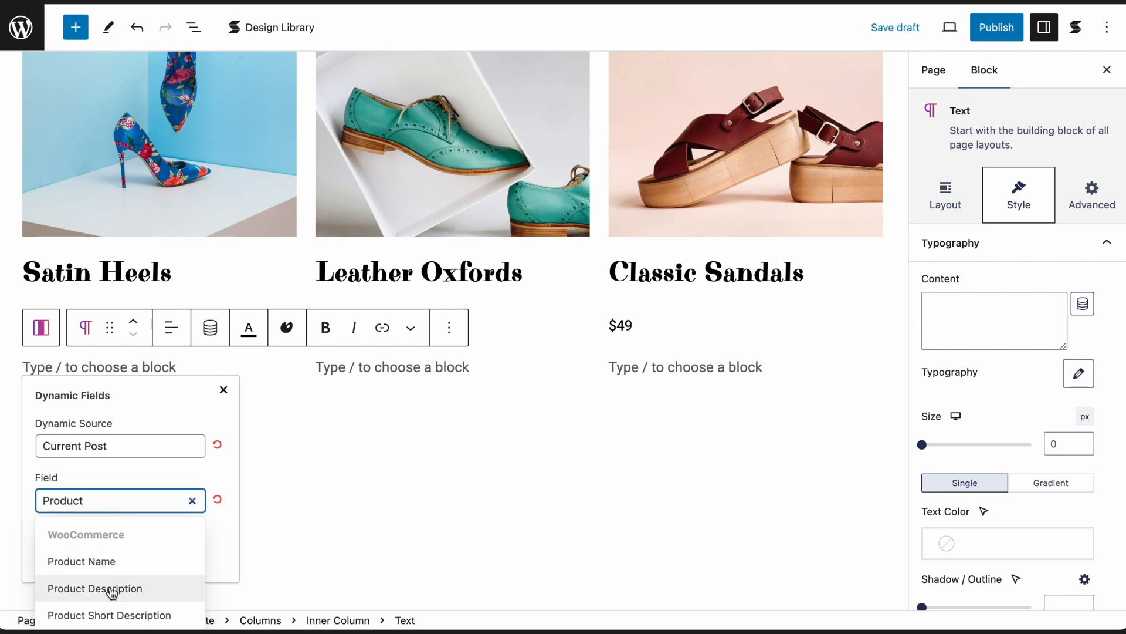
{"action": "left_click", "coordinate": [111, 587]}
{"action": "left_click", "coordinate": [58, 560]}
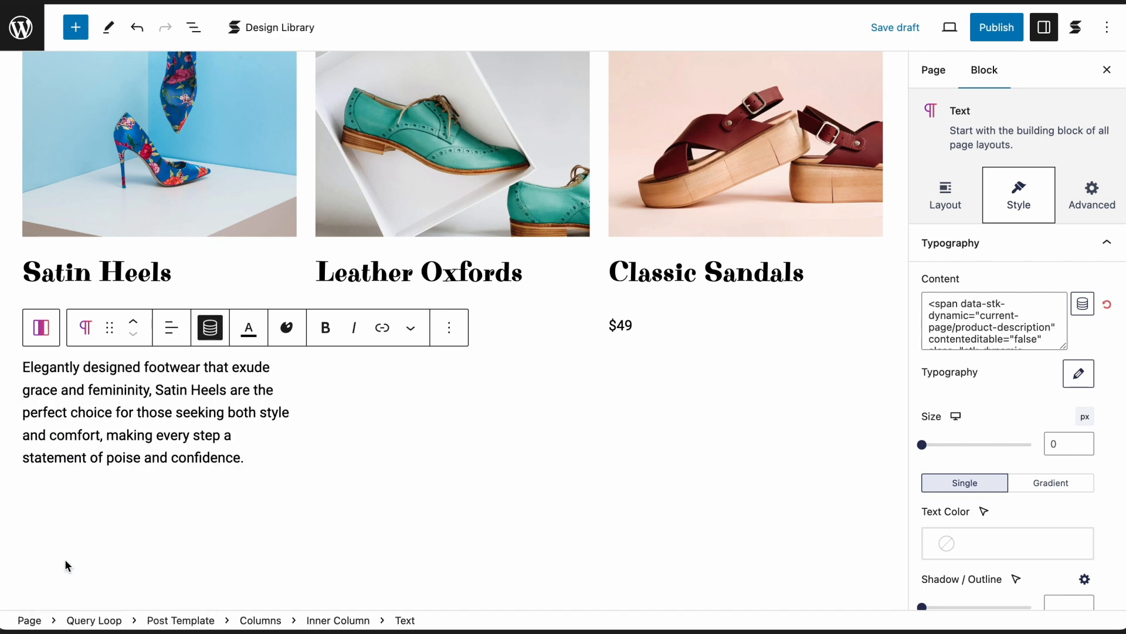
Step: Insert a Button block below the product description and label it "Add to Cart"
{"action": "left_click", "coordinate": [234, 467]}
{"action": "triple_click", "coordinate": [253, 455]}
{"action": "key", "text": "Return"}
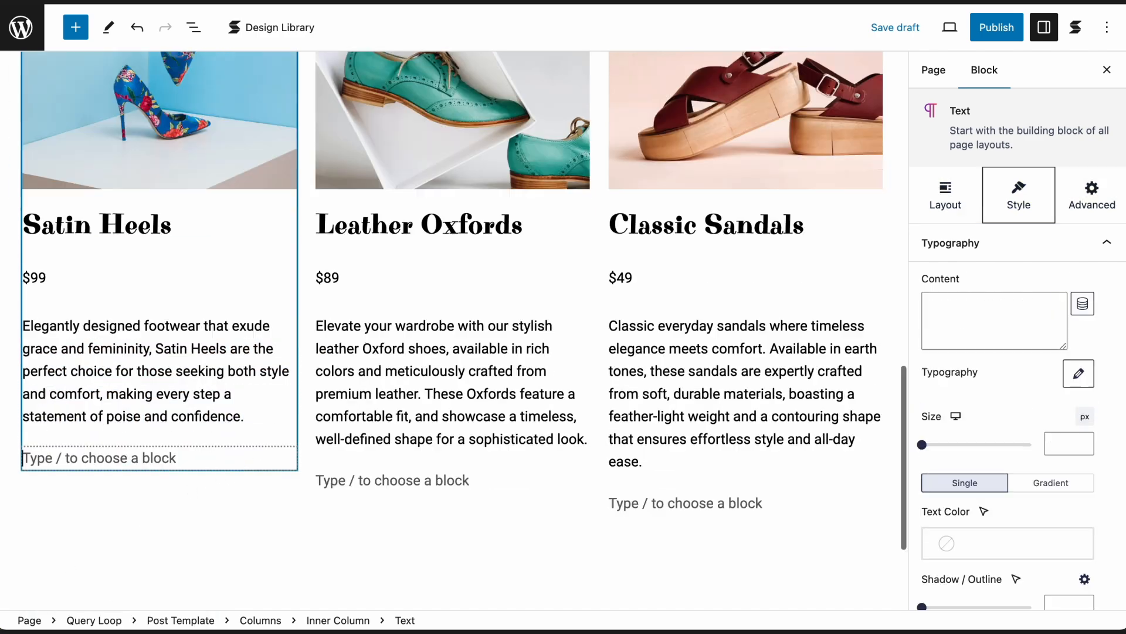
{"action": "type", "text": "/button"}
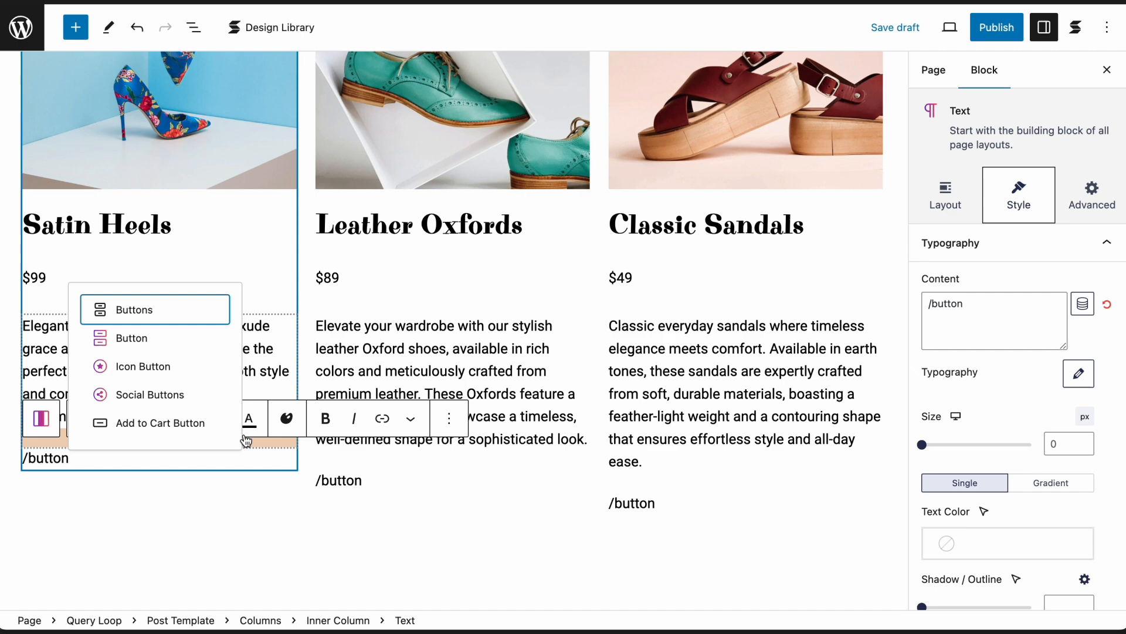
{"action": "left_click", "coordinate": [174, 340]}
{"action": "type", "text": "Add to Cart"}
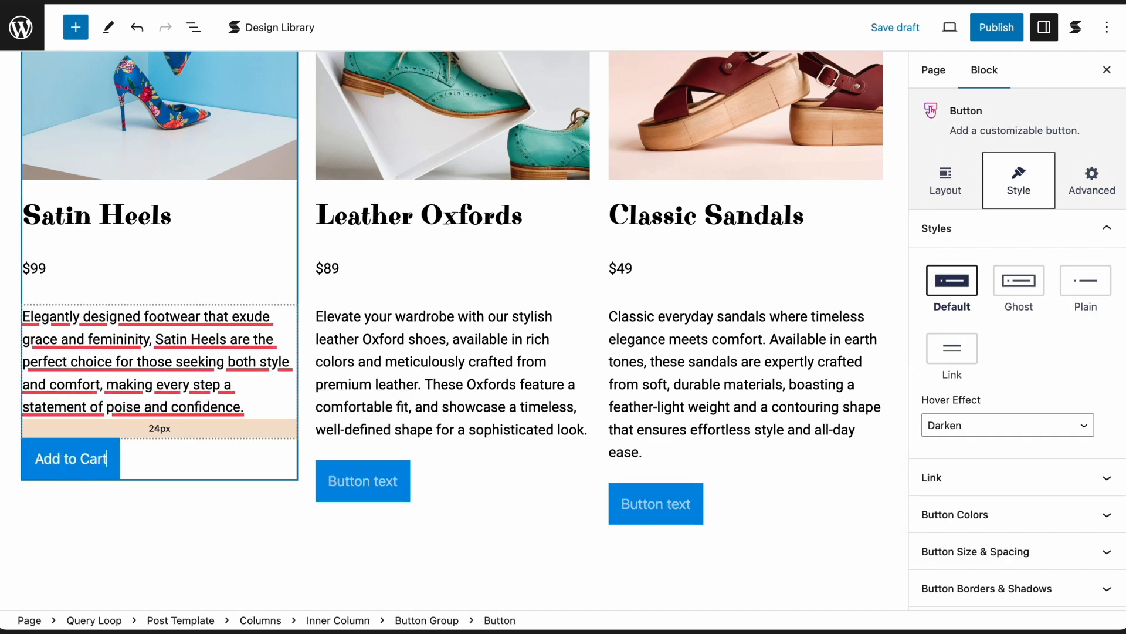
Step: Add a shopping cart icon to the Add to Cart button, finding it with the search term "Cart"
{"action": "scroll", "coordinate": [947, 496], "scroll_direction": "down", "scroll_amount": 3}
{"action": "left_click", "coordinate": [949, 495]}
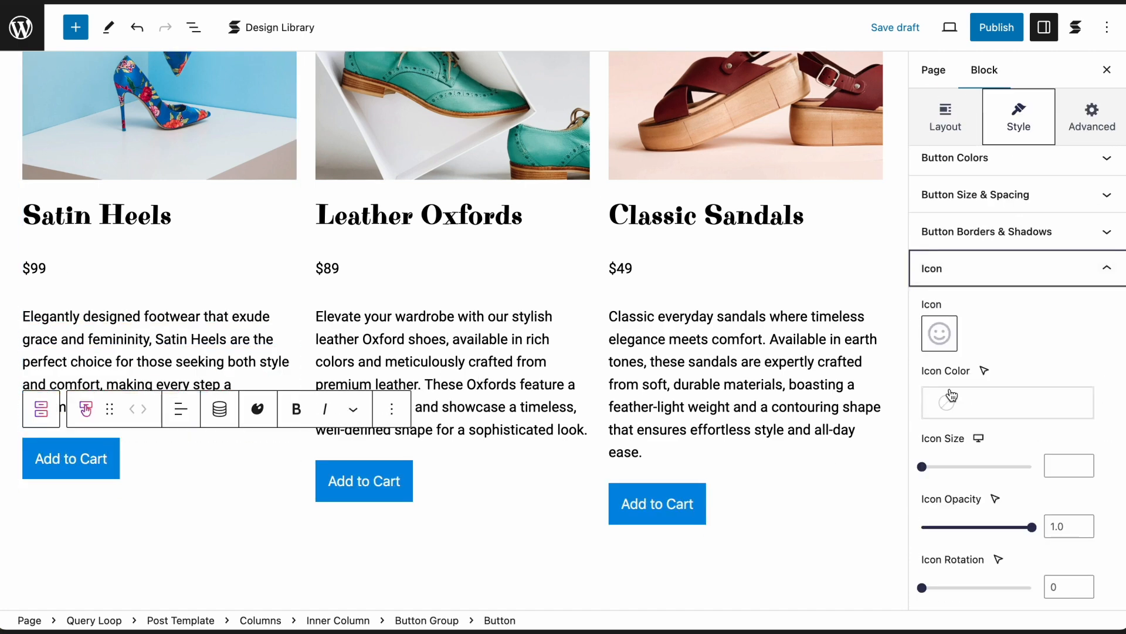
{"action": "left_click", "coordinate": [939, 333]}
{"action": "type", "text": "cart"}
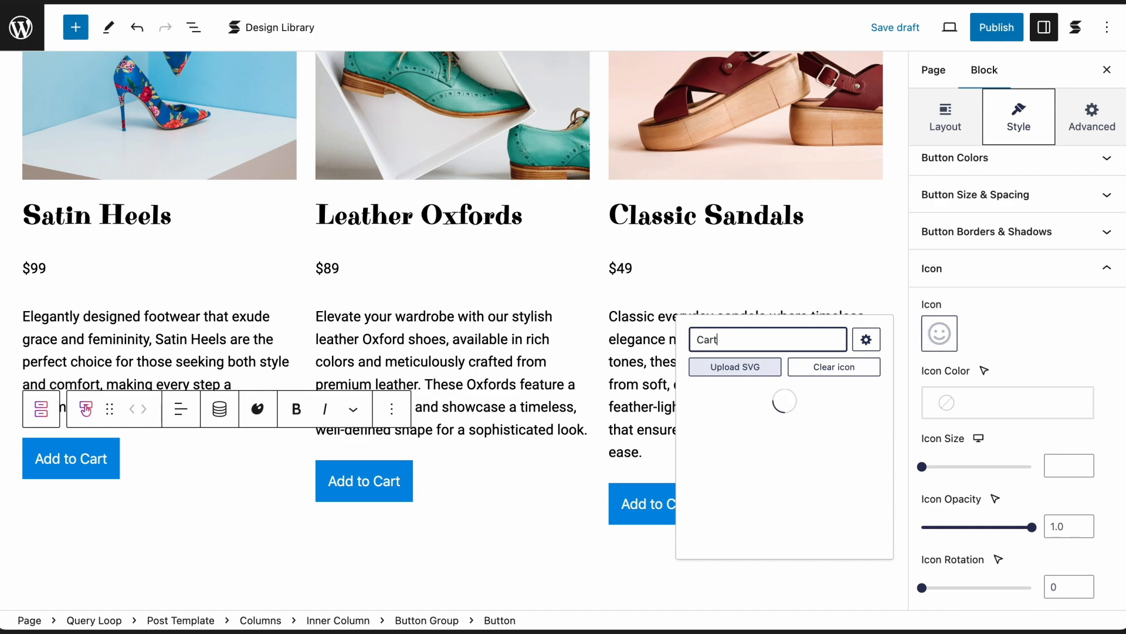
{"action": "left_click", "coordinate": [770, 405]}
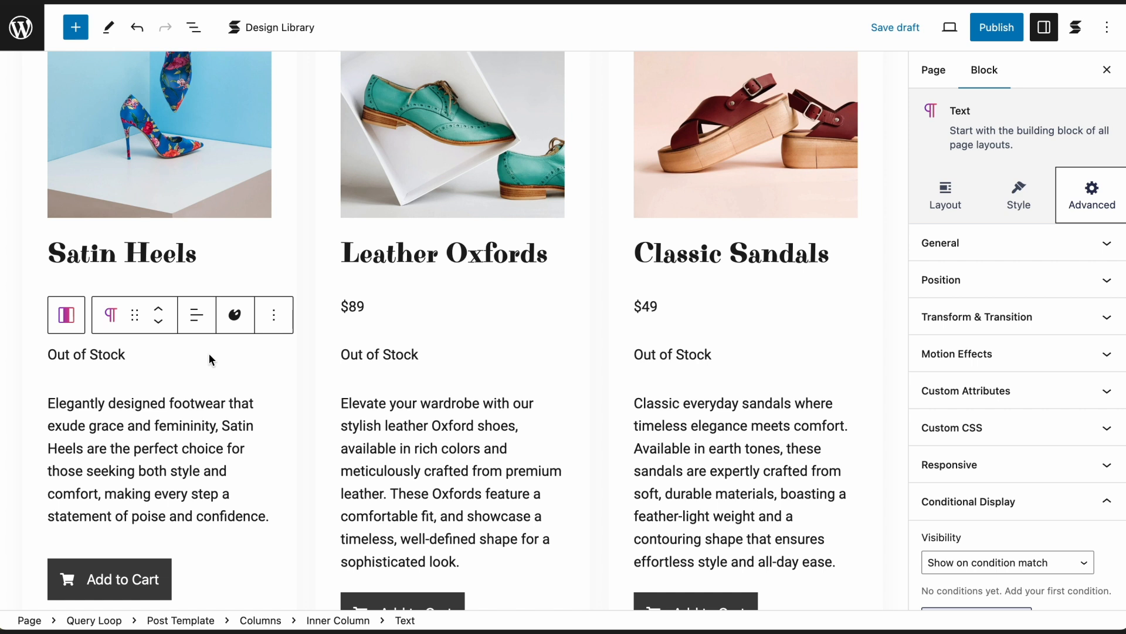
Step: Add a WooCommerce display condition to the Out of Stock text block, with Current Post as the product
{"action": "mouse_move", "coordinate": [174, 374]}
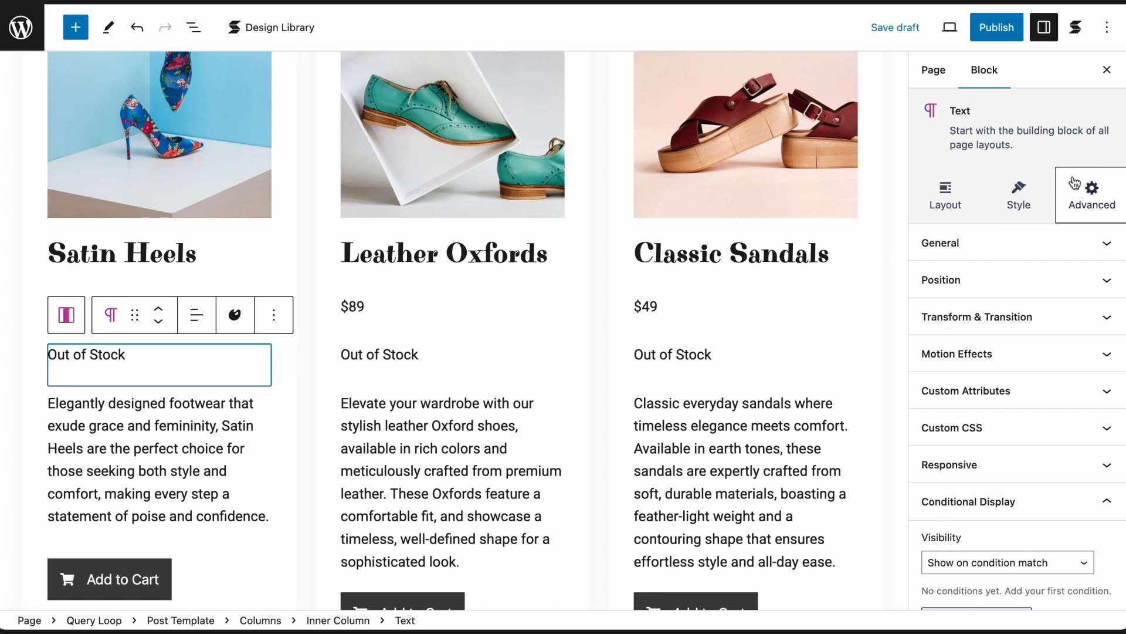
{"action": "scroll", "coordinate": [1035, 423], "scroll_direction": "down", "scroll_amount": 3}
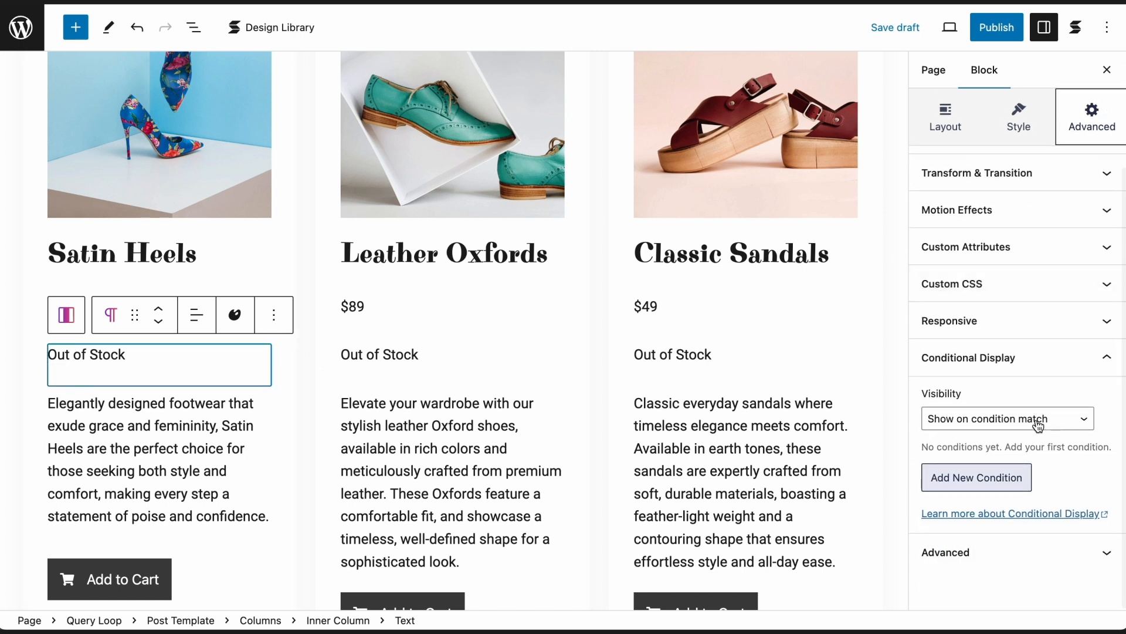
{"action": "left_click", "coordinate": [979, 485]}
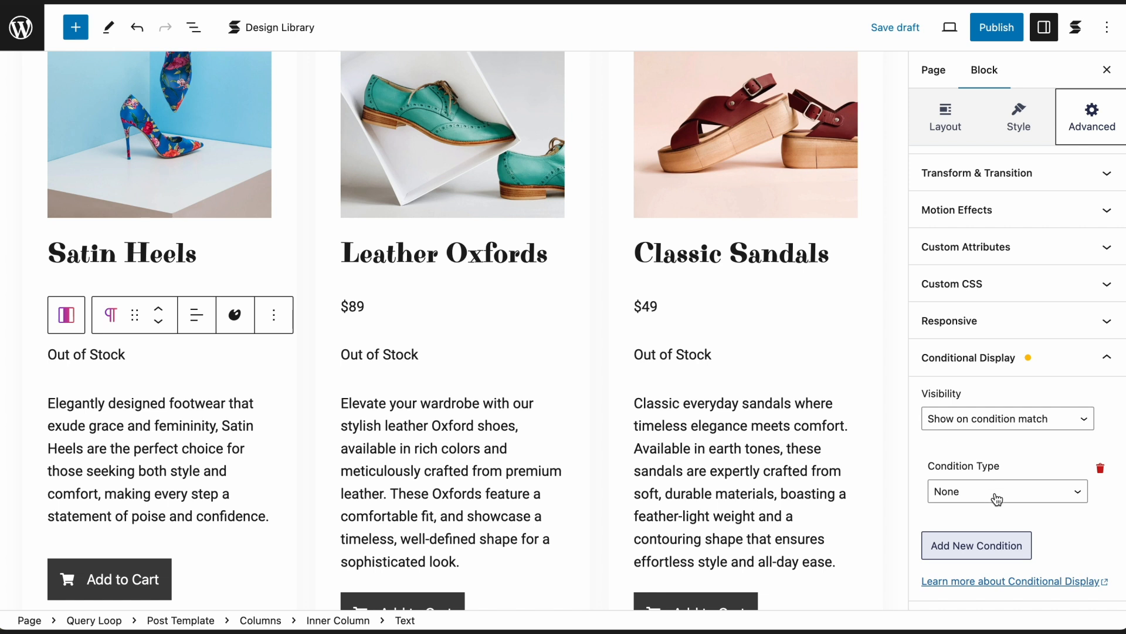
{"action": "left_click", "coordinate": [997, 499]}
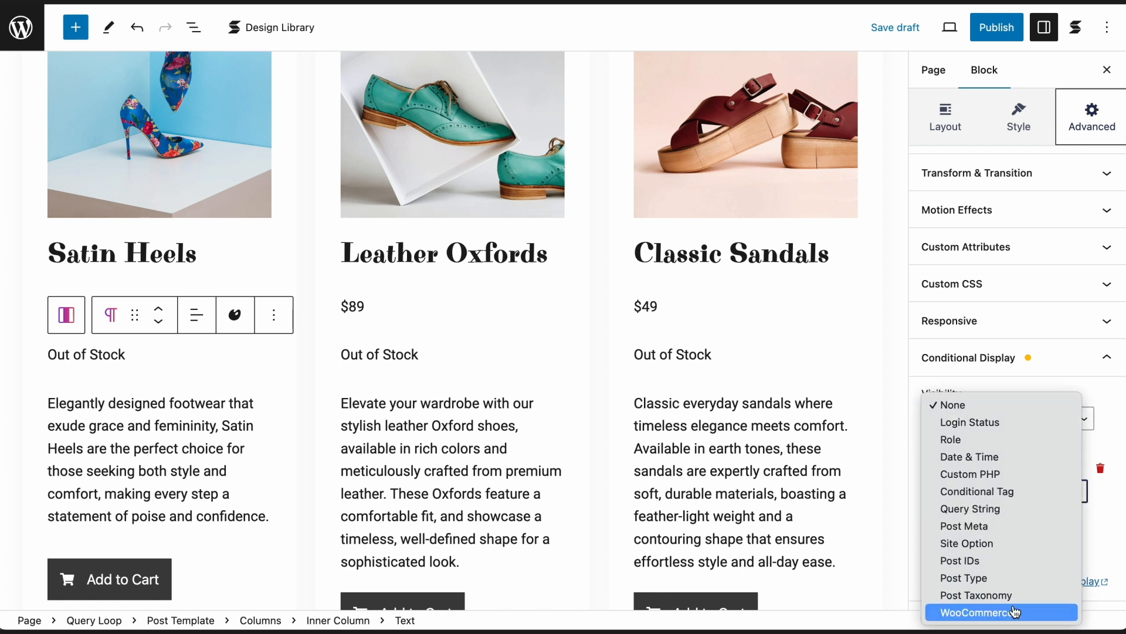
{"action": "left_click", "coordinate": [1015, 612]}
{"action": "scroll", "coordinate": [1014, 612], "scroll_direction": "down", "scroll_amount": 1}
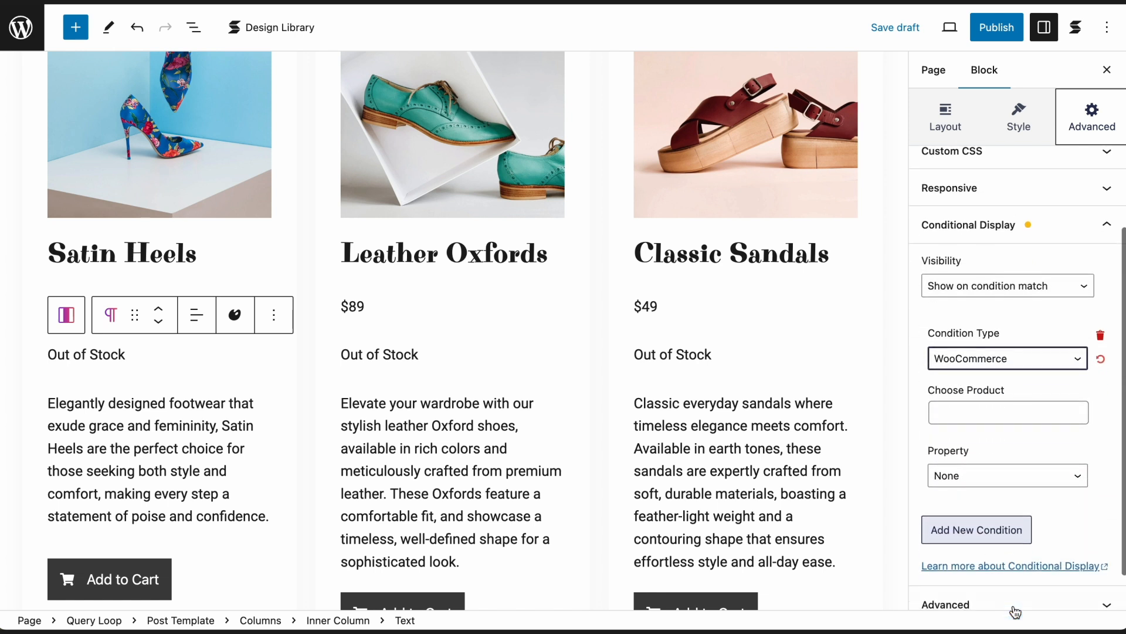
{"action": "left_click", "coordinate": [1001, 414]}
{"action": "left_click", "coordinate": [1006, 444]}
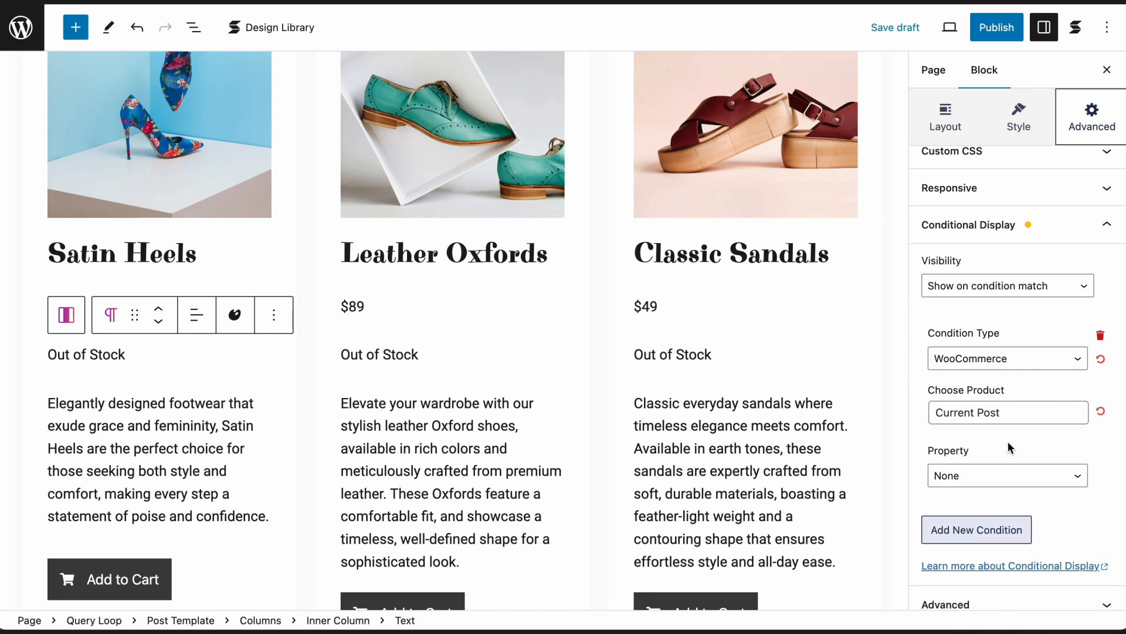
Step: Set the Out of Stock text's condition property to Is in Stock with the value False
{"action": "left_click", "coordinate": [1069, 482]}
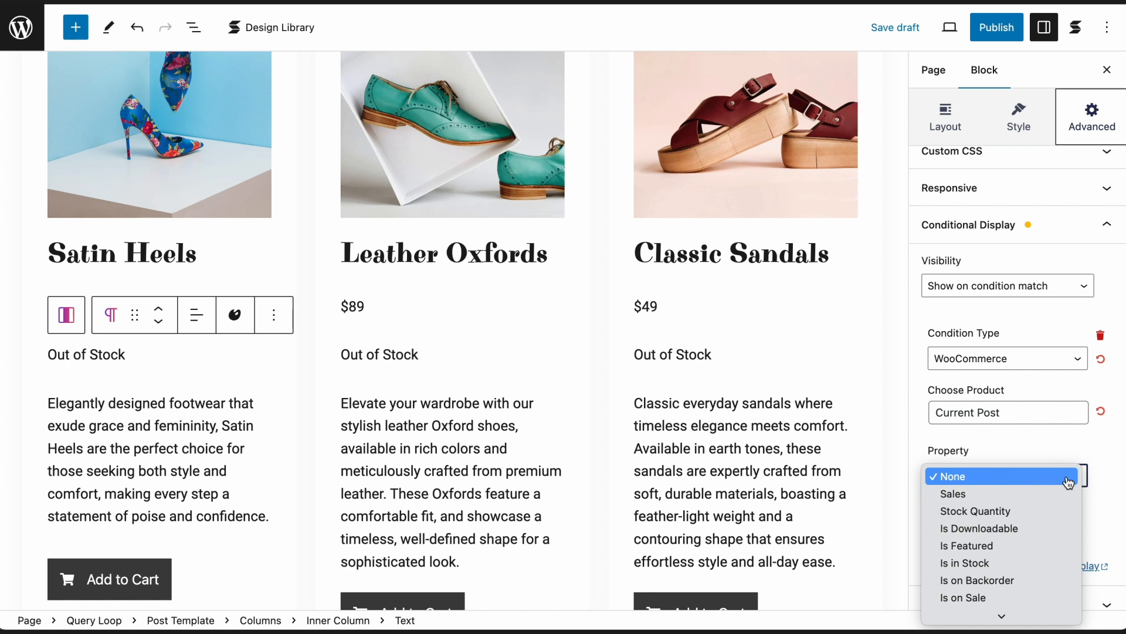
{"action": "left_click", "coordinate": [1069, 562]}
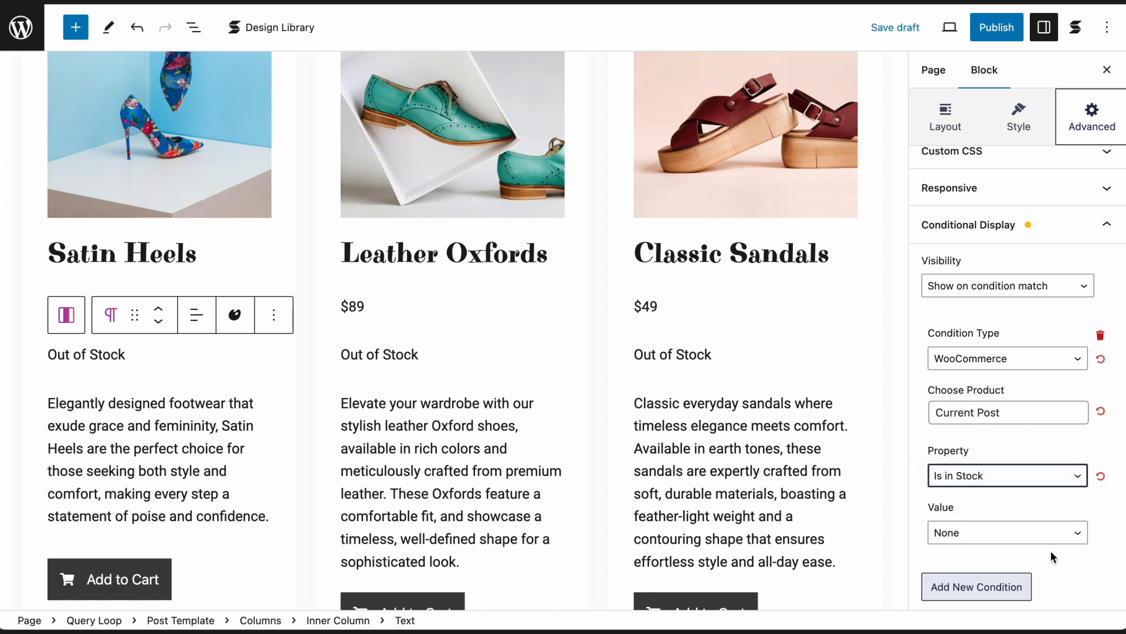
{"action": "left_click", "coordinate": [1021, 535]}
{"action": "left_click", "coordinate": [1019, 566]}
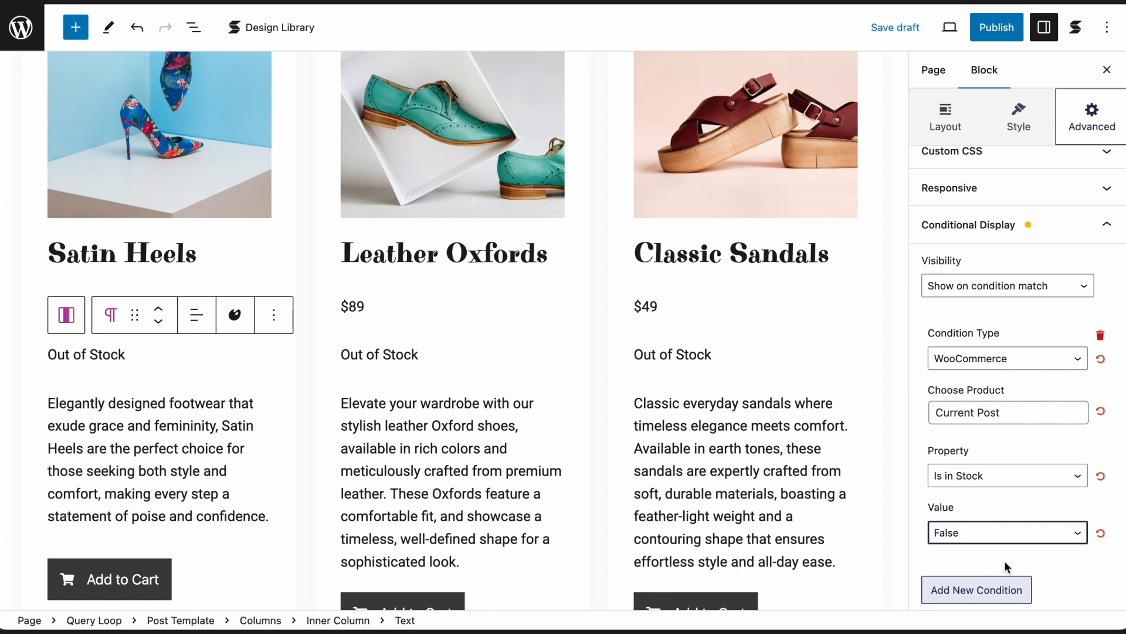
Step: Set the Add to Cart button to Hide on condition match and add a WooCommerce condition for Current Post
{"action": "left_click", "coordinate": [166, 576]}
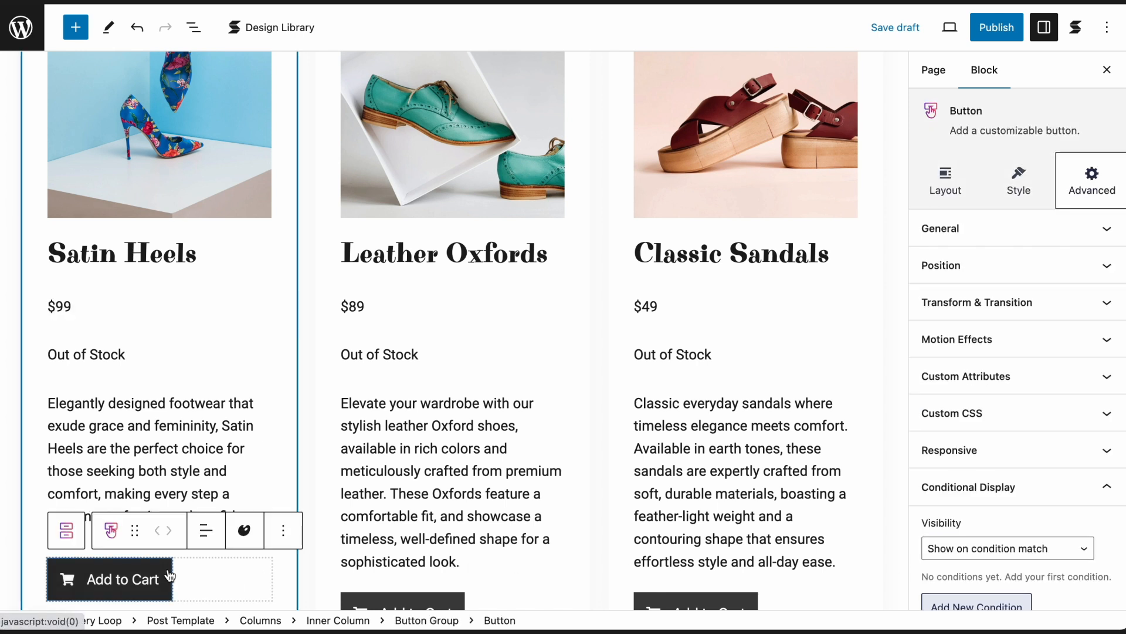
{"action": "scroll", "coordinate": [1025, 511], "scroll_direction": "down", "scroll_amount": 3}
{"action": "left_click", "coordinate": [1024, 463]}
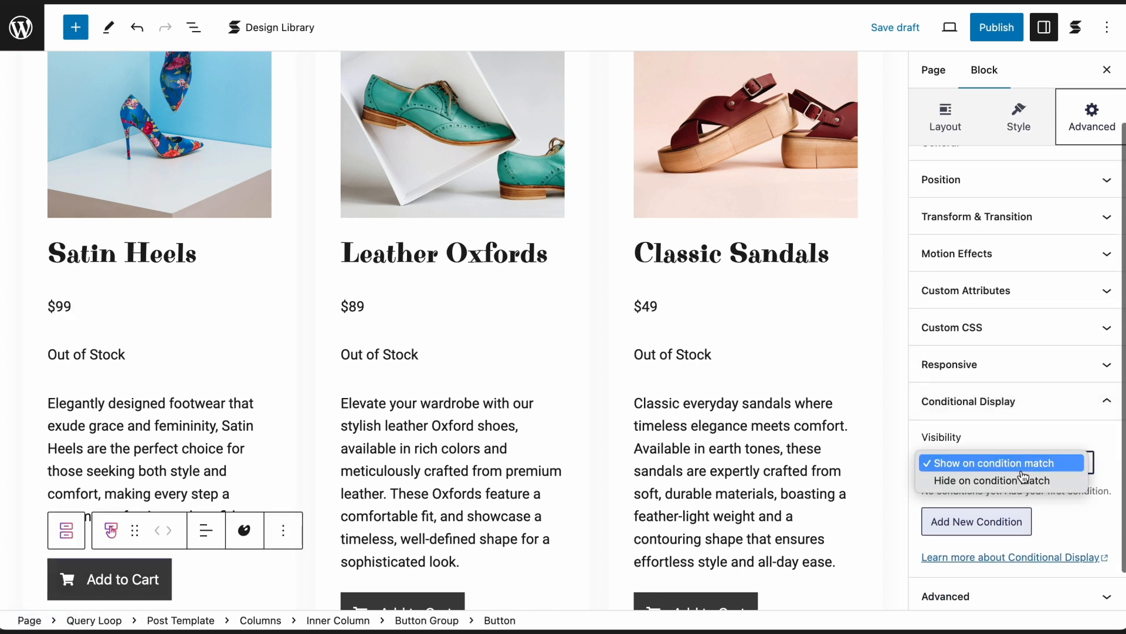
{"action": "left_click", "coordinate": [1025, 481]}
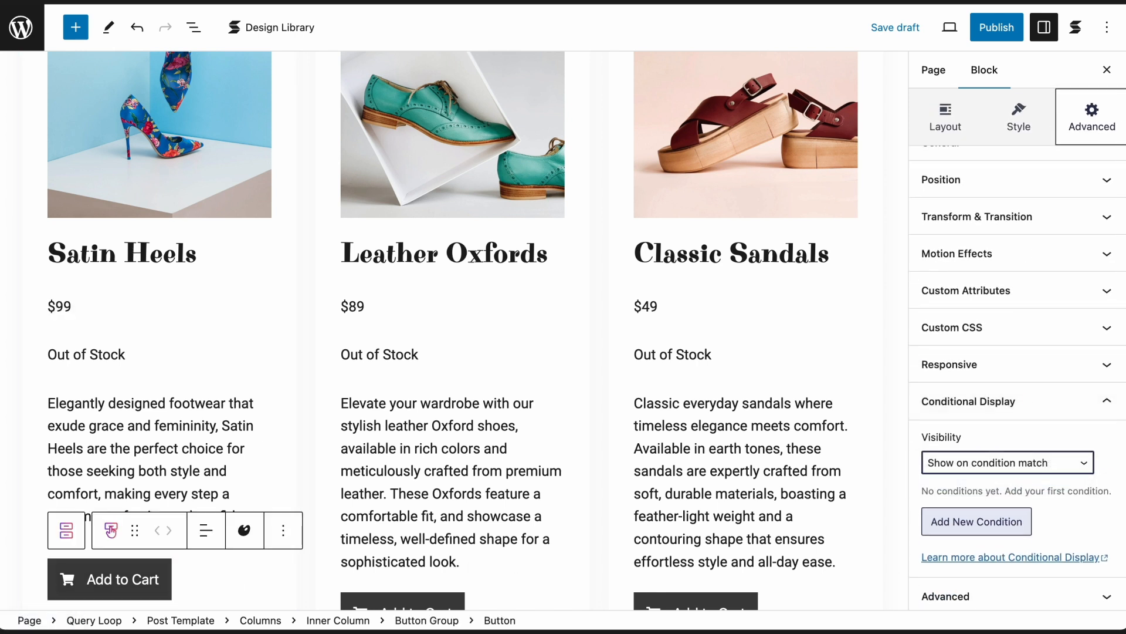
{"action": "left_click", "coordinate": [1013, 525]}
{"action": "left_click", "coordinate": [1024, 540]}
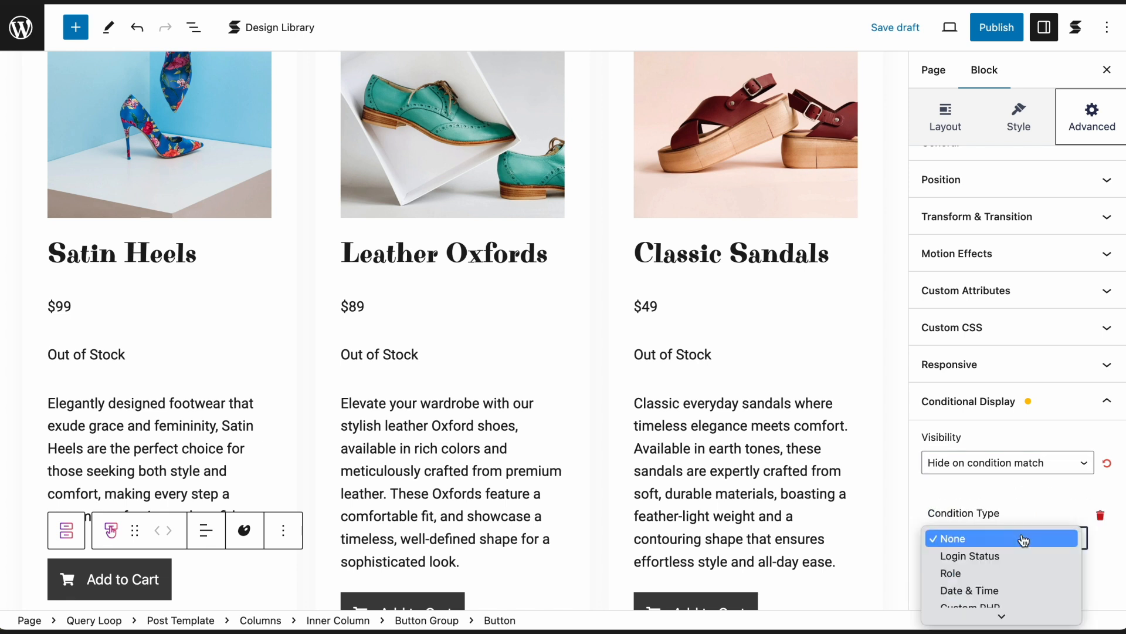
{"action": "left_click", "coordinate": [1026, 613]}
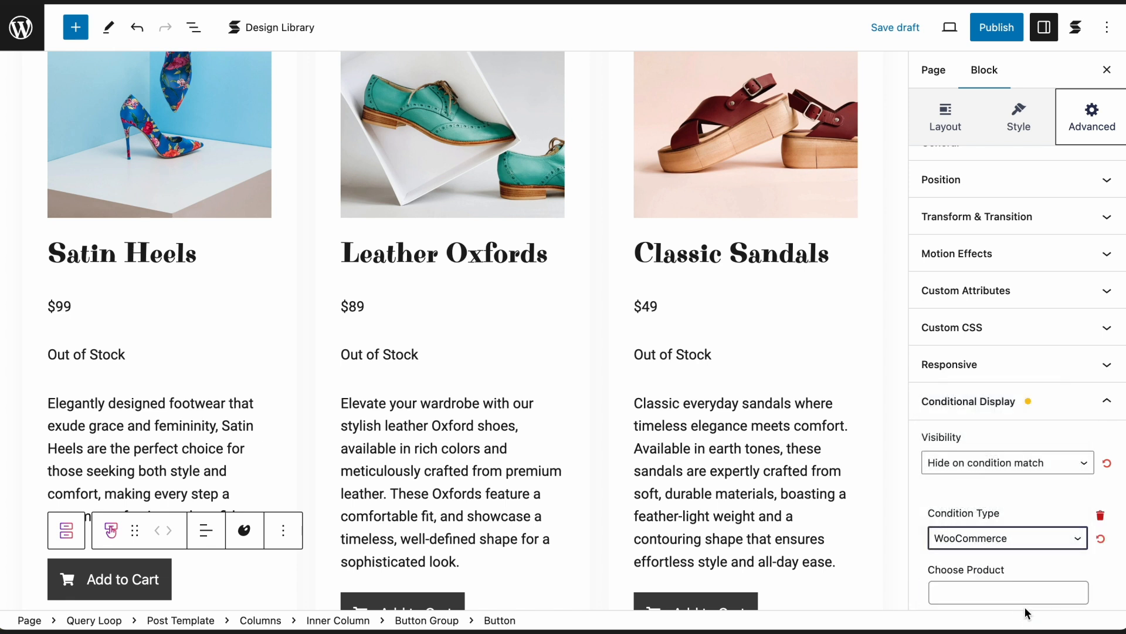
{"action": "scroll", "coordinate": [1024, 599], "scroll_direction": "down", "scroll_amount": 2}
{"action": "left_click", "coordinate": [988, 464]}
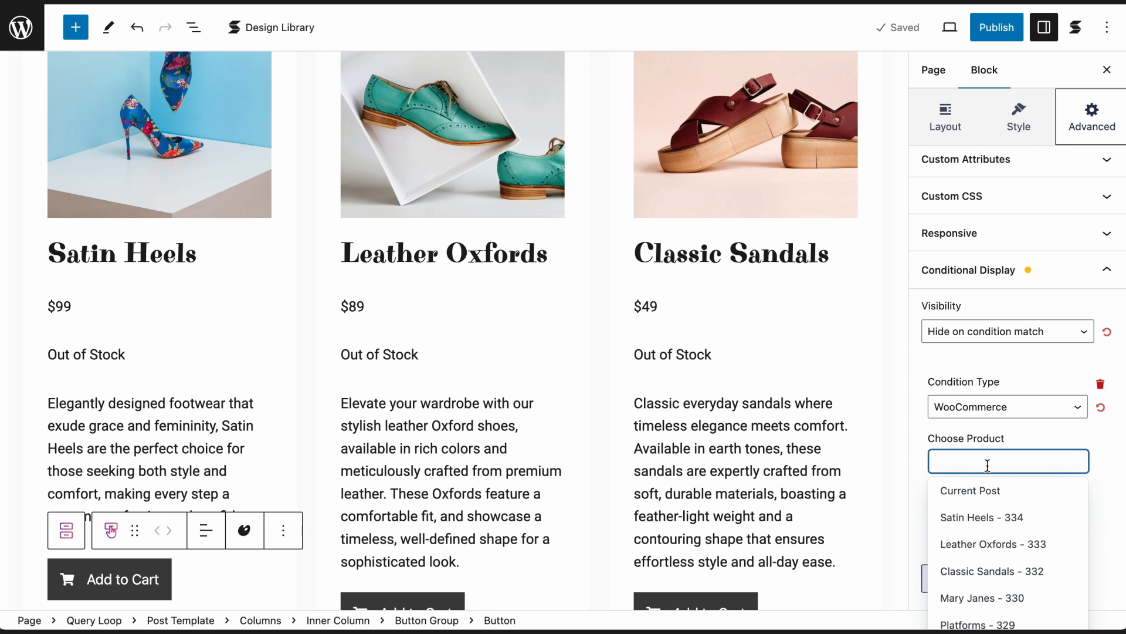
{"action": "left_click", "coordinate": [991, 491]}
Step: Set the Add to Cart button's condition property to Is in Stock with the value False
{"action": "left_click", "coordinate": [1007, 524]}
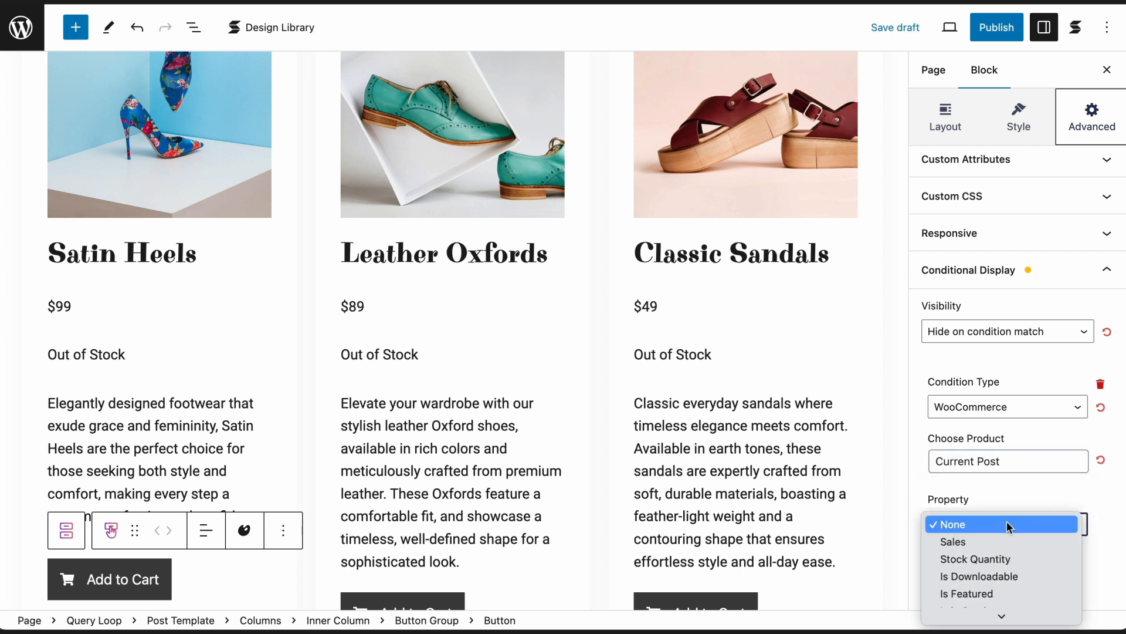
{"action": "scroll", "coordinate": [1007, 576], "scroll_direction": "down", "scroll_amount": 3}
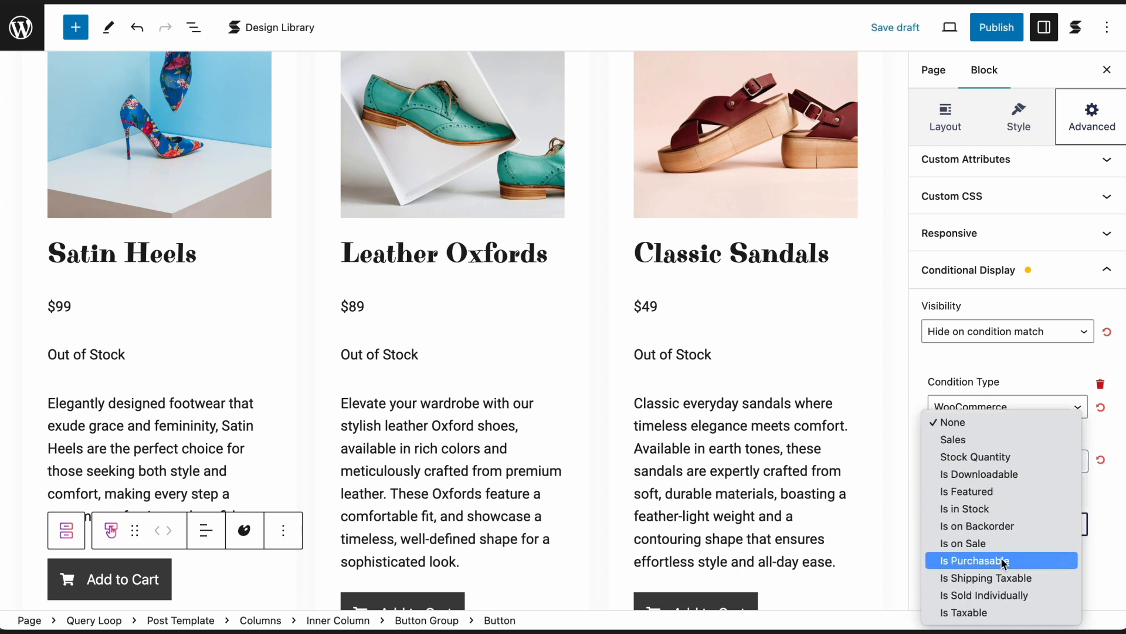
{"action": "left_click", "coordinate": [994, 510]}
{"action": "scroll", "coordinate": [994, 510], "scroll_direction": "down", "scroll_amount": 2}
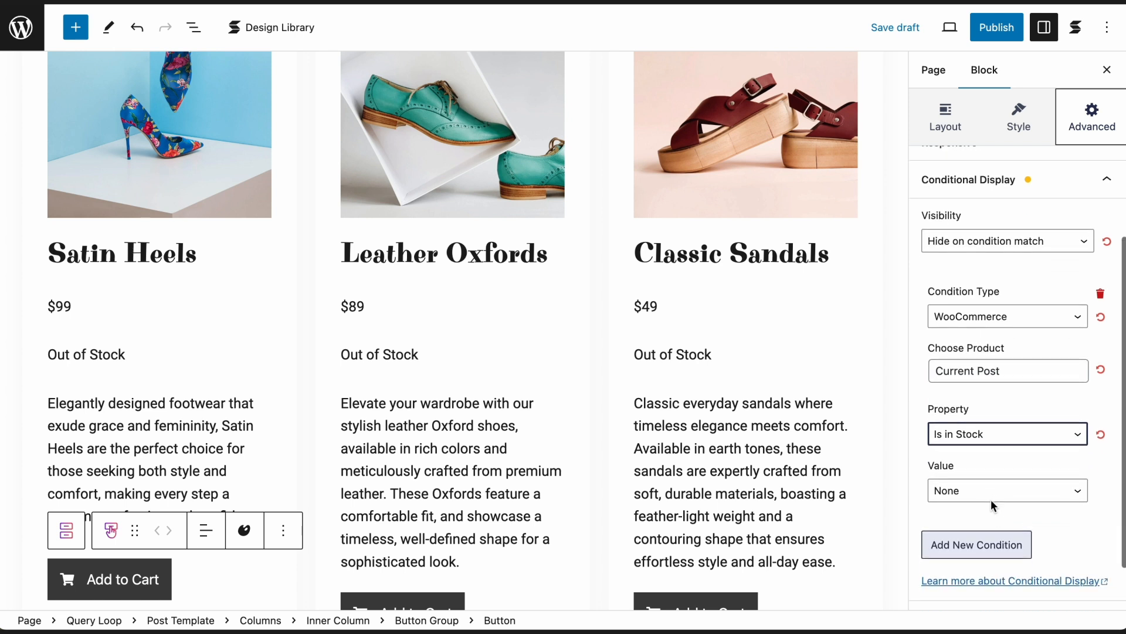
{"action": "left_click", "coordinate": [991, 498]}
{"action": "left_click", "coordinate": [995, 525]}
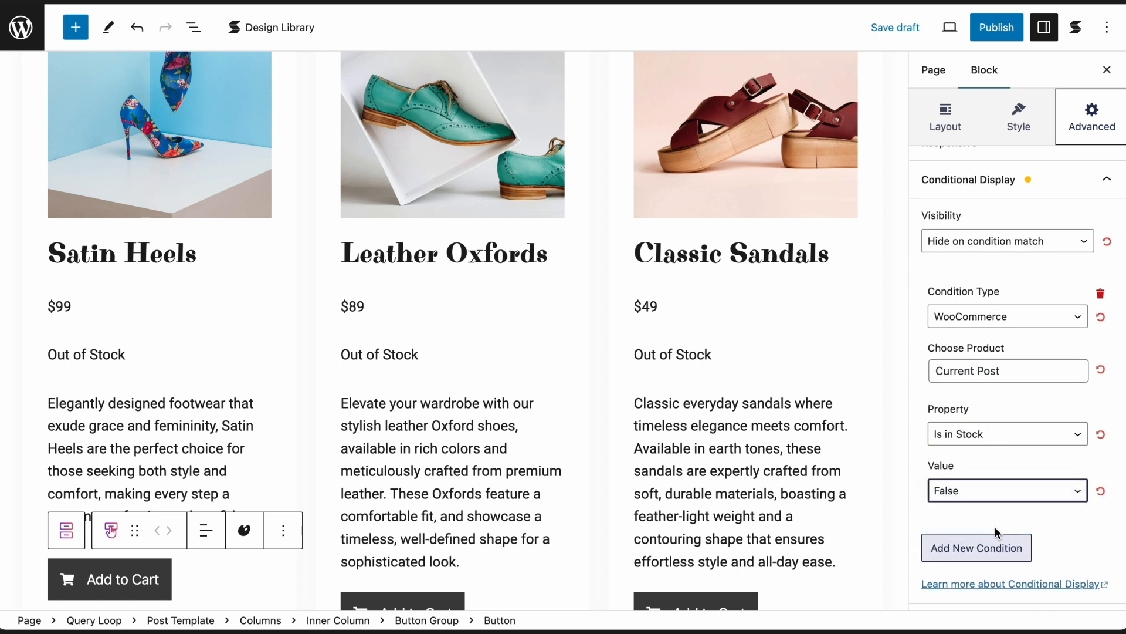
Step: Save the draft and preview the page, checking the stock text and Add to Cart buttons in the product grid
{"action": "left_click", "coordinate": [887, 29]}
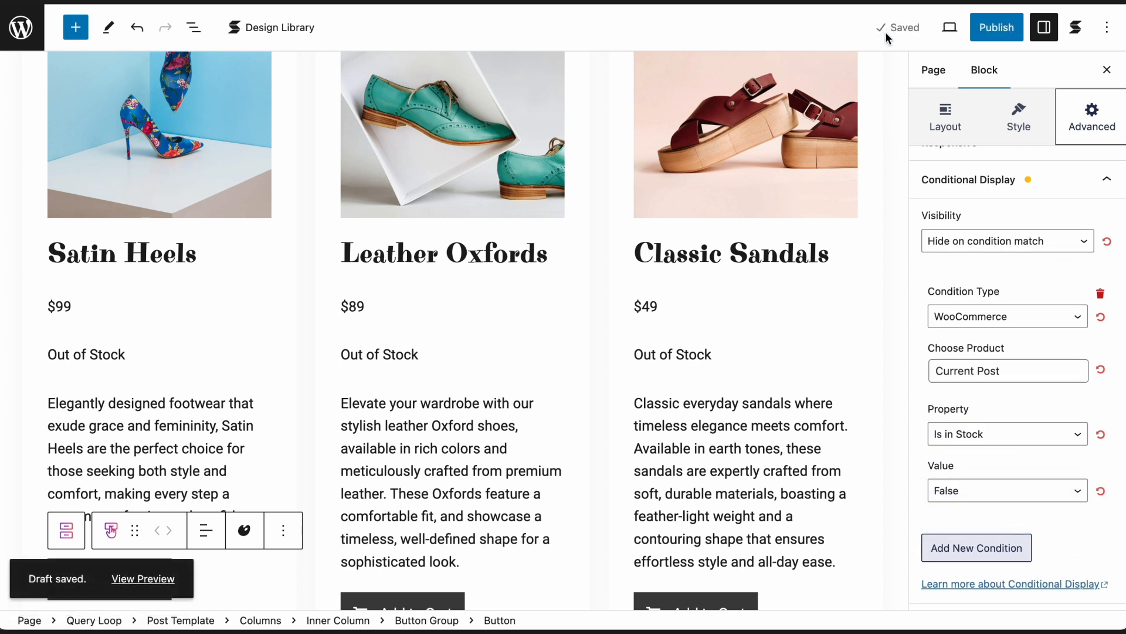
{"action": "left_click", "coordinate": [949, 29]}
{"action": "left_click", "coordinate": [910, 170]}
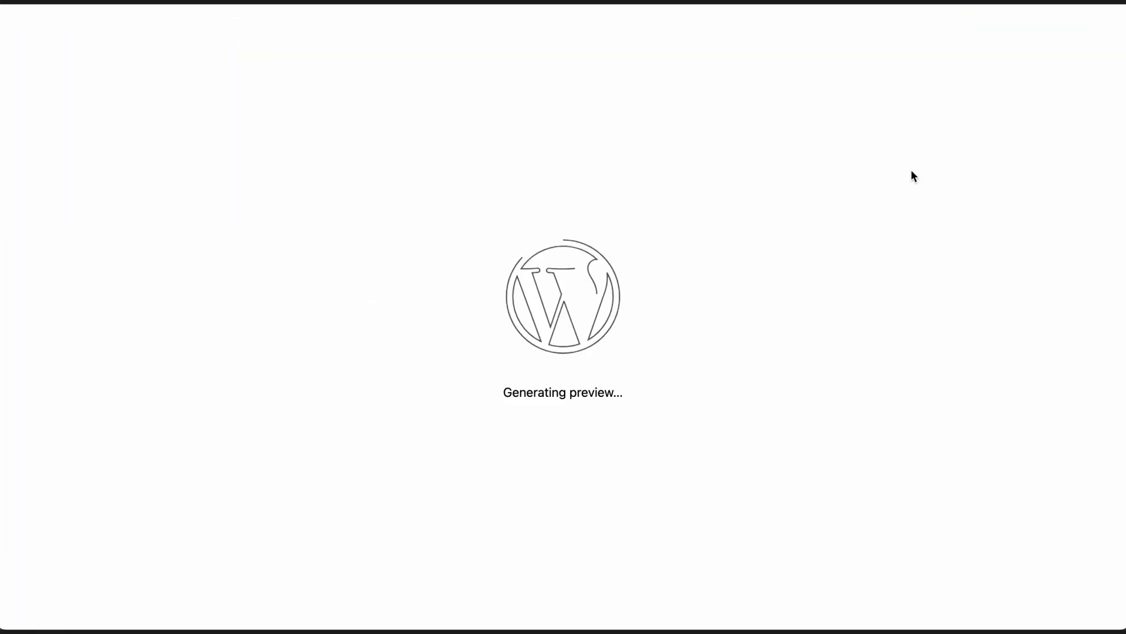
{"action": "scroll", "coordinate": [913, 175], "scroll_direction": "down", "scroll_amount": 5}
{"action": "scroll", "coordinate": [913, 175], "scroll_direction": "down", "scroll_amount": 10}
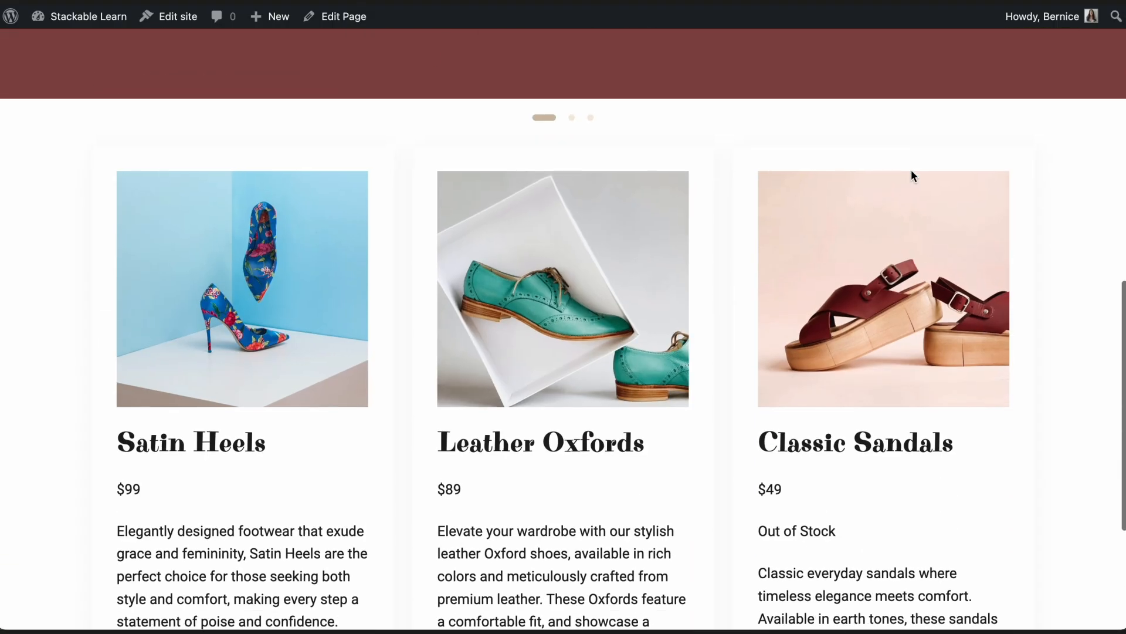
{"action": "scroll", "coordinate": [911, 170], "scroll_direction": "down", "scroll_amount": 2}
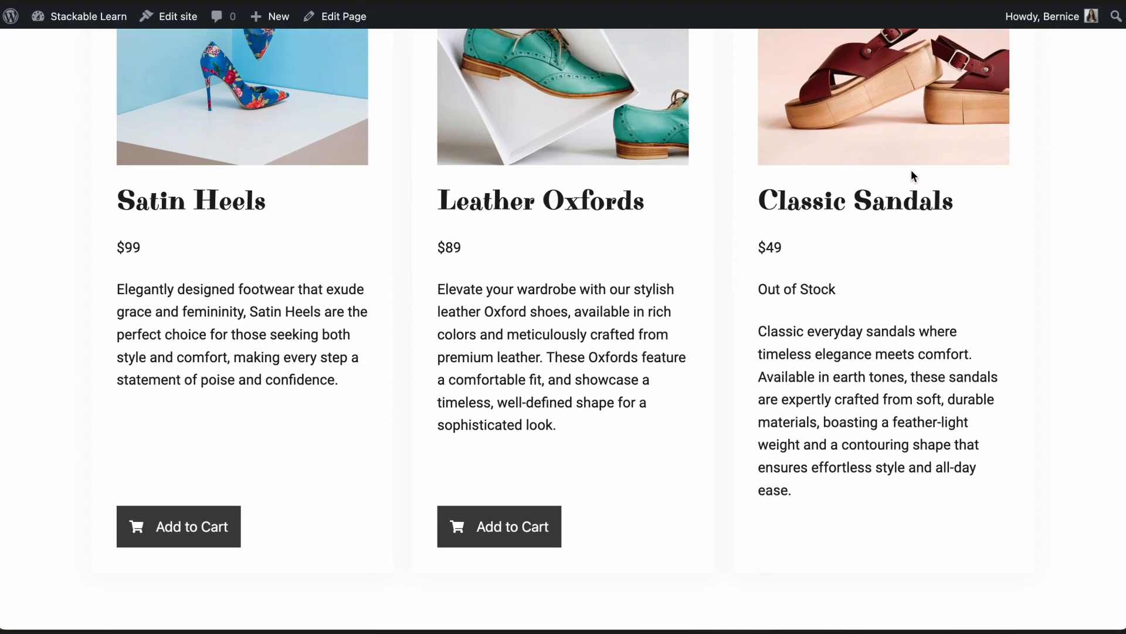